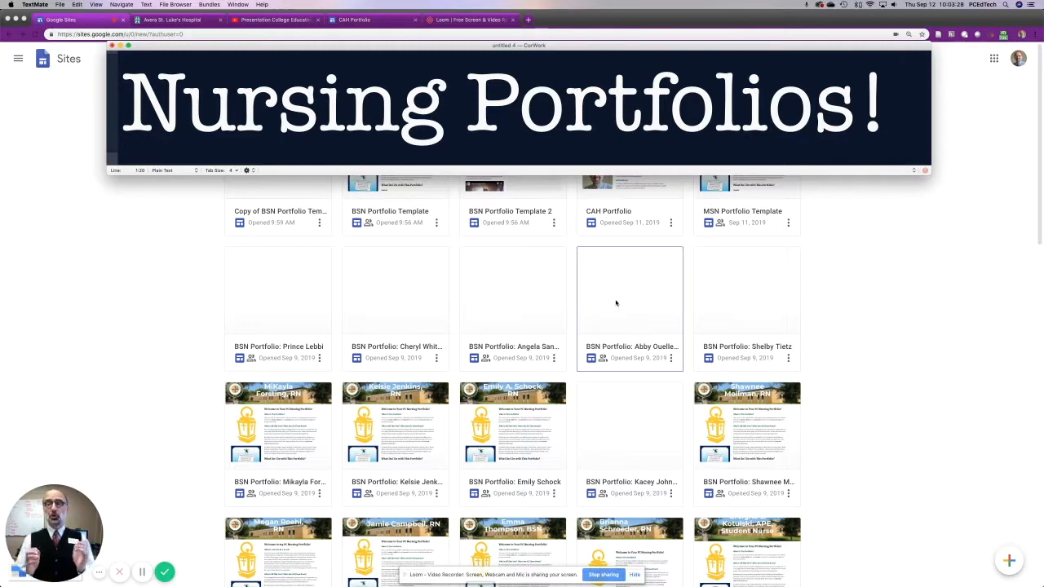
# Replace the text in the note window with sites.google.com.
pyautogui.press('super+a')
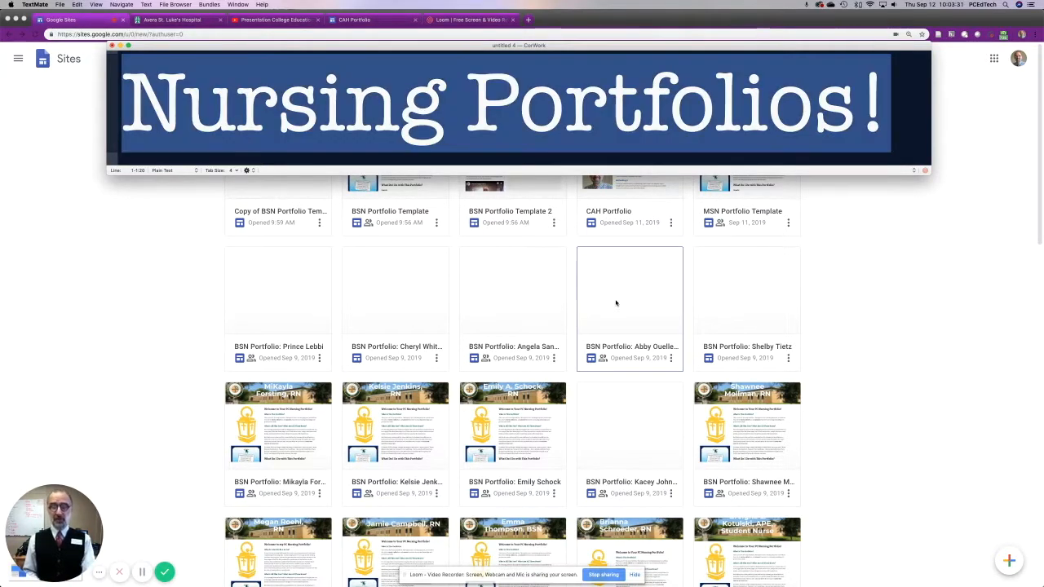
pyautogui.write('sites.')
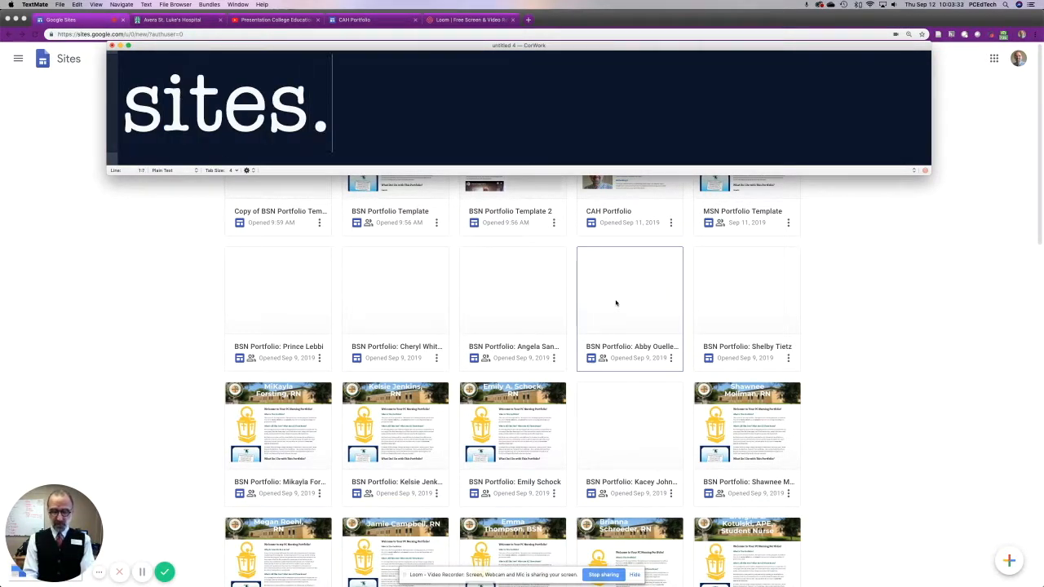
pyautogui.write('google.c')
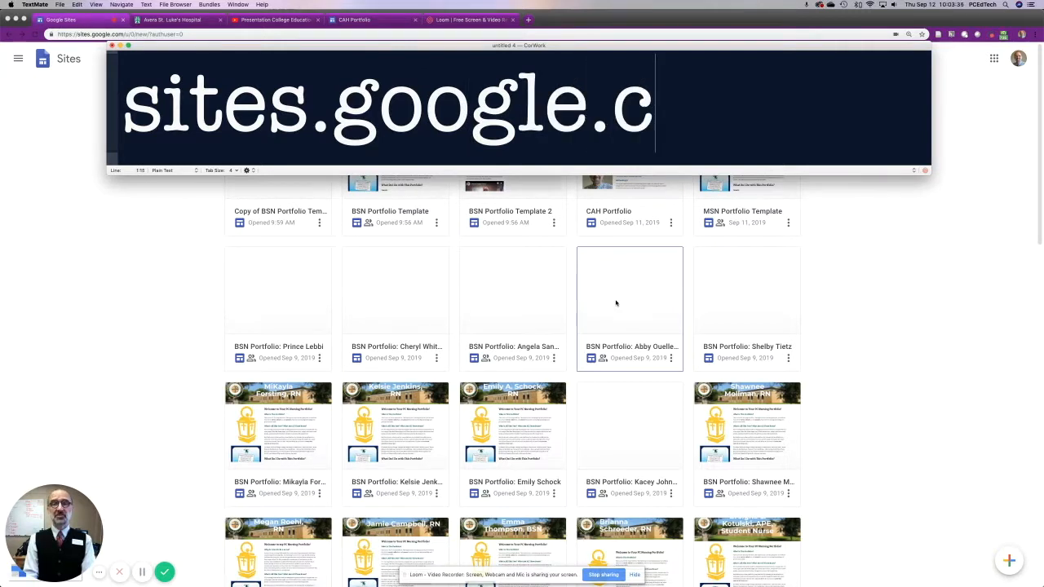
pyautogui.write('om')
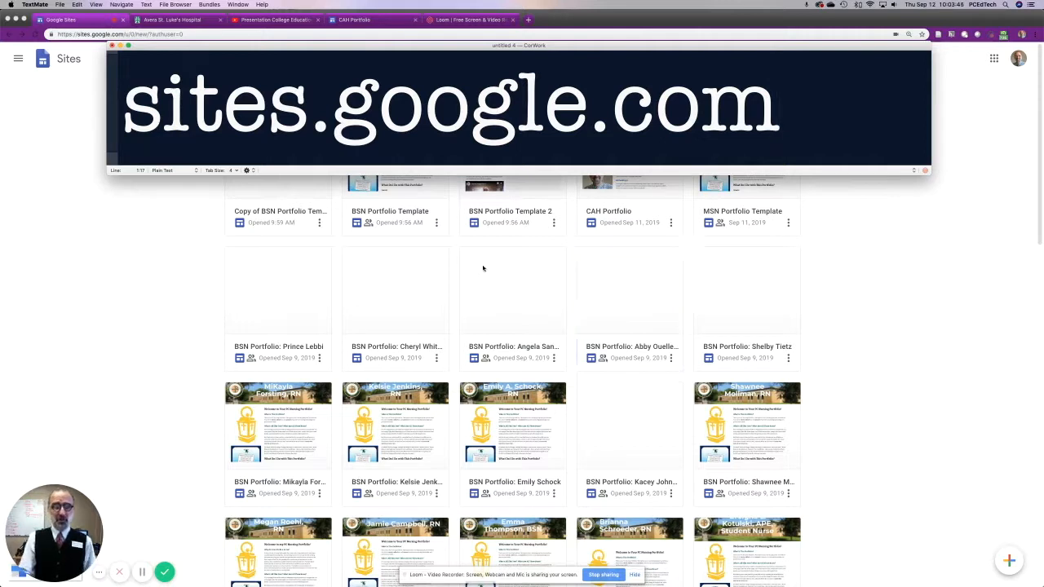
# Switch to Google Sites in Chrome and open the site Copy of BSN Portfolio Template 3 for editing.
pyautogui.click(377, 33)
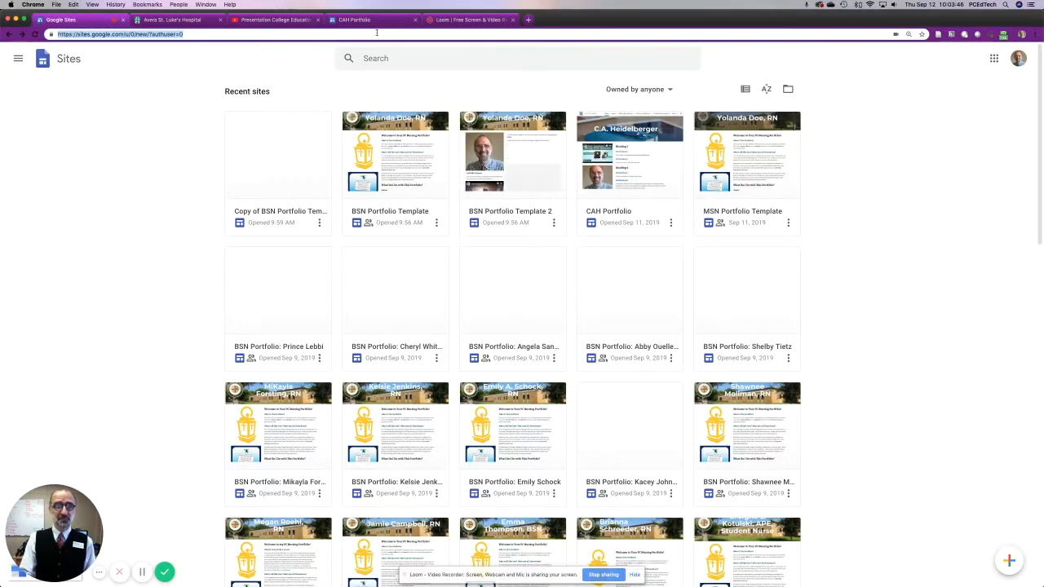
pyautogui.click(177, 350)
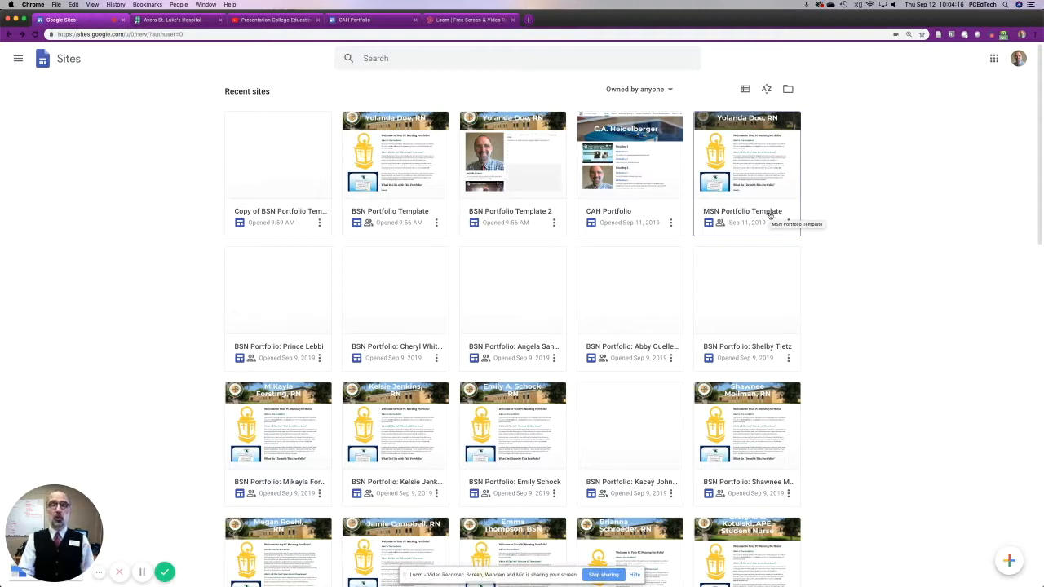
pyautogui.click(291, 215)
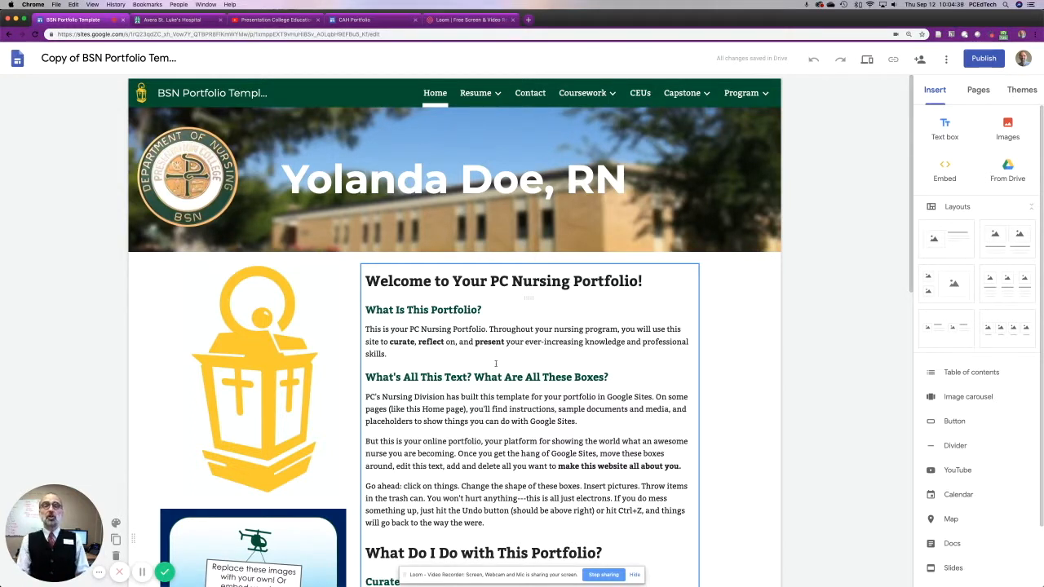
# Look over the home page's header, images and text, and the subpages listed under Resume, Coursework and Capstone.
pyautogui.click(360, 152)
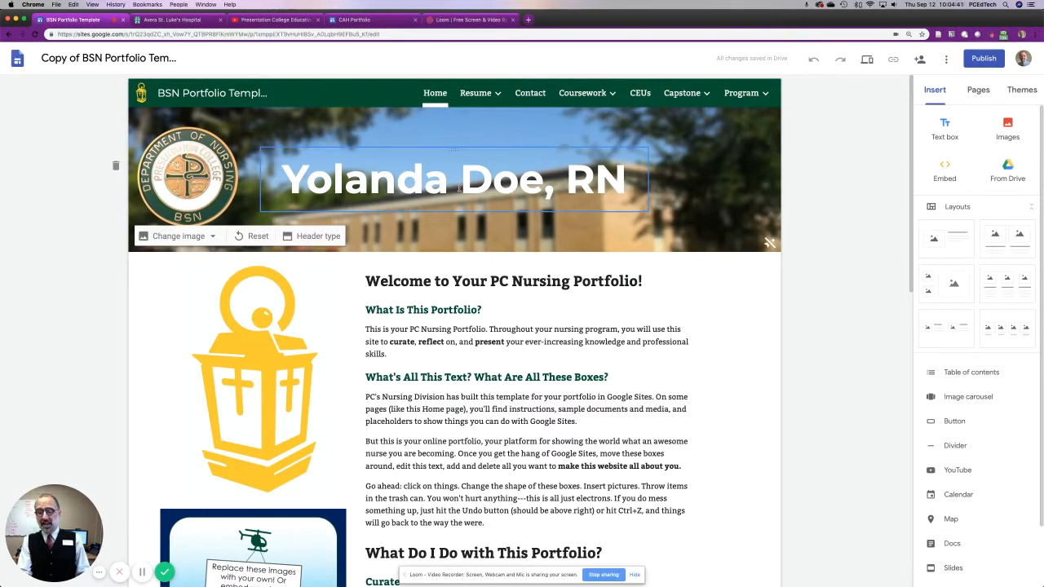
pyautogui.click(287, 463)
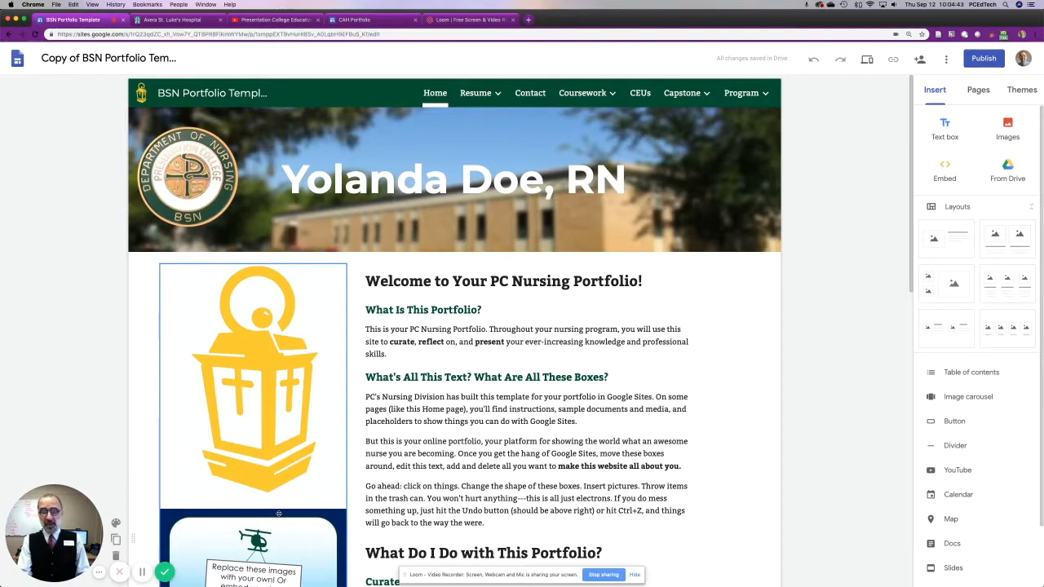
pyautogui.scroll(-5, 278, 514)
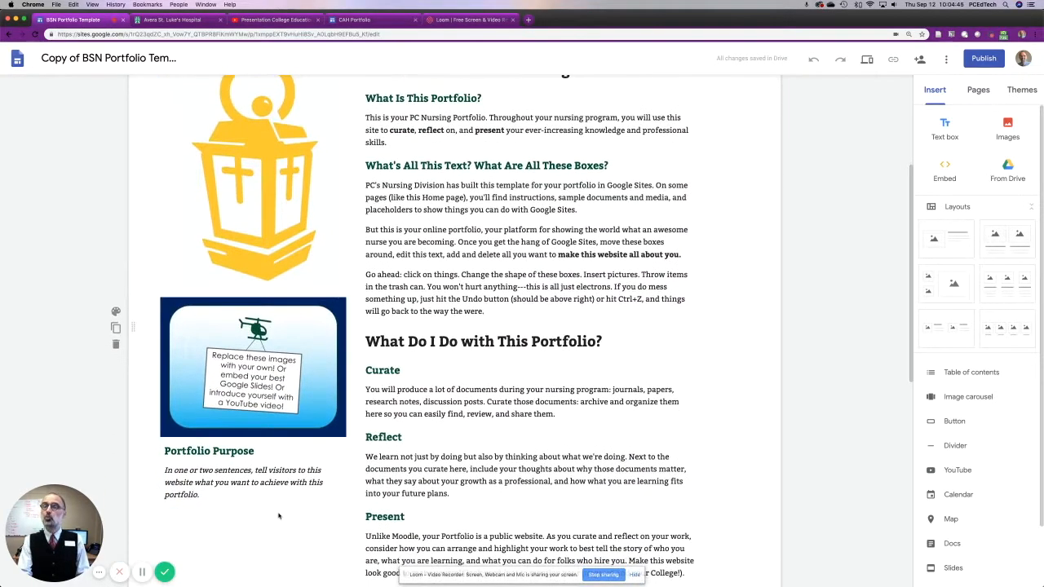
pyautogui.scroll(5, 278, 515)
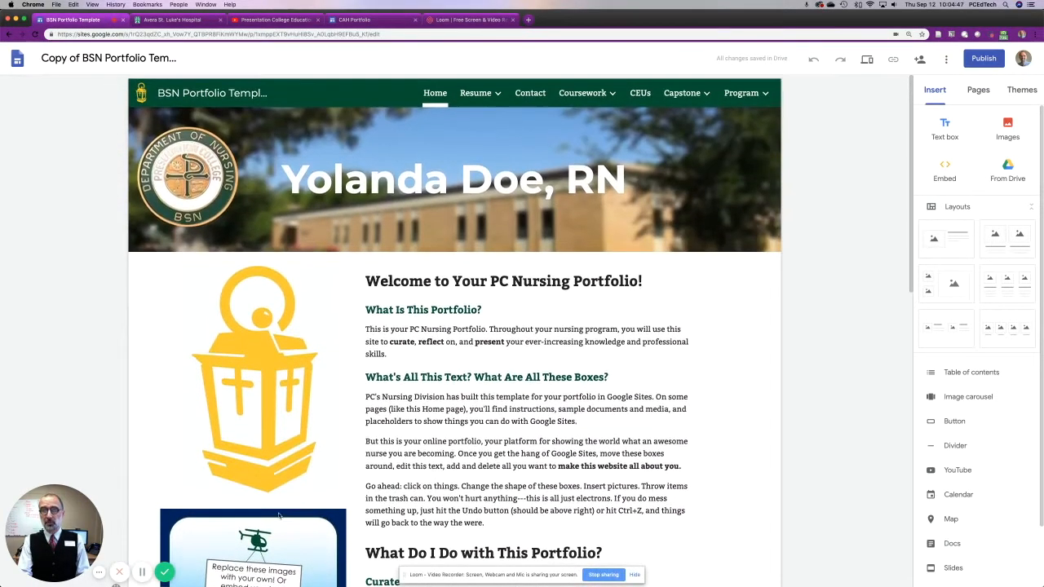
pyautogui.moveTo(494, 95)
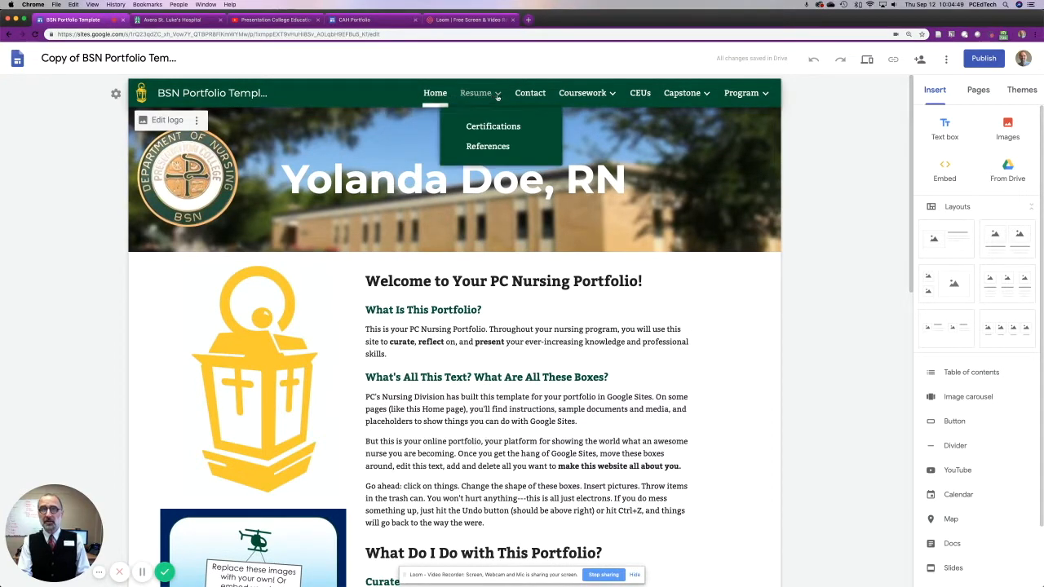
pyautogui.moveTo(586, 96)
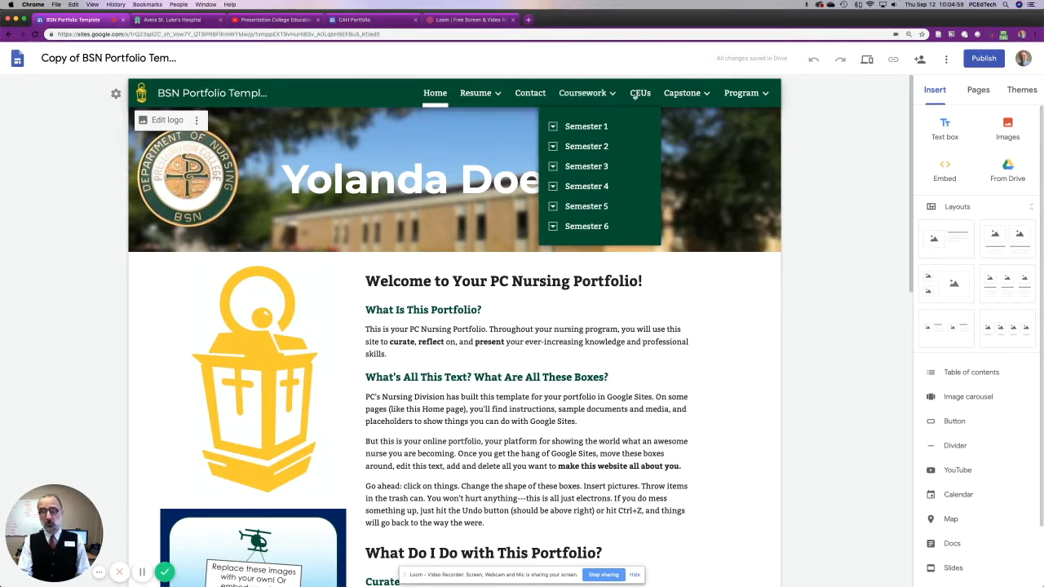
pyautogui.moveTo(678, 94)
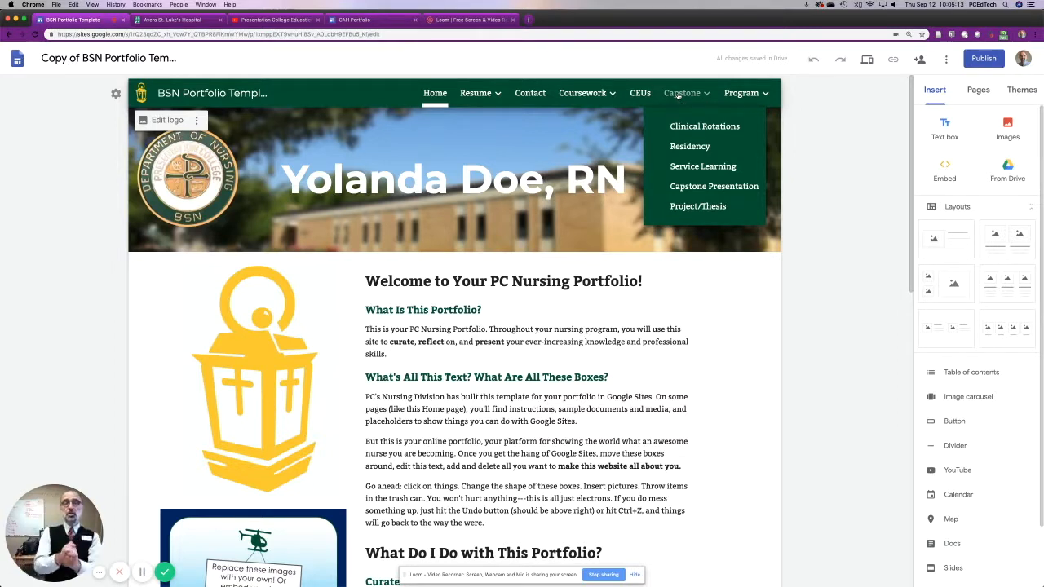
pyautogui.click(493, 341)
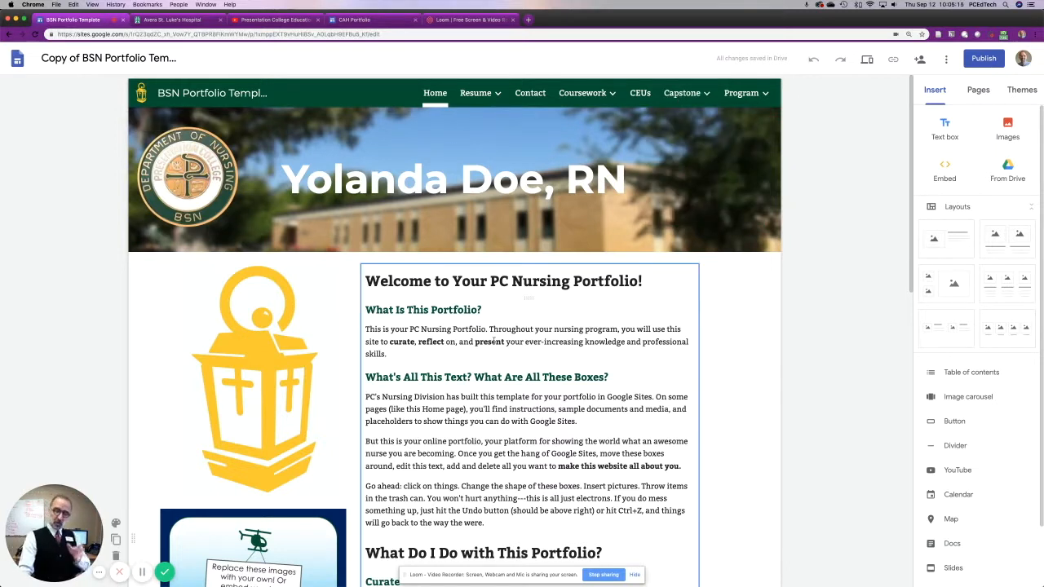
# Replace the placeholder name in the home page header title with the portfolio owner's first and last name.
pyautogui.click(423, 204)
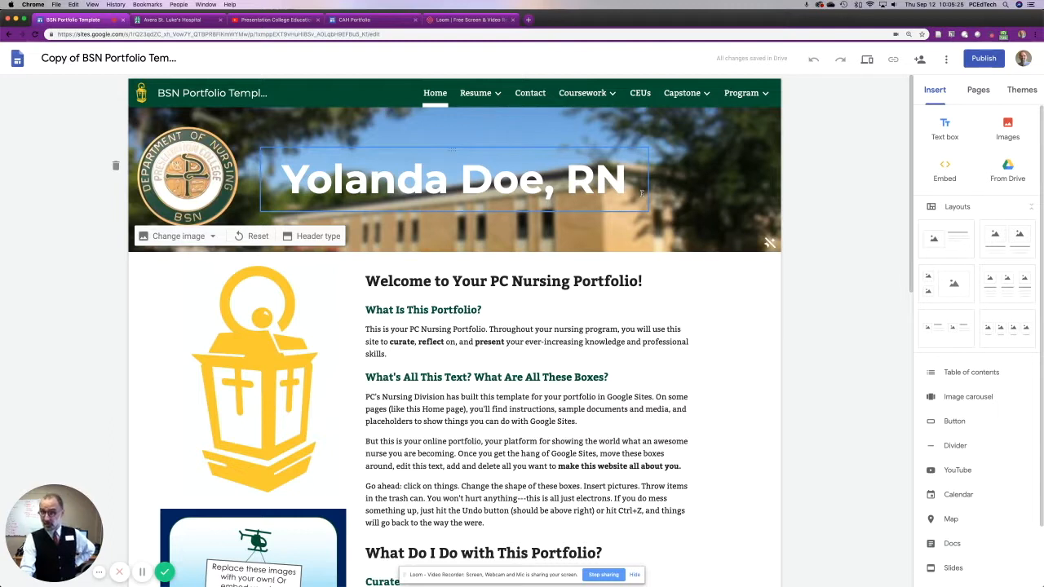
pyautogui.click(441, 177)
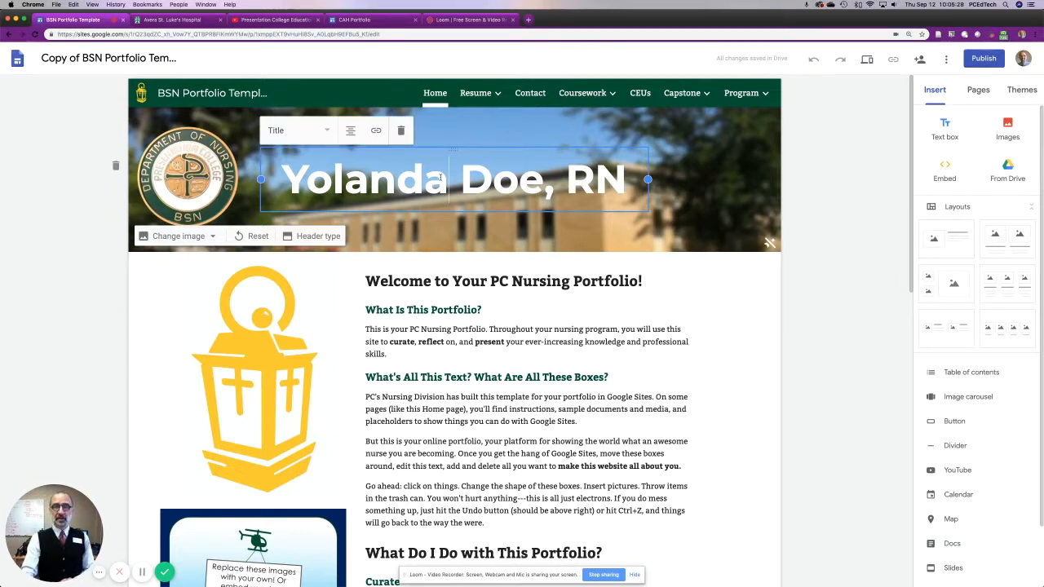
pyautogui.press('Right')
pyautogui.press('Right')
pyautogui.press('Right')
pyautogui.press('Right')
pyautogui.press('BackSpace')
pyautogui.press('BackSpace')
pyautogui.press('BackSpace')
pyautogui.press('BackSpace')
pyautogui.press('BackSpace')
pyautogui.press('BackSpace')
pyautogui.press('BackSpace')
pyautogui.press('BackSpace')
pyautogui.press('BackSpace')
pyautogui.press('BackSpace')
pyautogui.press('BackSpace')
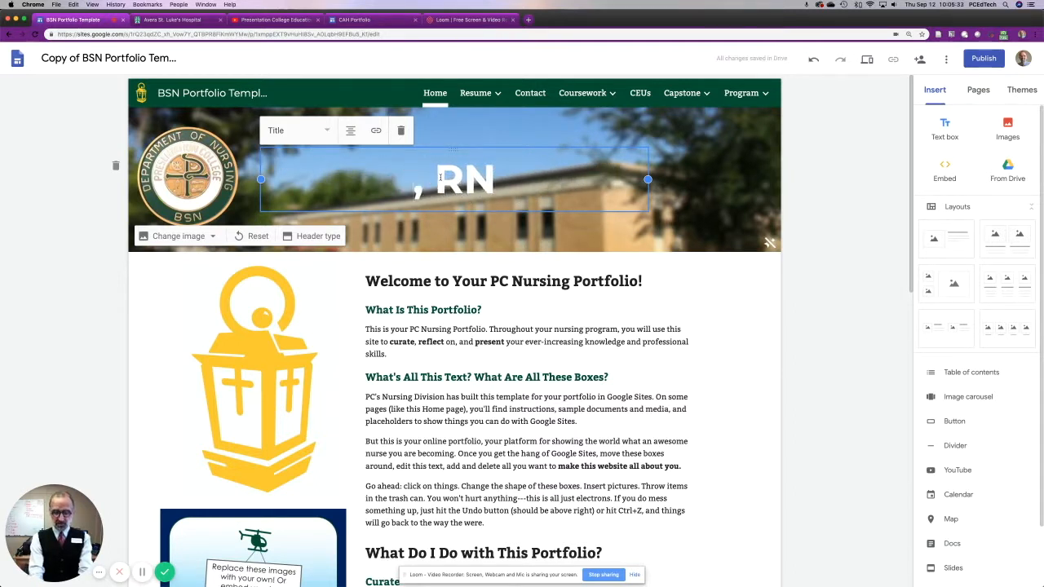
pyautogui.write('Cory Heidelb')
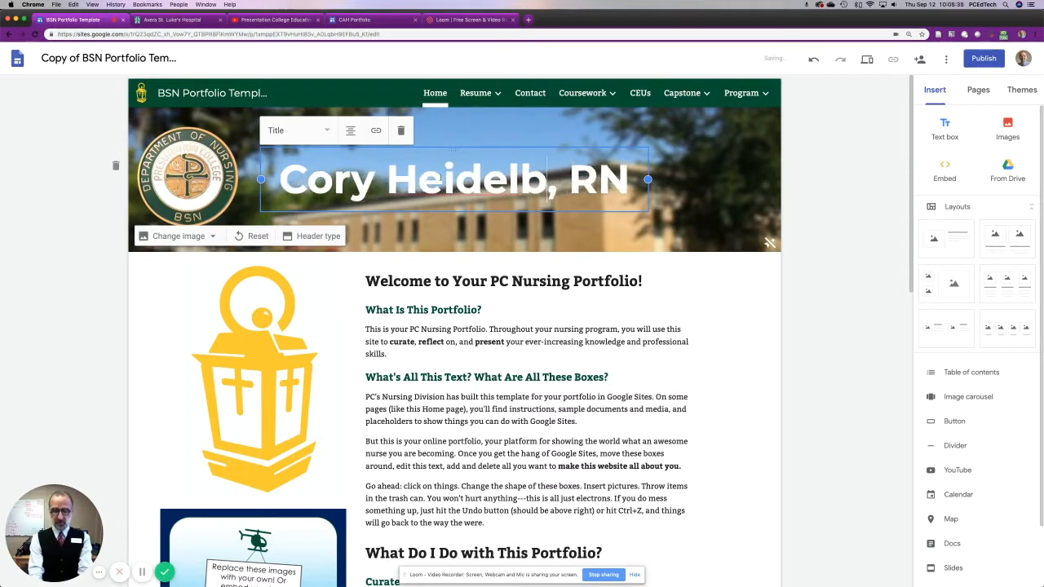
pyautogui.write('erger')
# Remove the ", RN" credential from the header title and insert the owner's middle name before the last name.
pyautogui.press('Right')
pyautogui.press('Right')
pyautogui.press('Right')
pyautogui.press('Right')
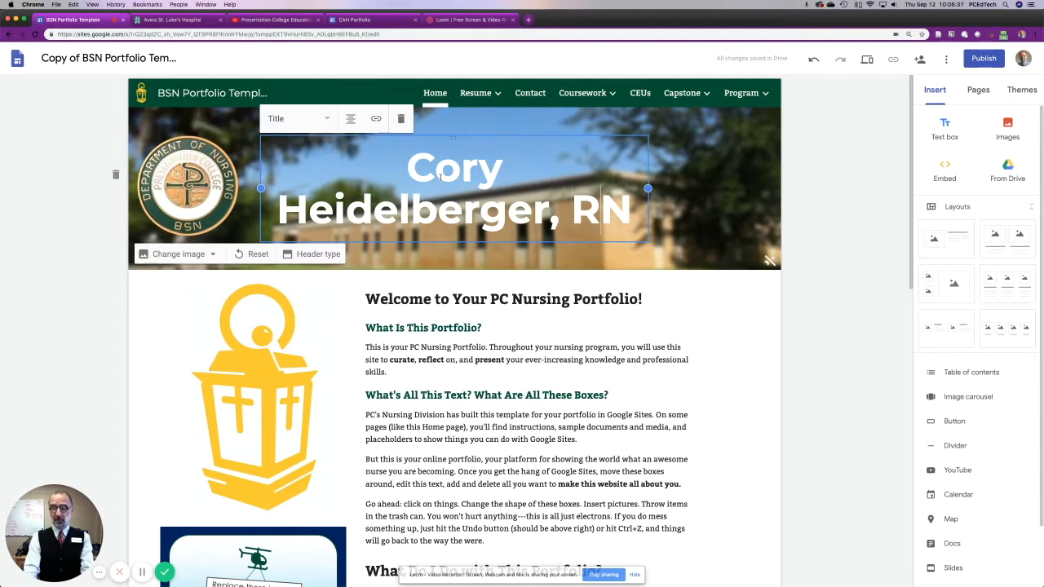
pyautogui.press('BackSpace')
pyautogui.press('BackSpace')
pyautogui.press('BackSpace')
pyautogui.press('BackSpace')
pyautogui.hotkey('alt', 'Left')
pyautogui.write('Allen')
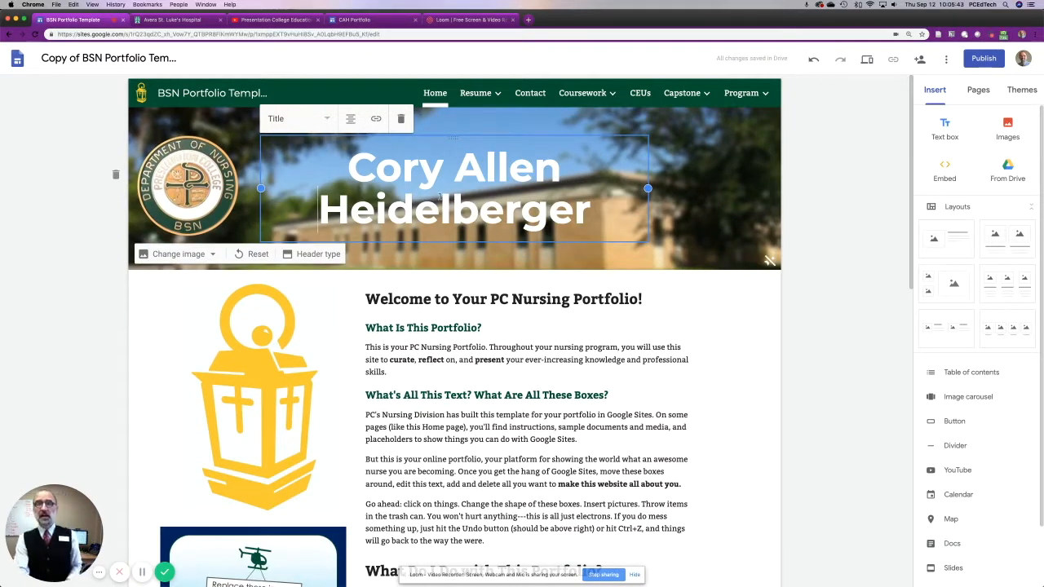
pyautogui.click(755, 334)
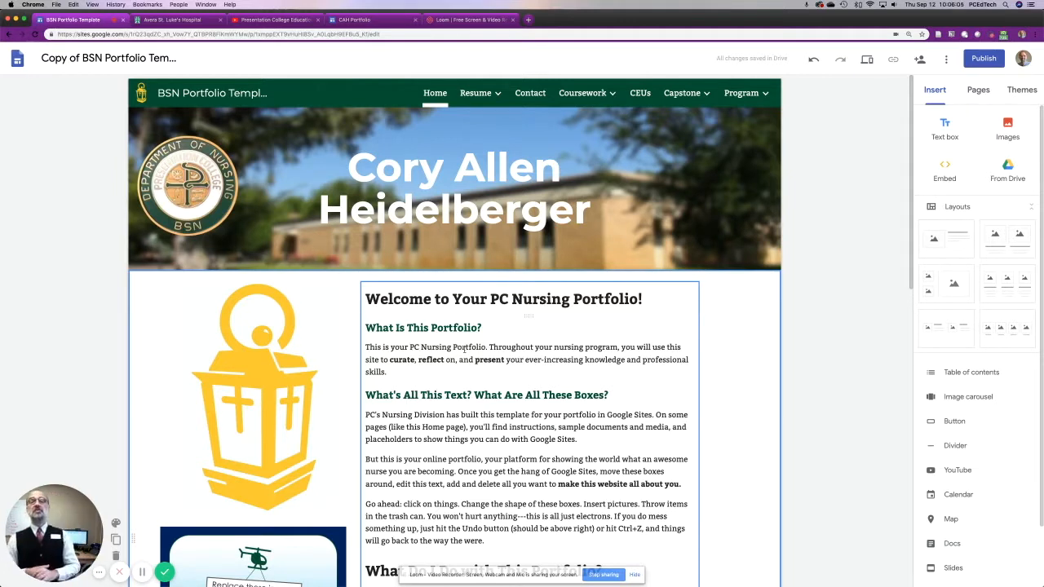
# Delete the instructional text box that starts with "What Is This Portfolio?" on the home page.
pyautogui.click(581, 347)
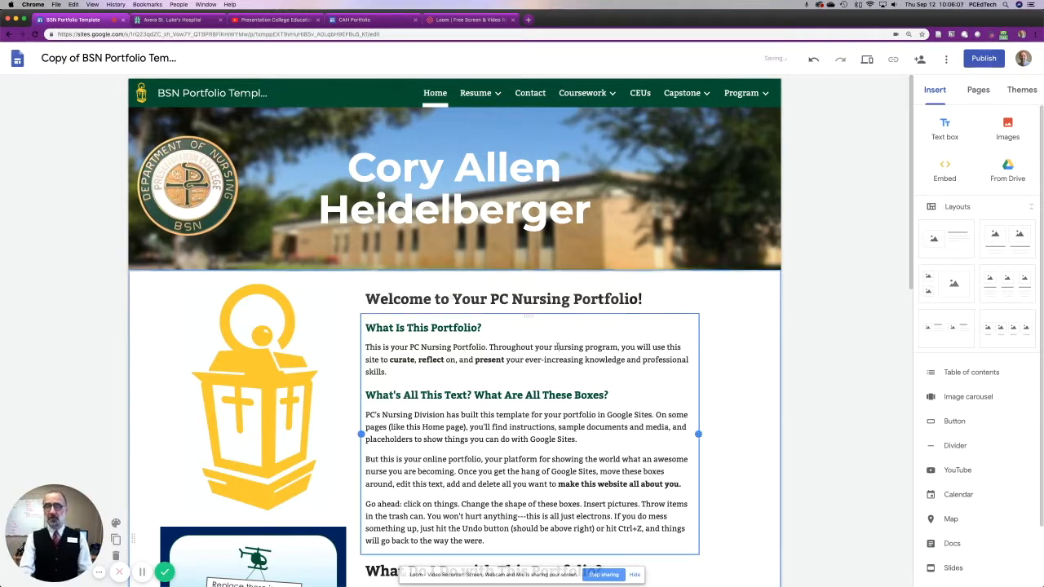
pyautogui.click(720, 374)
pyautogui.click(582, 368)
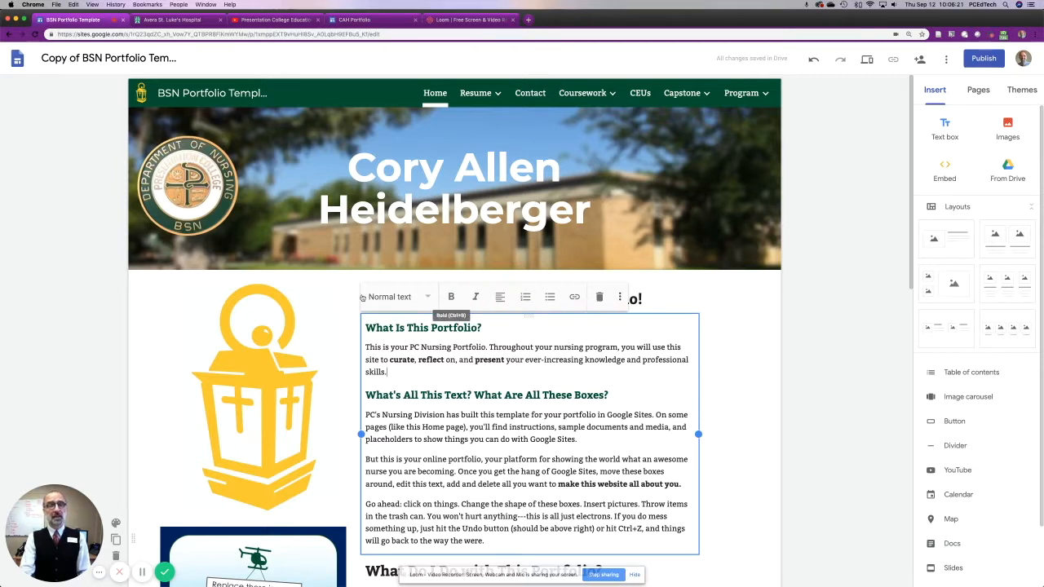
pyautogui.click(600, 300)
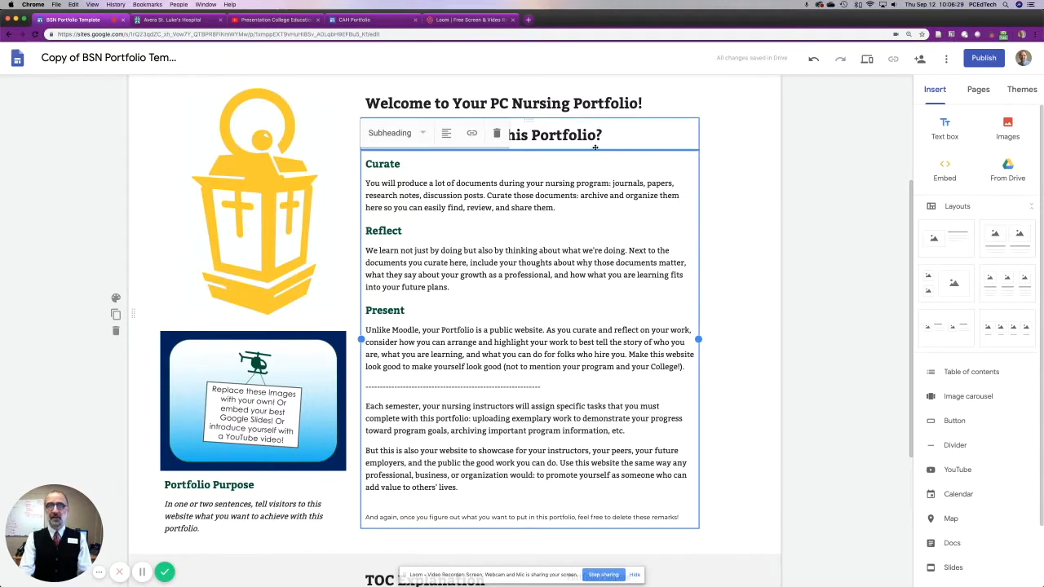
# Delete the Curate, Reflect and Present text box and the headings "What Do I Do with This Portfolio?" and "Welcome to Your PC Nursing Portfolio!".
pyautogui.click(496, 133)
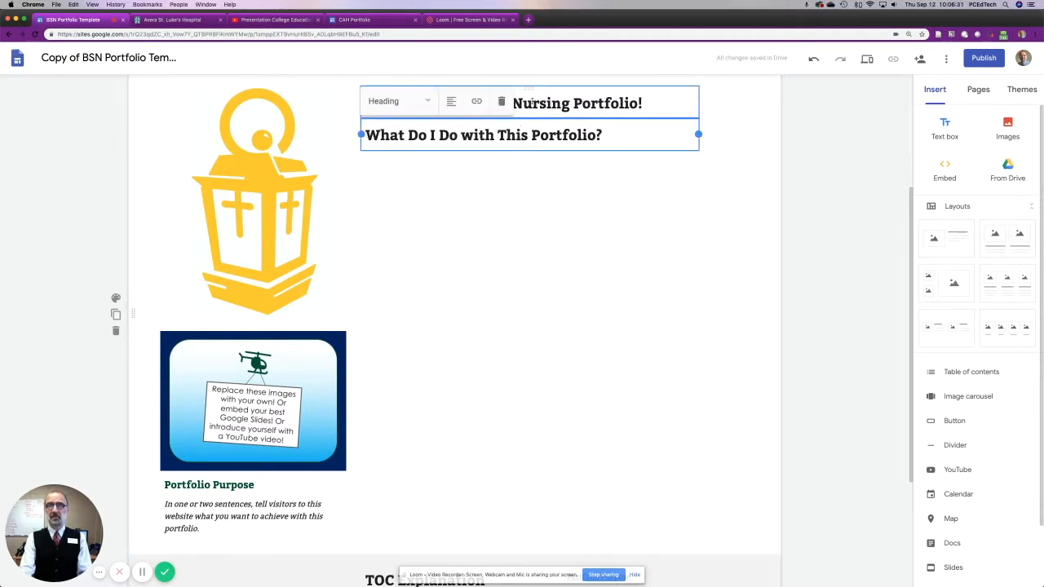
pyautogui.click(502, 101)
pyautogui.click(552, 100)
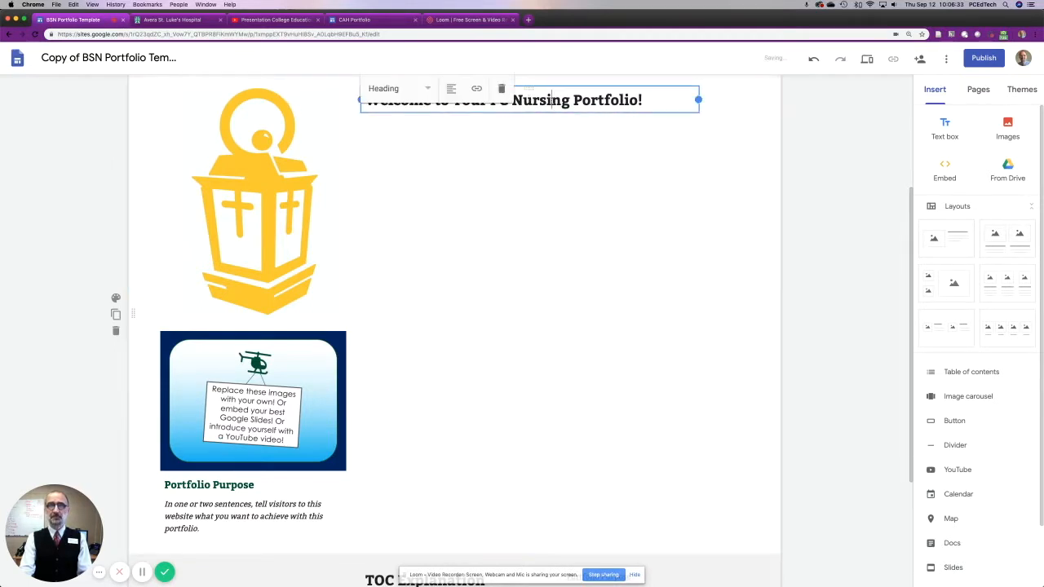
pyautogui.click(501, 89)
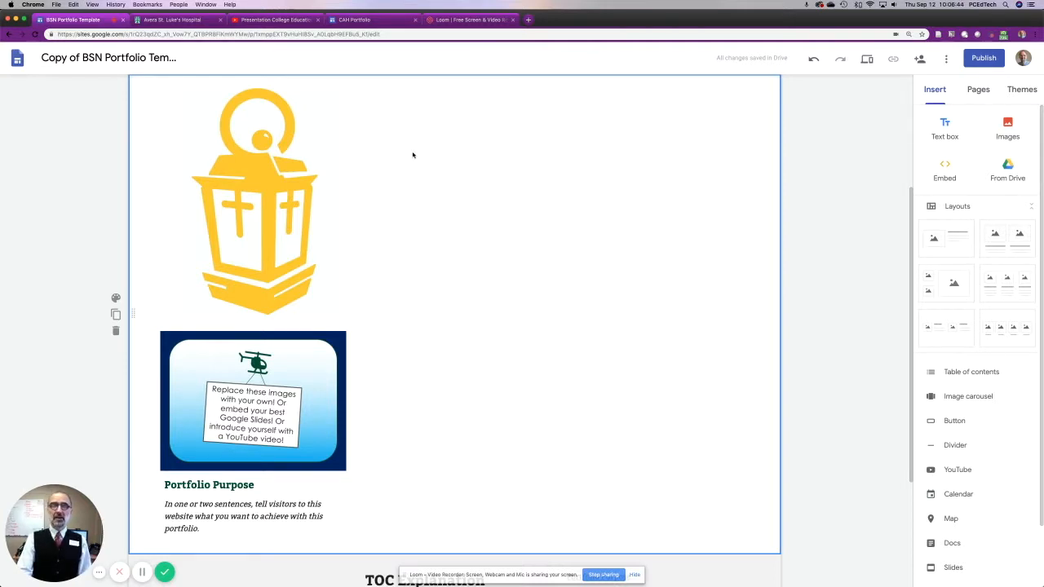
# Insert a text box beside the lantern image reading "This portfolio shows all the professional skills I've learned at Presentation College.".
pyautogui.doubleClick(411, 142)
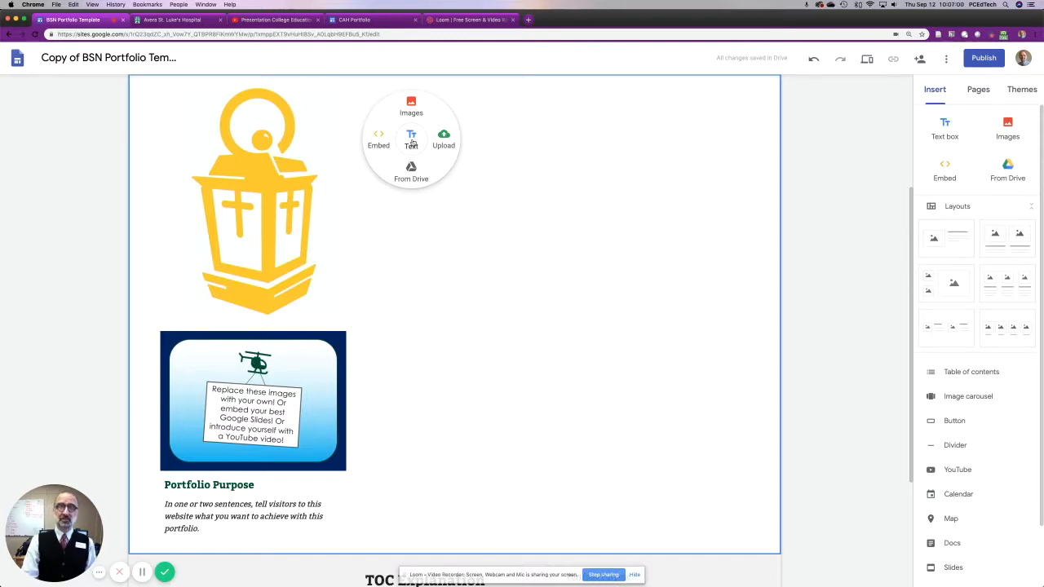
pyautogui.click(412, 142)
pyautogui.scroll(5, 447, 211)
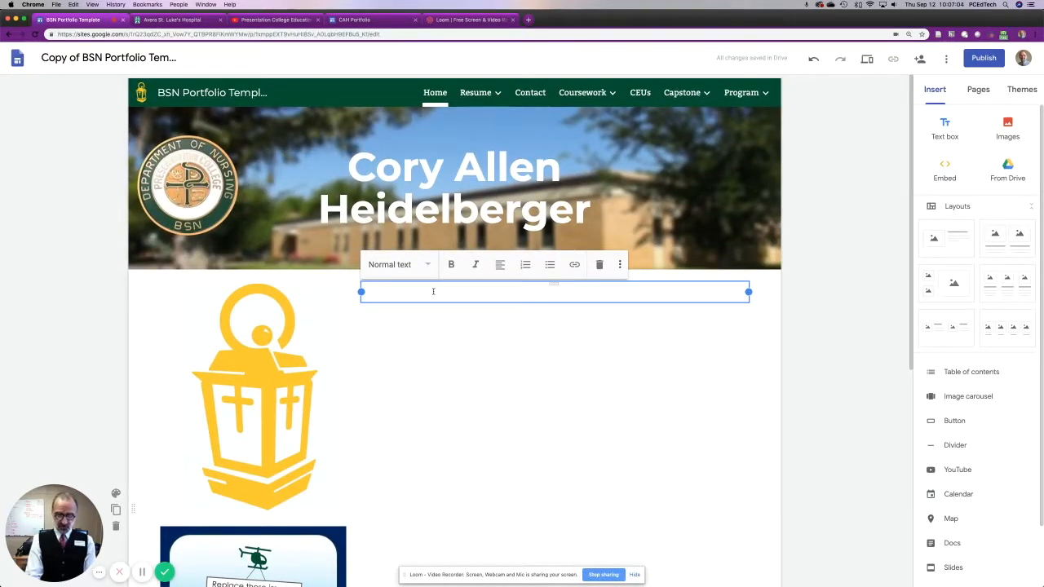
pyautogui.write("This portfolio shows all the professional skills I've learned at Presentati")
pyautogui.write('on College')
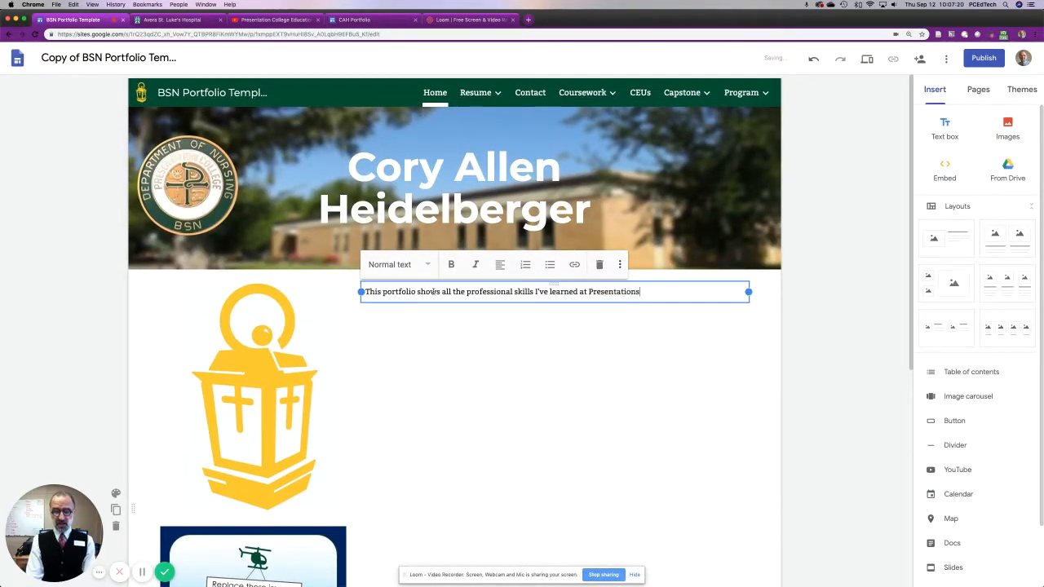
pyautogui.write('.')
# Add ten filler lines, each containing a single x, below the sentence in the new text box.
pyautogui.press('Return')
pyautogui.write('x')
pyautogui.press('Return')
pyautogui.write('x x')
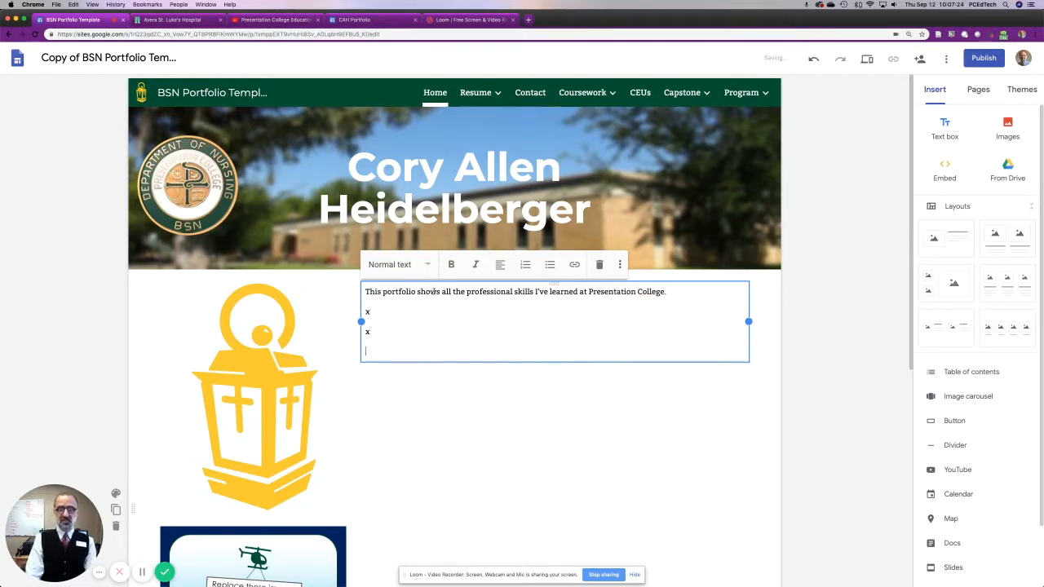
pyautogui.write(' x x x x')
pyautogui.press('Return')
pyautogui.write('x')
pyautogui.press('Return')
pyautogui.write('x')
pyautogui.press('Return')
pyautogui.write('x')
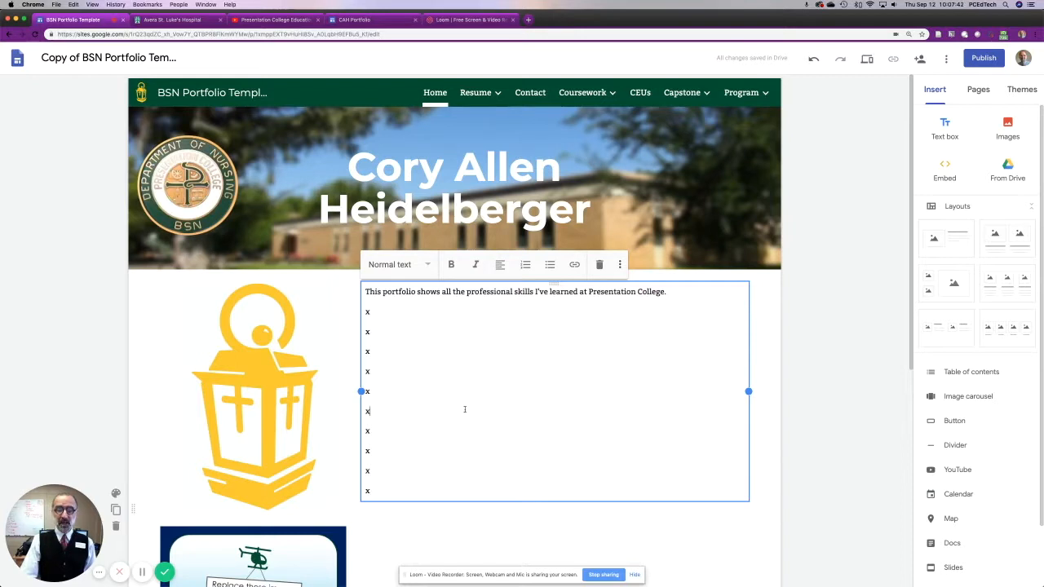
pyautogui.click(729, 550)
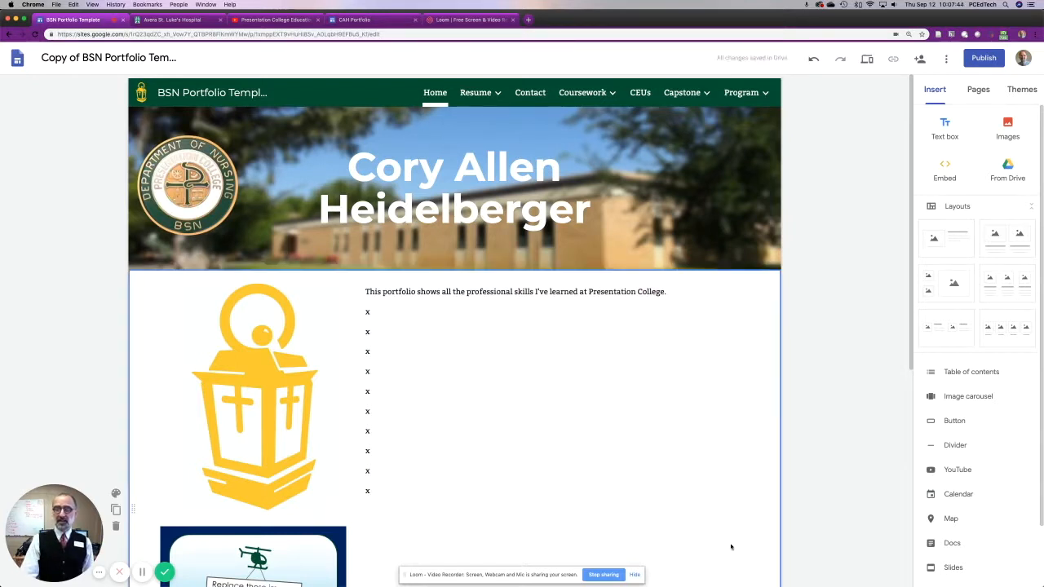
# Try narrowing the text box beside the lantern to a slim column, and restore its full width.
pyautogui.click(522, 389)
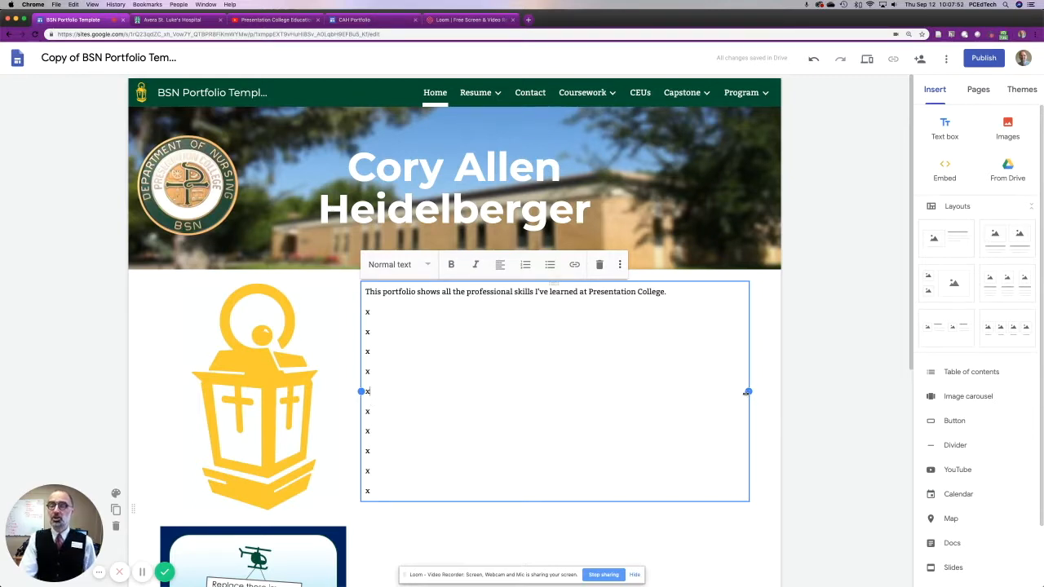
pyautogui.moveTo(747, 392)
pyautogui.mouseDown()
pyautogui.moveTo(545, 381)
pyautogui.moveTo(764, 393)
pyautogui.moveTo(749, 406)
pyautogui.mouseUp()
pyautogui.moveTo(361, 392); pyautogui.dragTo(662, 416)
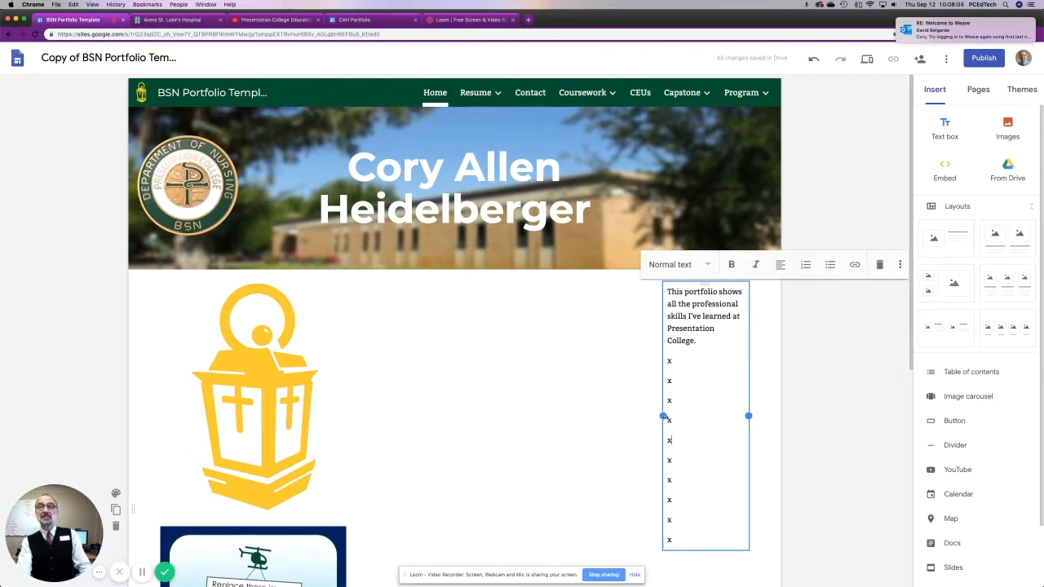
pyautogui.moveTo(662, 416); pyautogui.dragTo(361, 392)
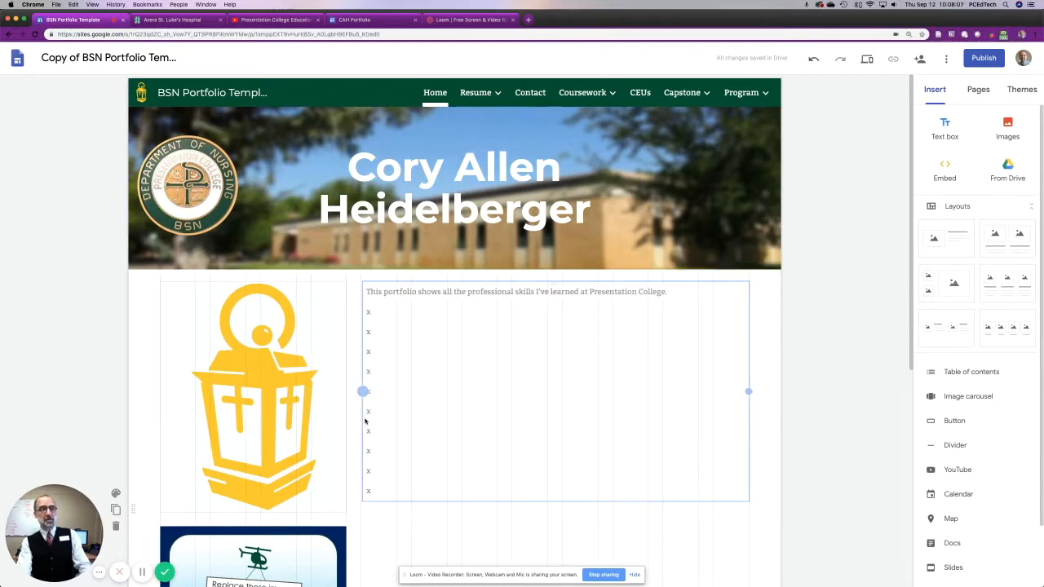
pyautogui.click(536, 355)
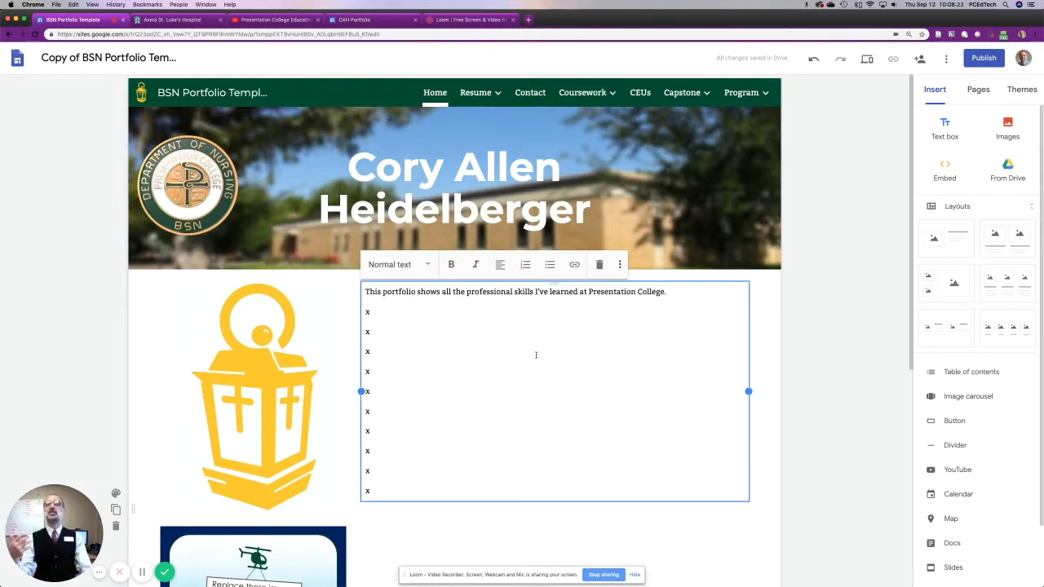
pyautogui.moveTo(588, 291); pyautogui.dragTo(664, 291)
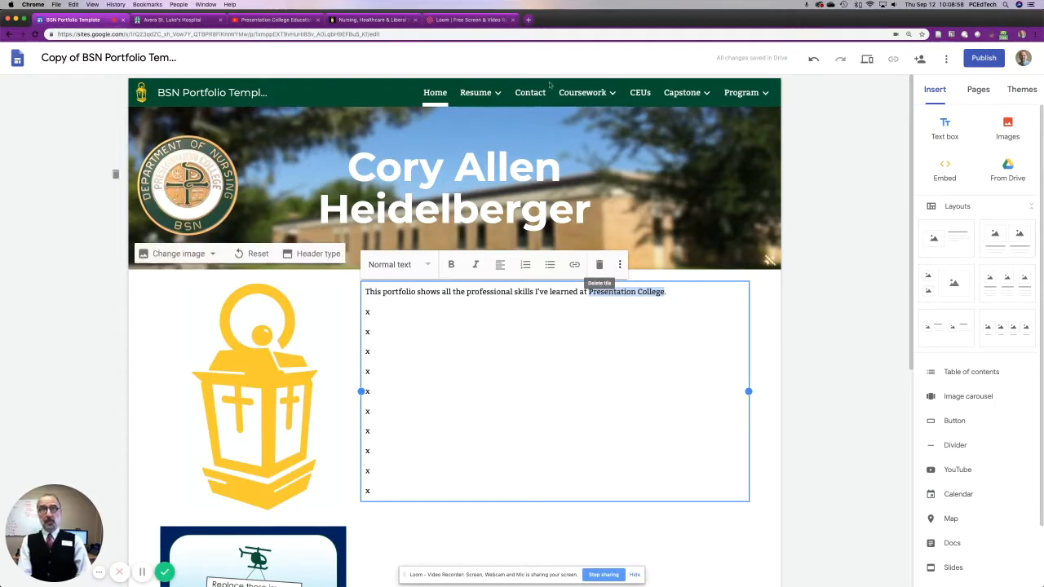
pyautogui.click(370, 19)
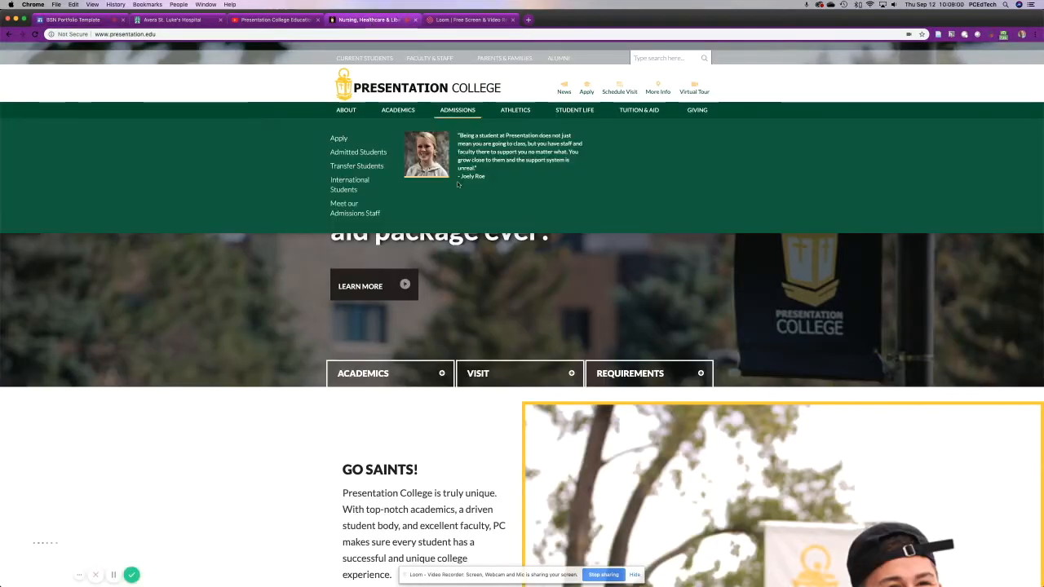
pyautogui.click(248, 33)
pyautogui.press('super+c')
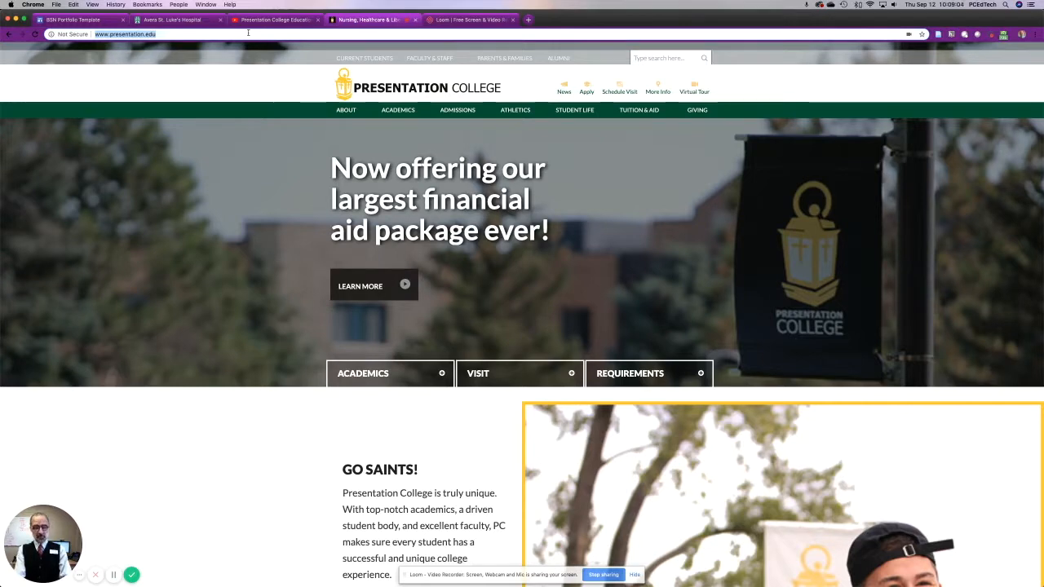
pyautogui.rightClick(127, 37)
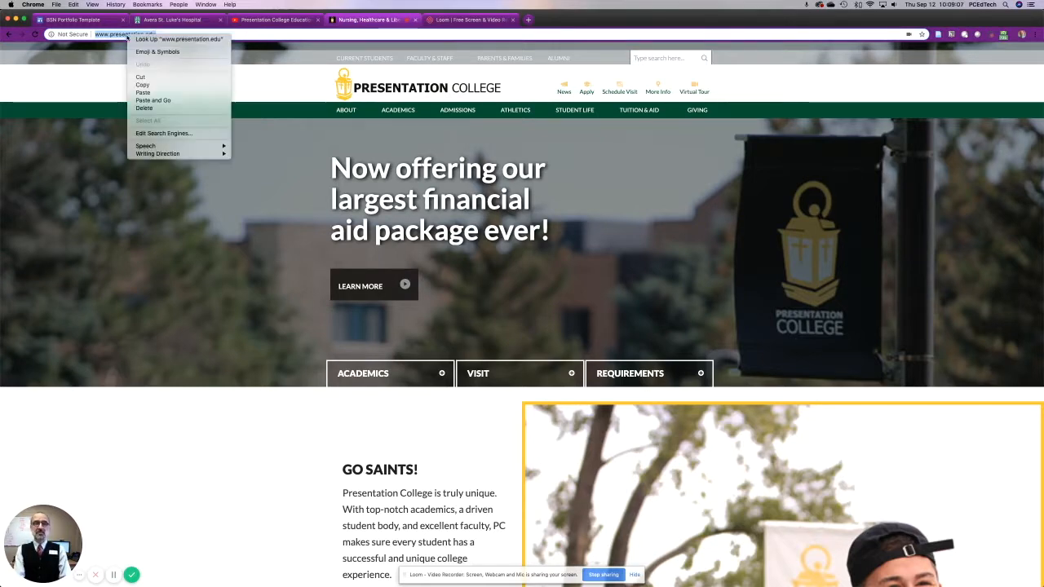
pyautogui.click(144, 84)
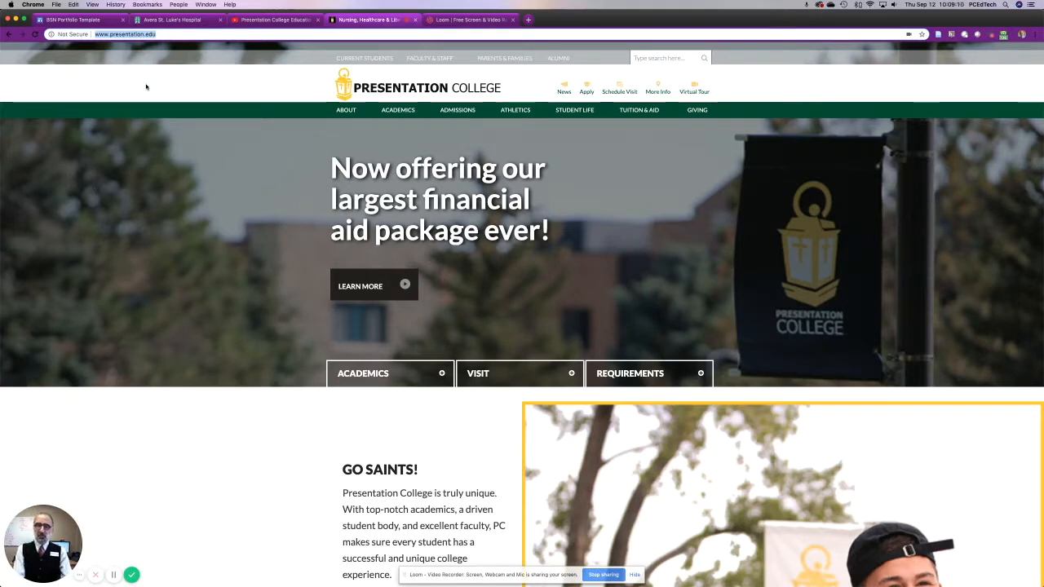
pyautogui.rightClick(118, 37)
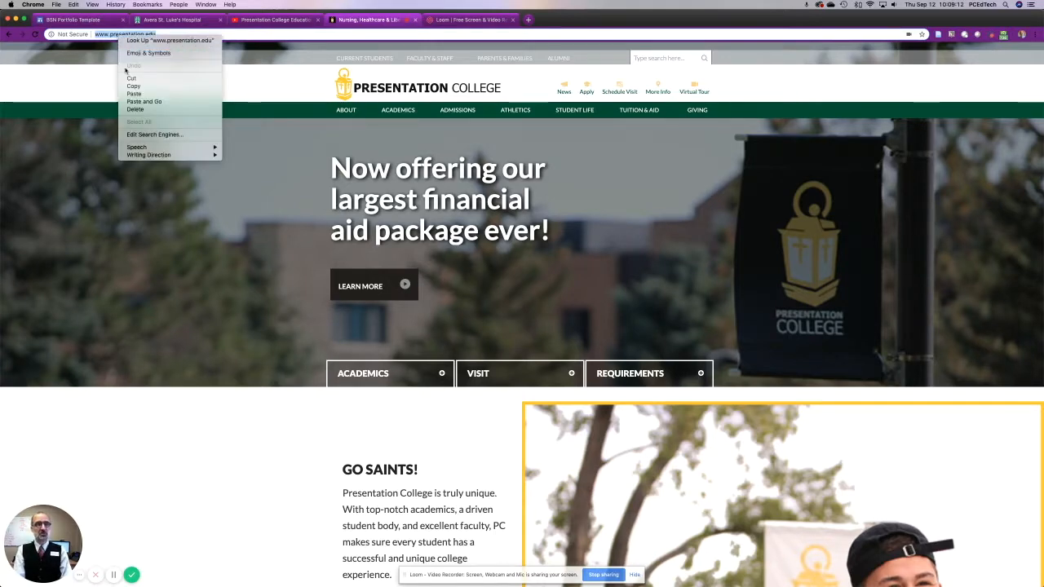
pyautogui.click(126, 84)
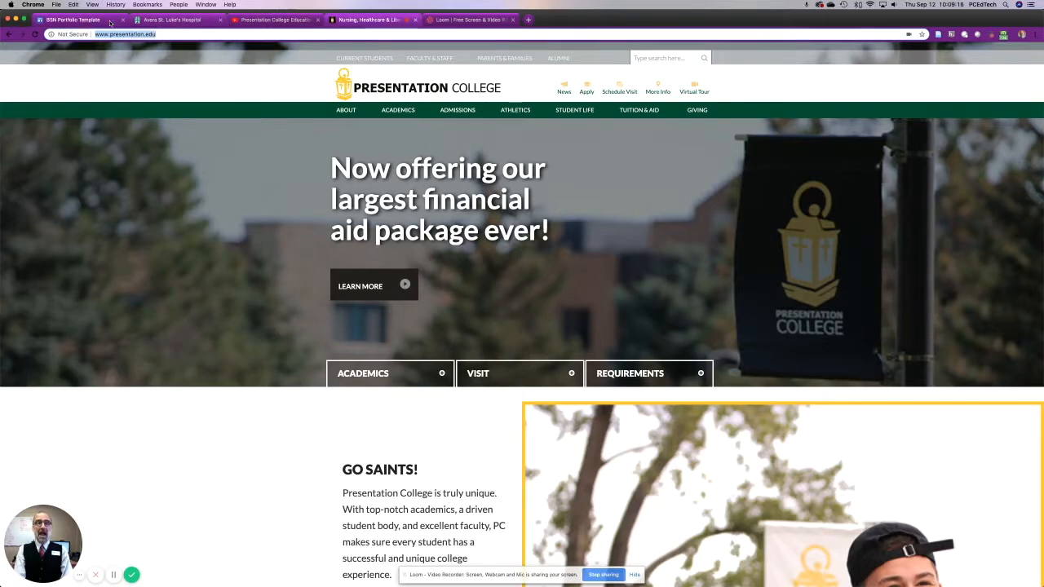
pyautogui.click(79, 20)
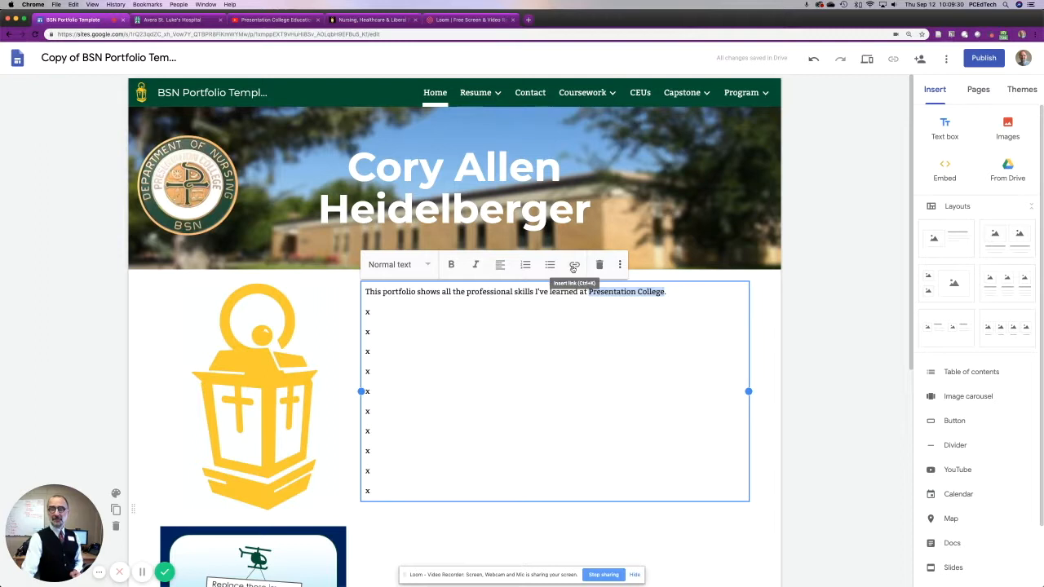
pyautogui.click(574, 265)
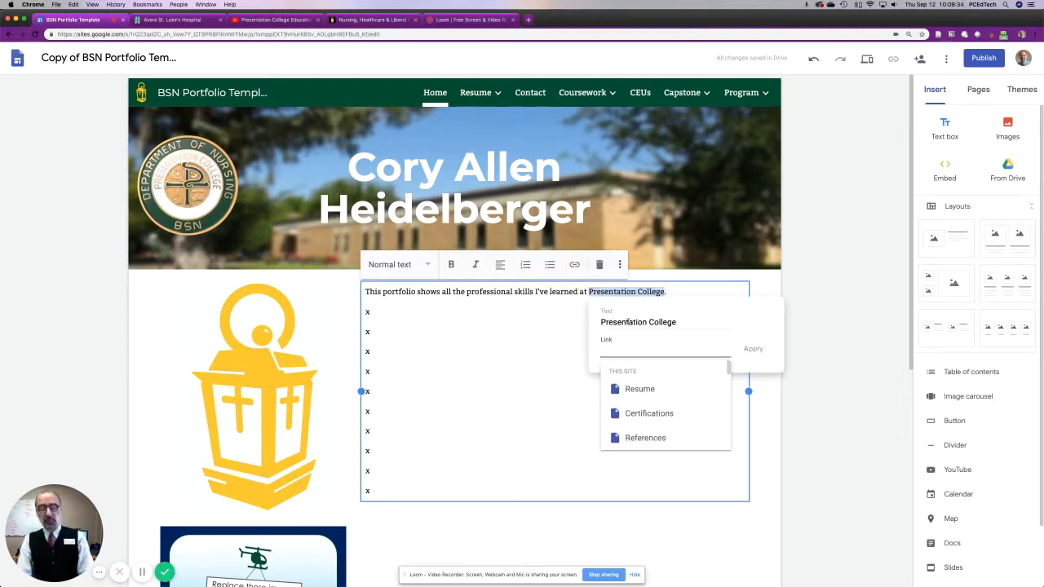
pyautogui.press('super+v')
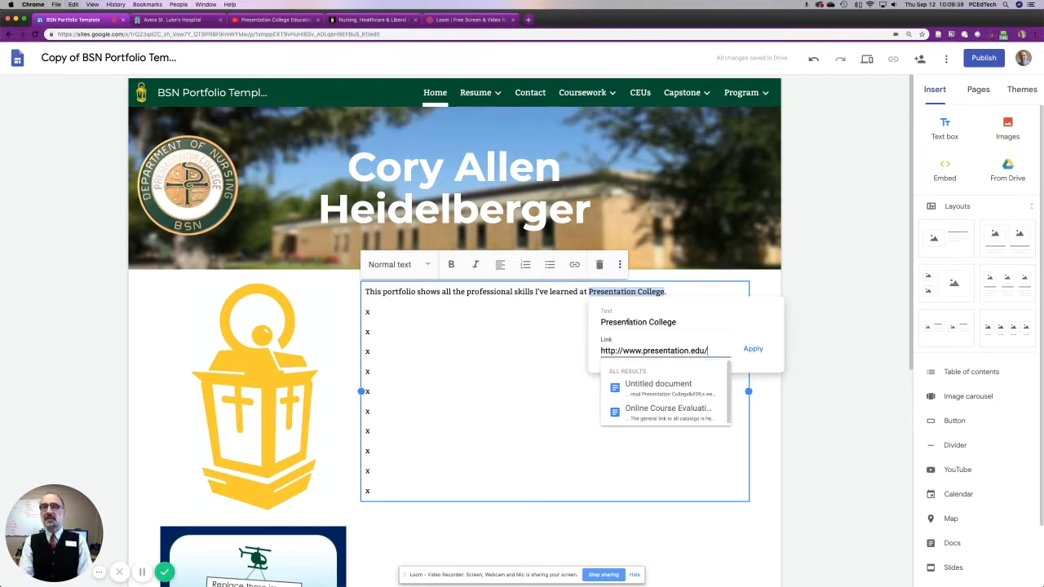
pyautogui.rightClick(669, 352)
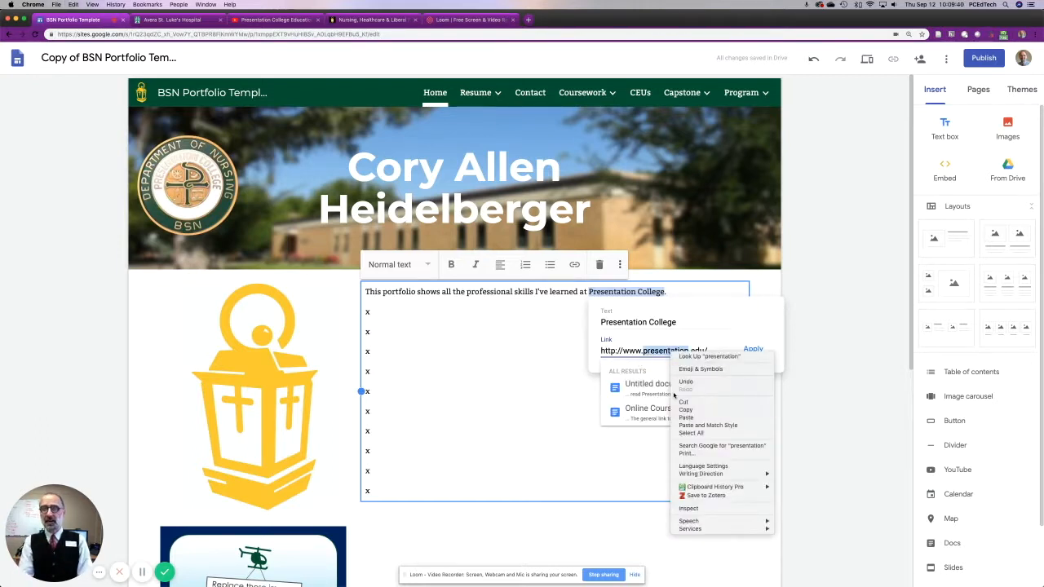
pyautogui.click(662, 357)
pyautogui.click(693, 352)
pyautogui.click(753, 349)
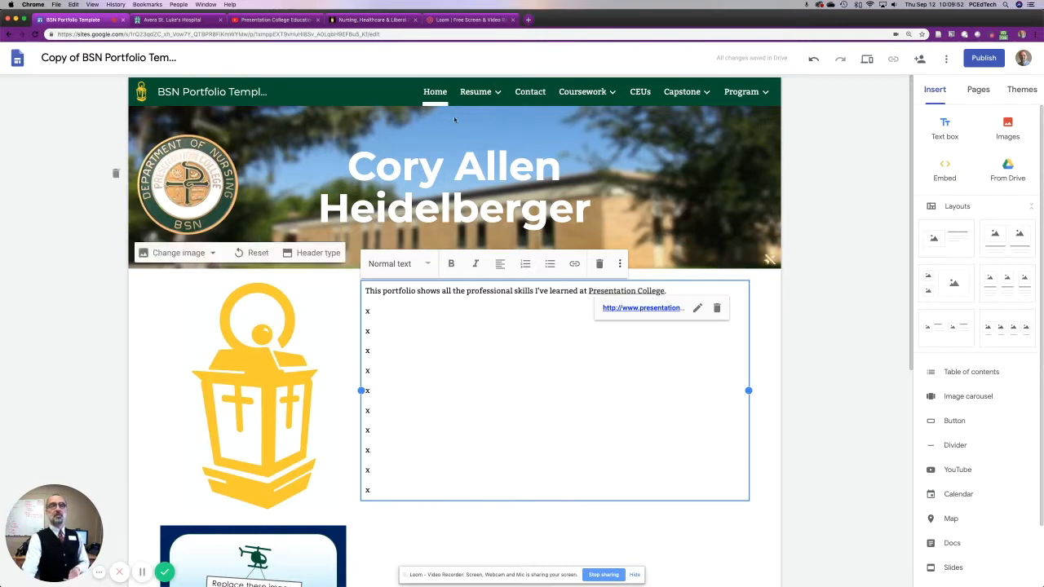
pyautogui.click(572, 401)
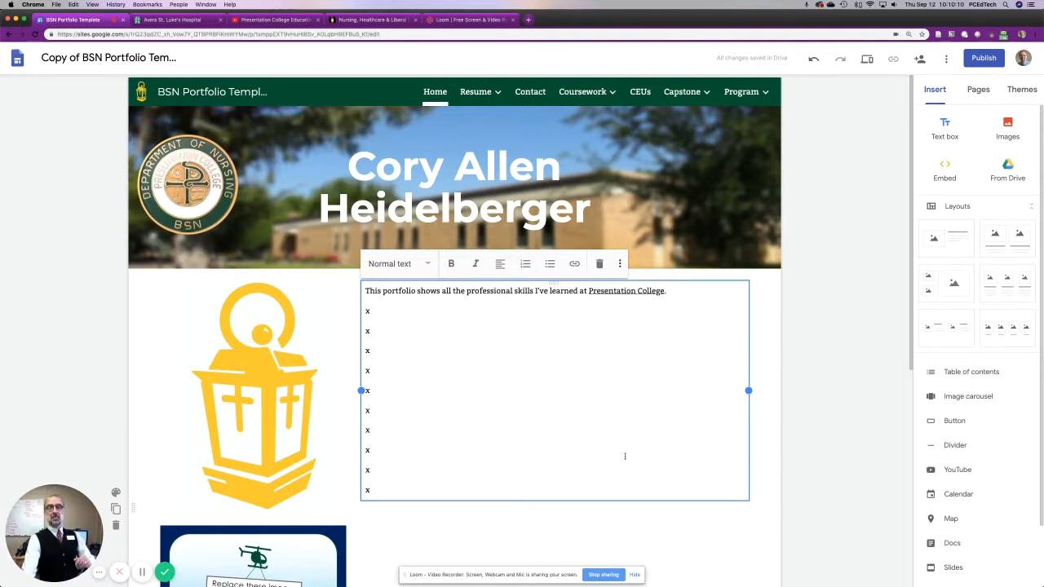
pyautogui.click(714, 565)
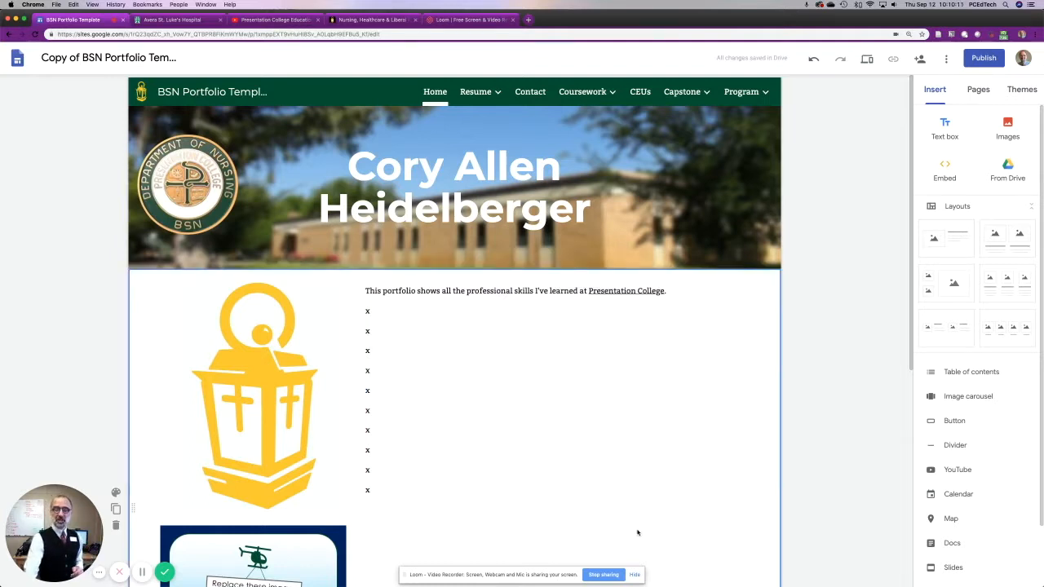
pyautogui.doubleClick(493, 540)
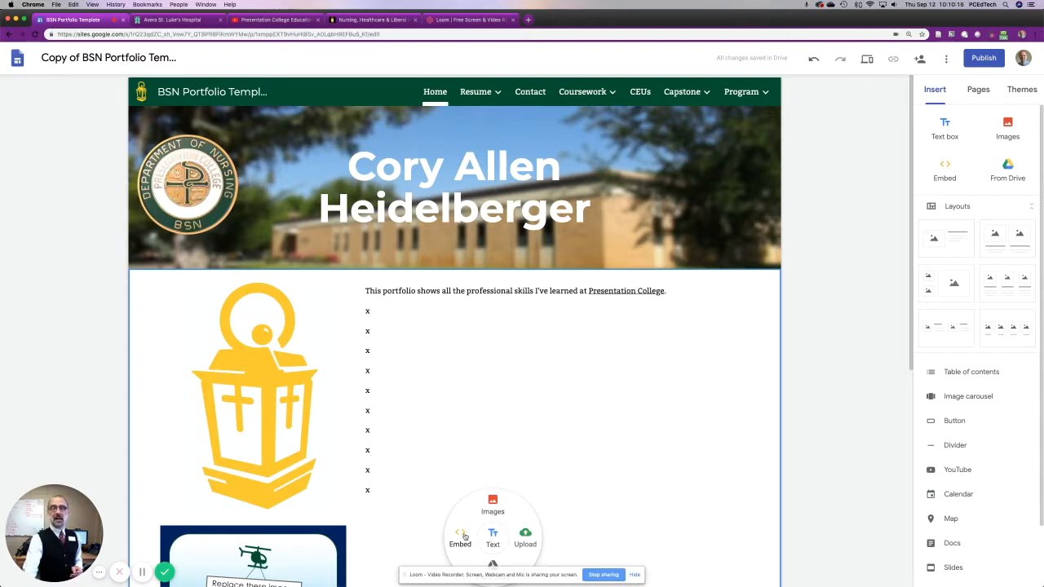
pyautogui.click(535, 352)
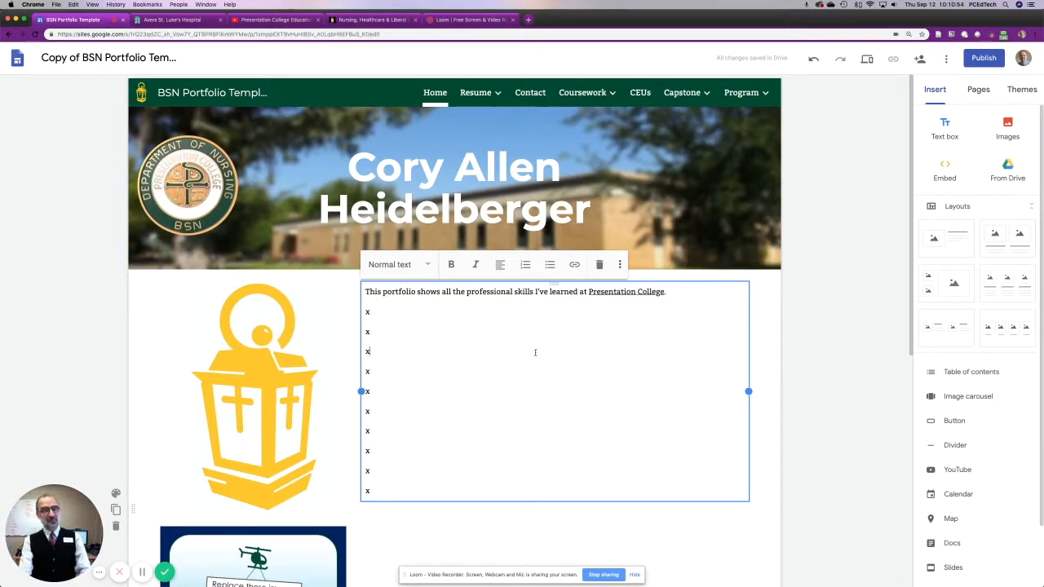
# Replace the helicopter placeholder image below the lantern with the uploaded photo CAH mug.jpg.
pyautogui.scroll(-4, 421, 531)
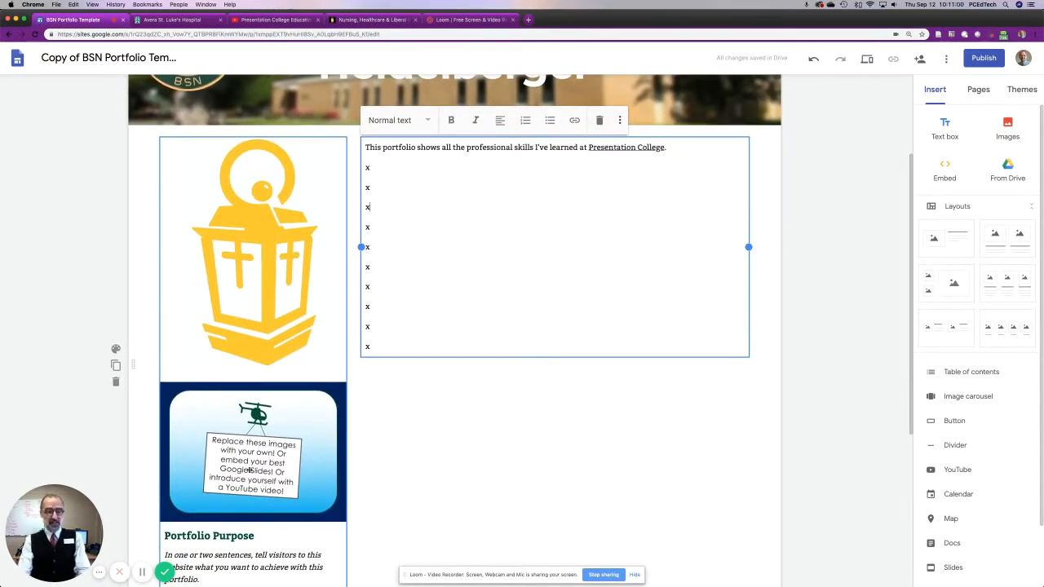
pyautogui.click(252, 221)
pyautogui.click(267, 455)
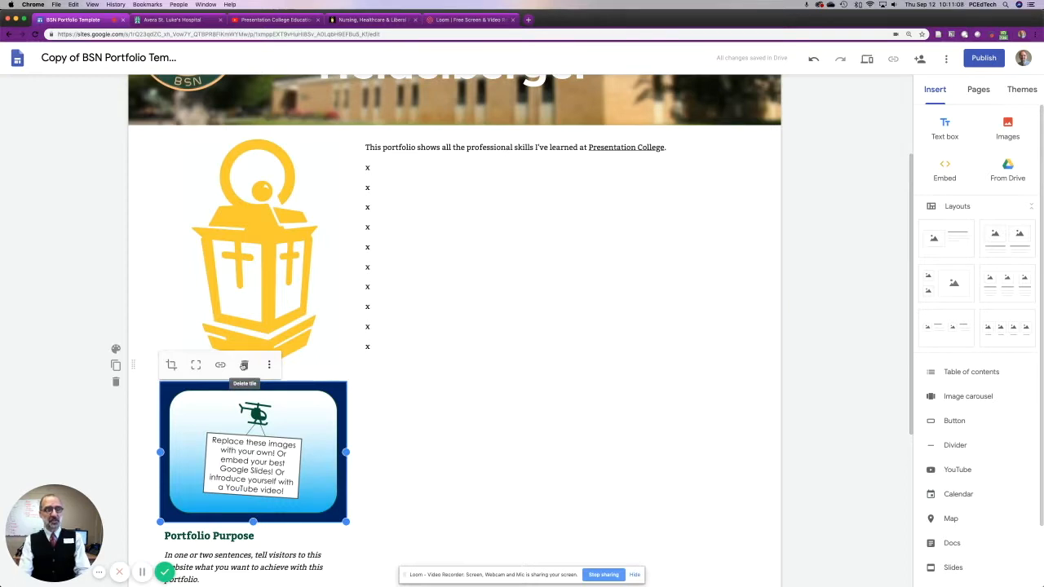
pyautogui.click(269, 364)
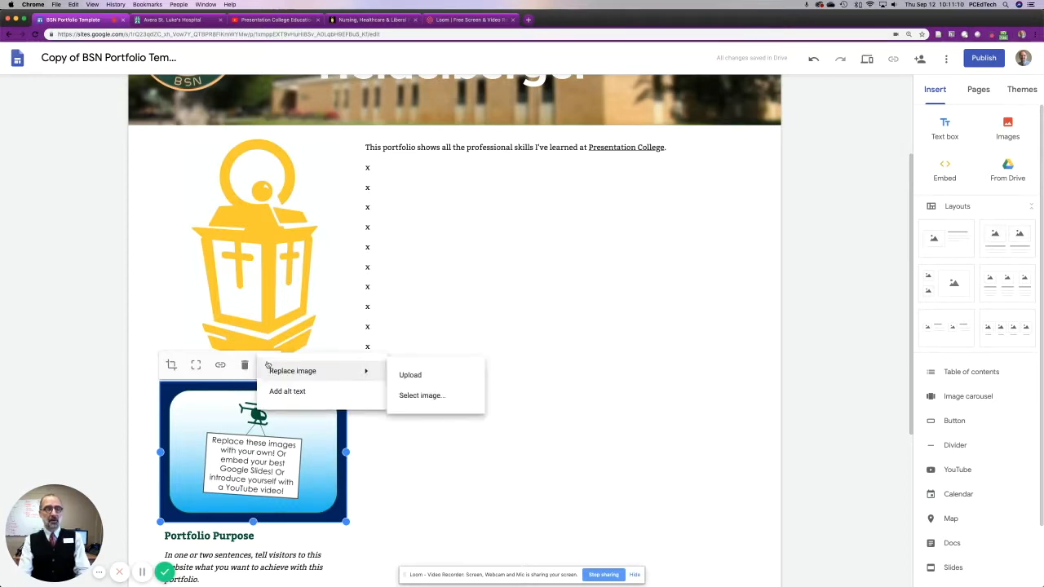
pyautogui.click(271, 366)
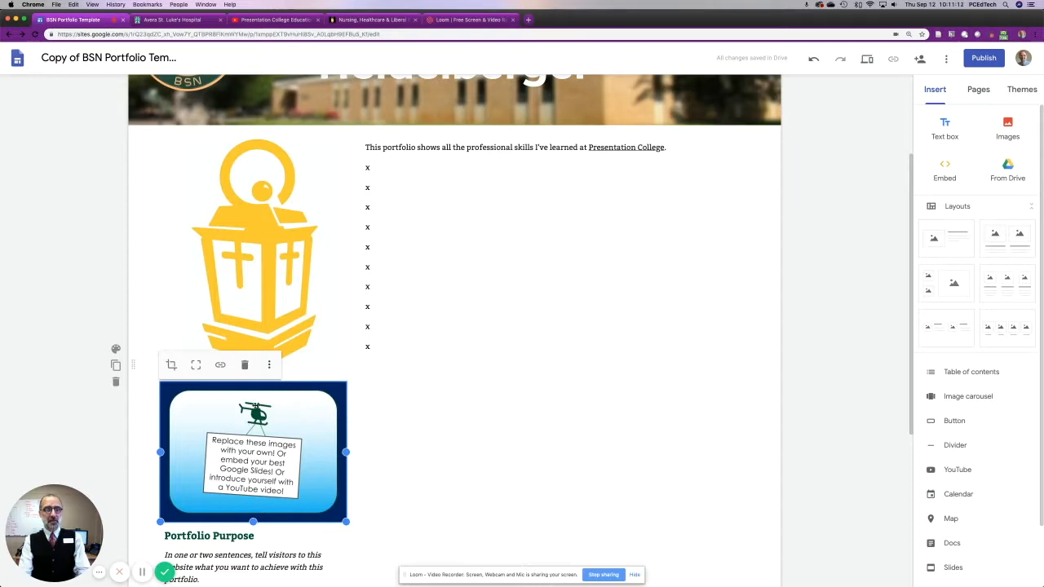
pyautogui.click(270, 366)
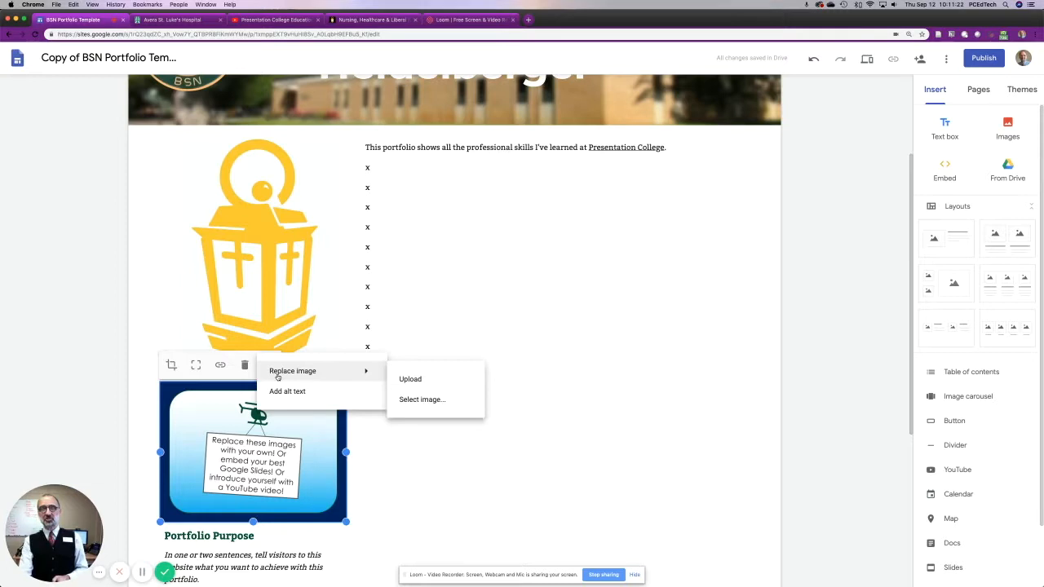
pyautogui.click(410, 380)
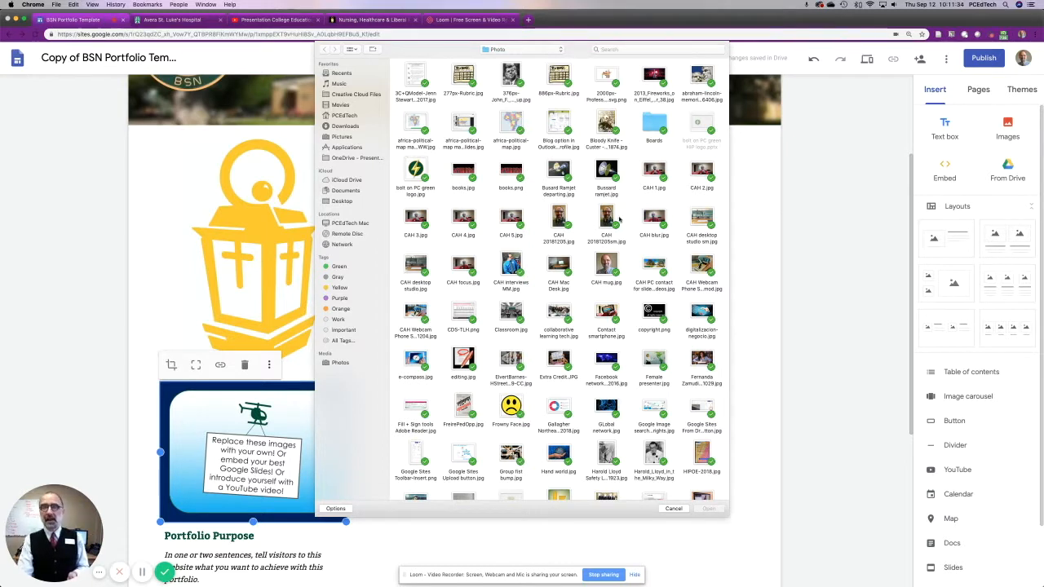
pyautogui.click(606, 265)
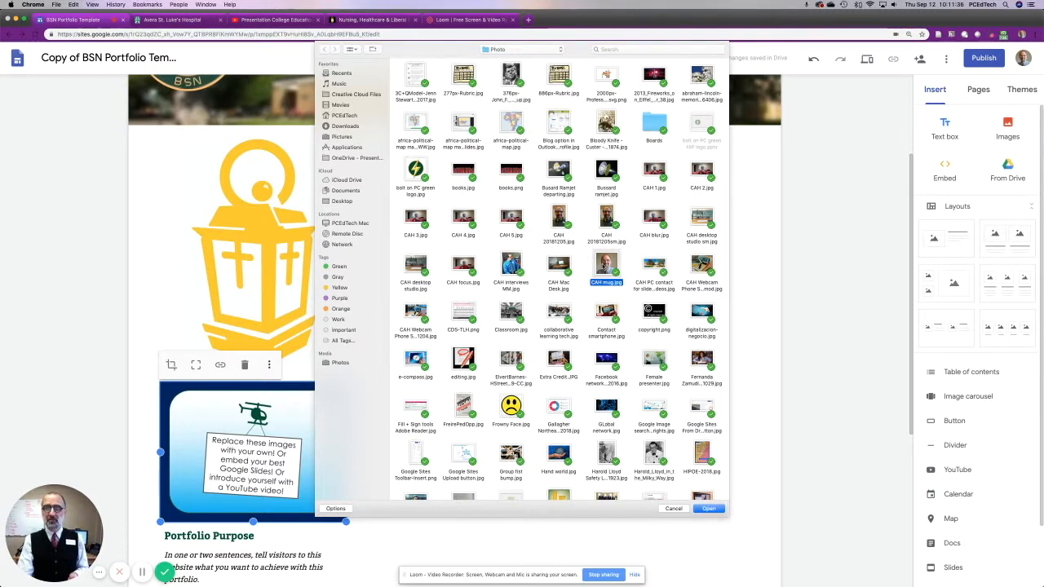
pyautogui.click(707, 509)
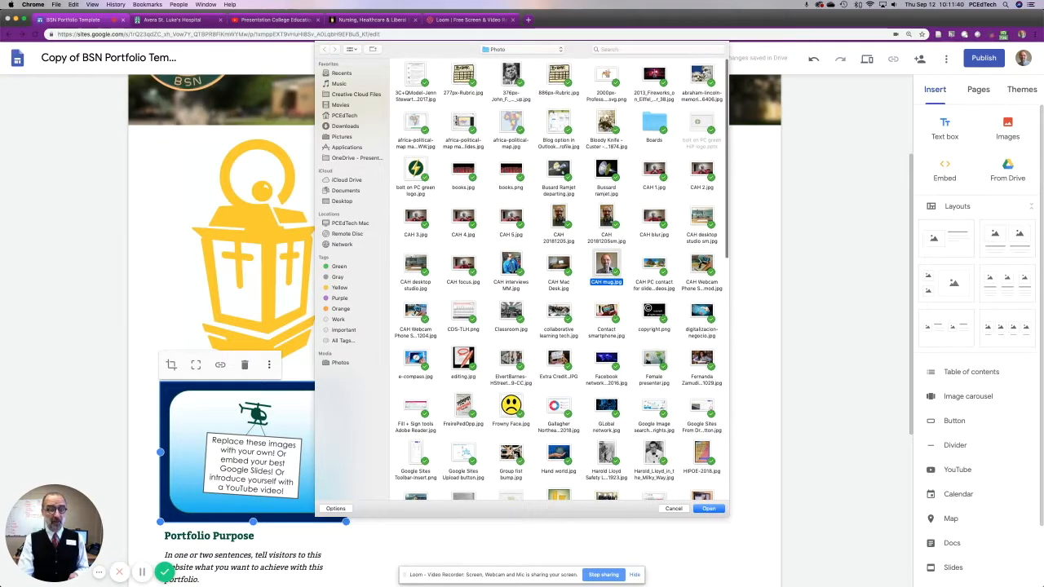
pyautogui.click(707, 509)
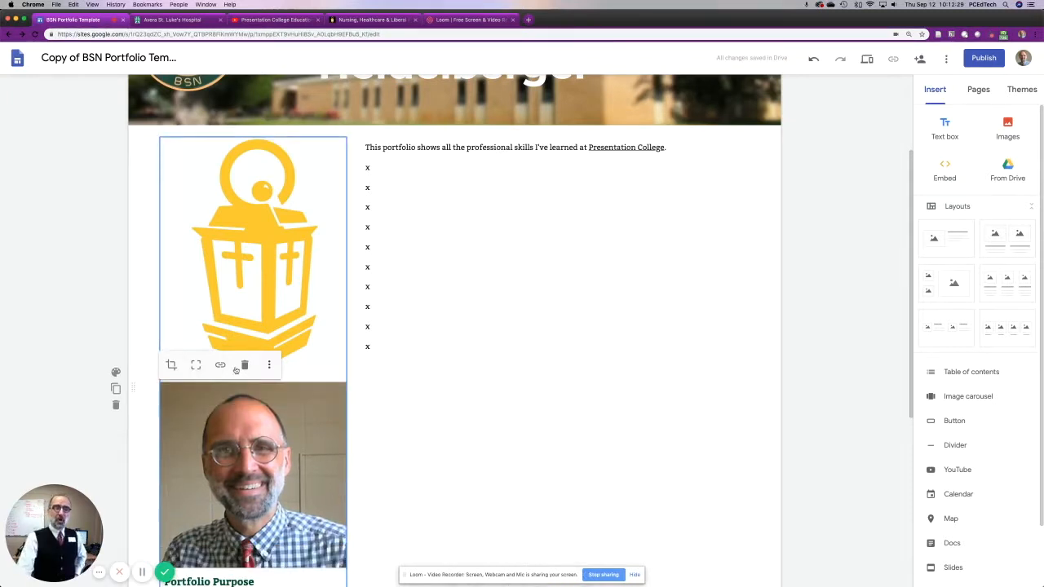
pyautogui.click(269, 365)
pyautogui.moveTo(270, 371)
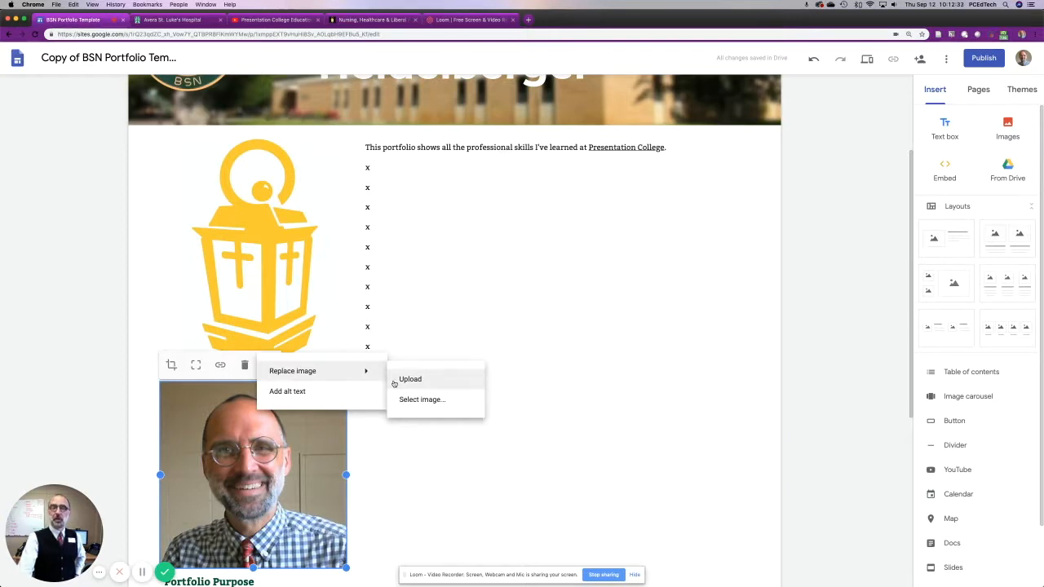
pyautogui.click(142, 421)
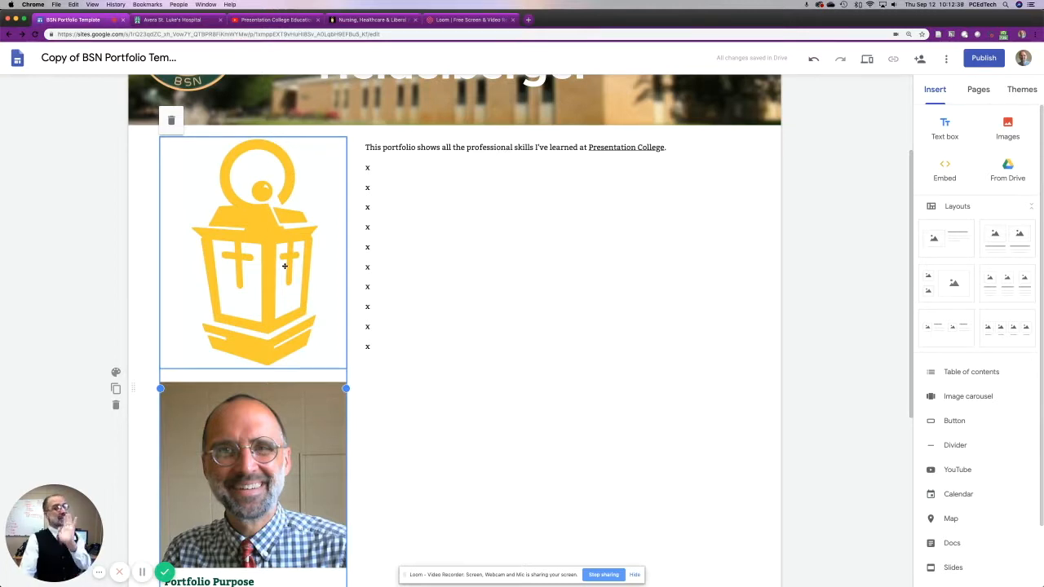
# Try deleting the whole group with the lantern, portrait photo and Portfolio Purpose text, and undo the deletion both times.
pyautogui.click(170, 121)
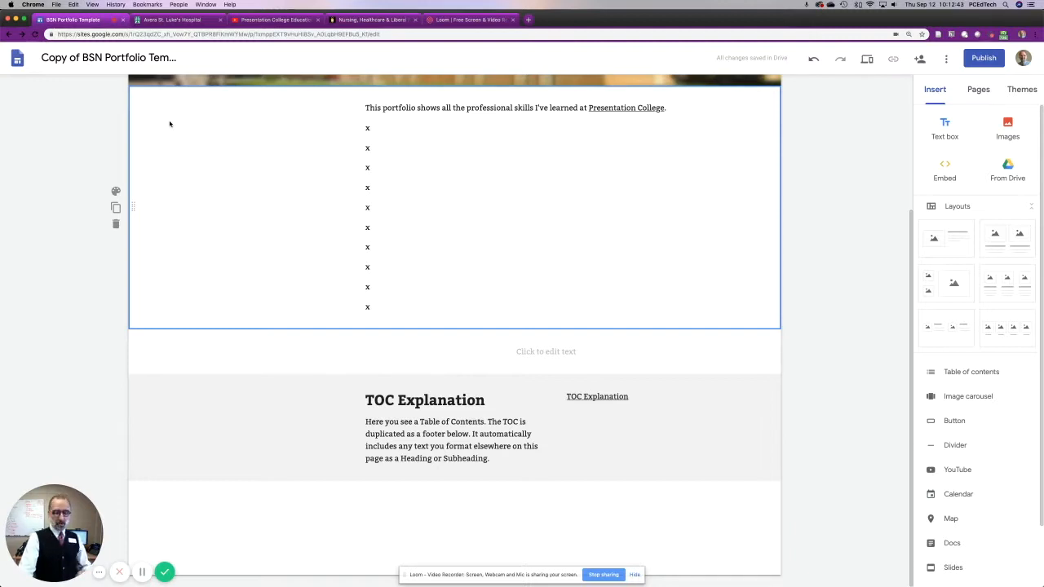
pyautogui.press('super+z')
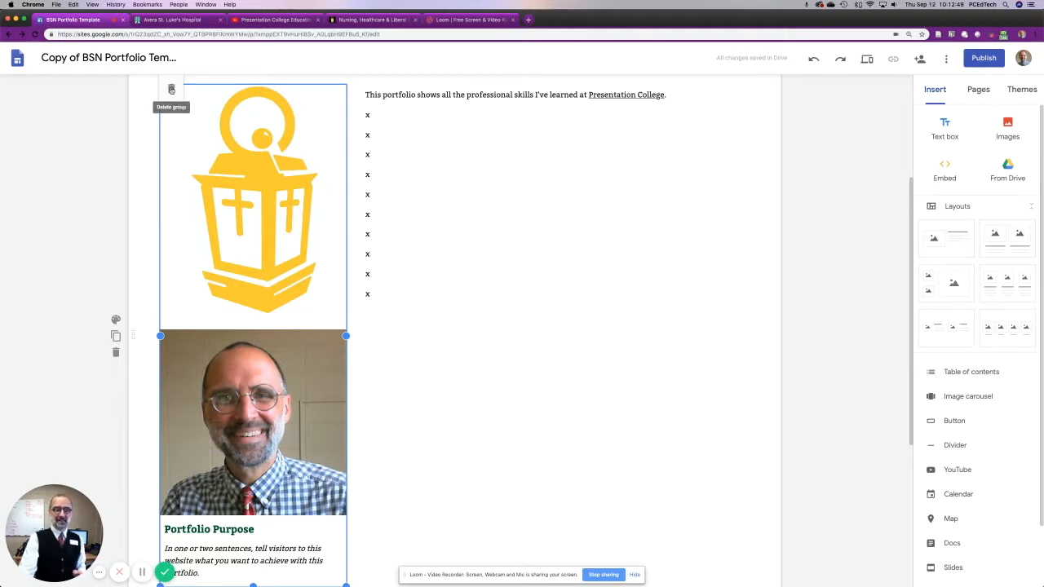
pyautogui.click(172, 89)
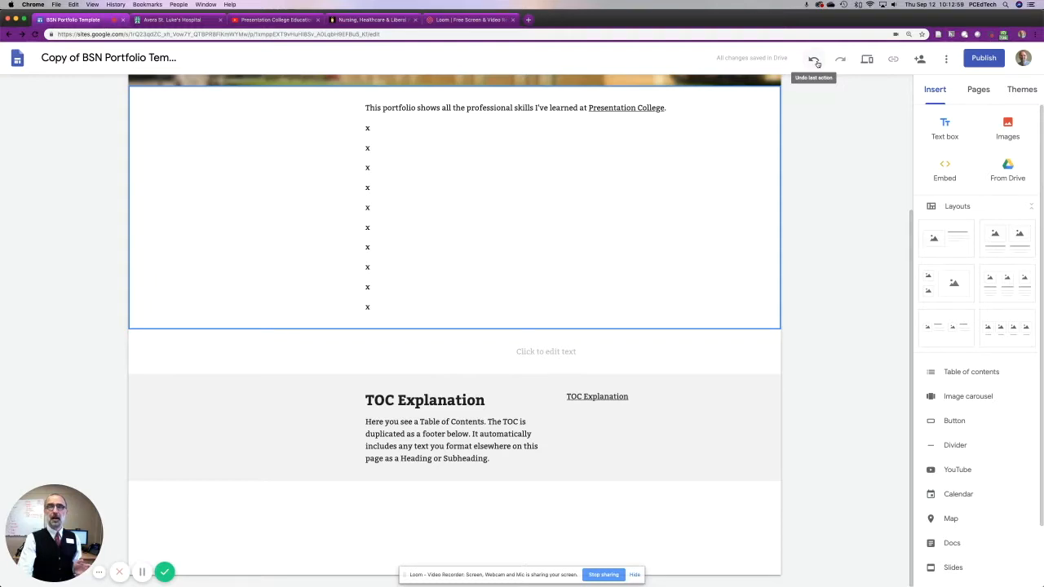
pyautogui.click(815, 61)
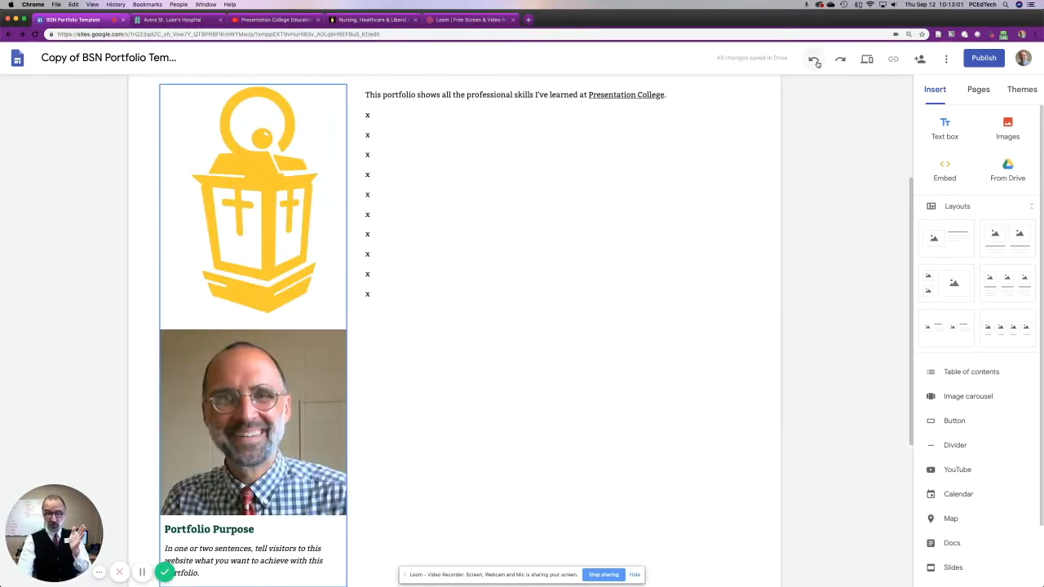
# Delete only the lantern image above the portrait photo on the home page.
pyautogui.click(229, 462)
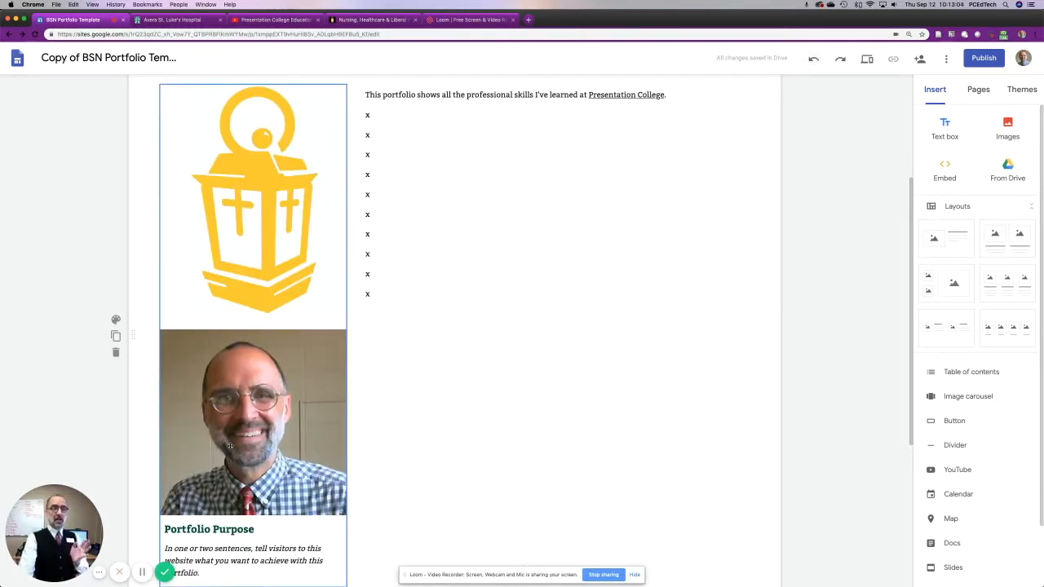
pyautogui.click(249, 257)
pyautogui.scroll(-1, 250, 244)
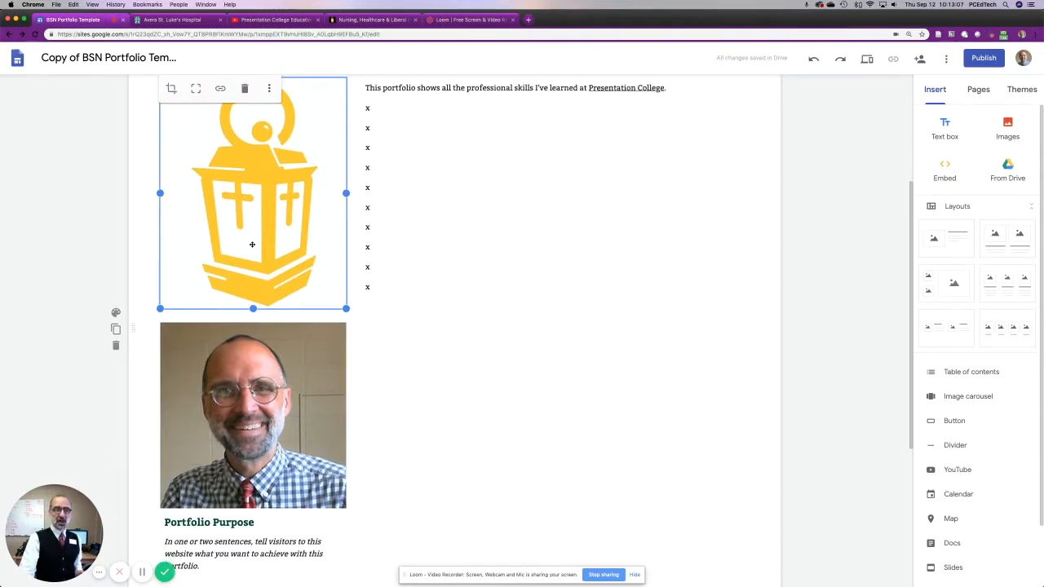
pyautogui.click(244, 88)
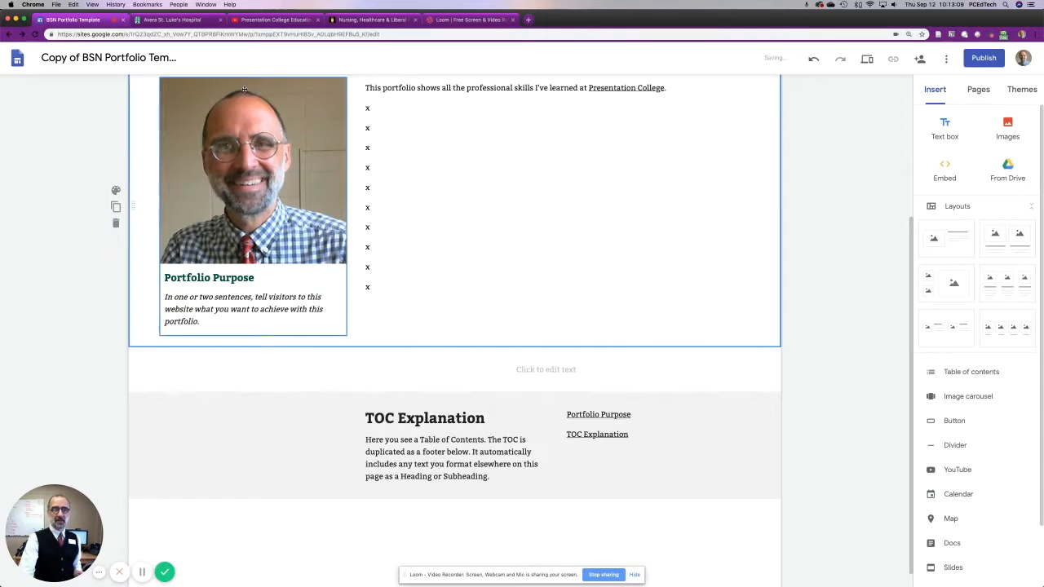
# Start inserting an image into the section below the Portfolio Purpose text and search Google images for "Clara Barton".
pyautogui.scroll(4, 324, 397)
pyautogui.scroll(2, 323, 397)
pyautogui.scroll(-4, 324, 397)
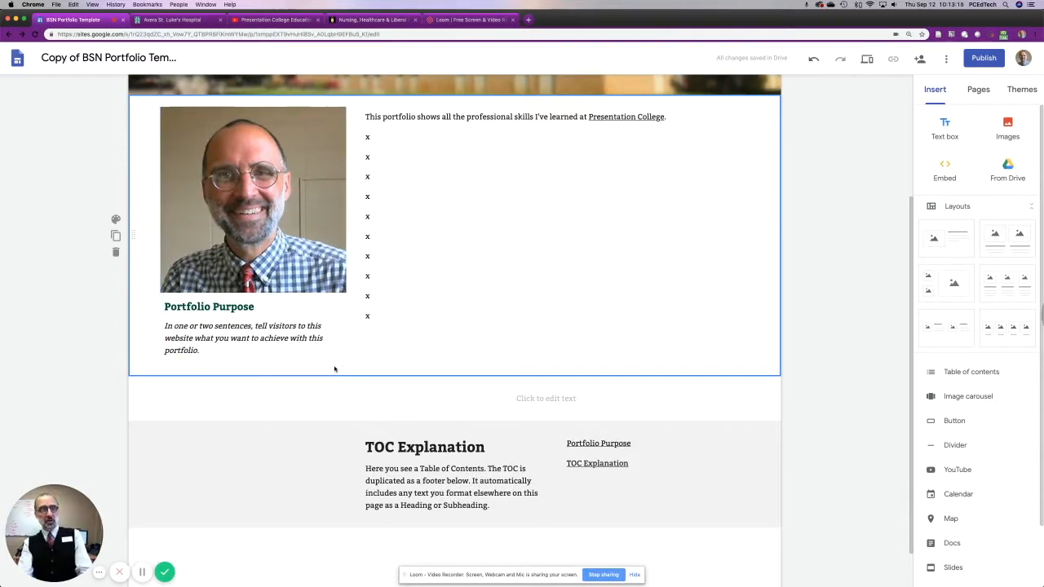
pyautogui.doubleClick(332, 373)
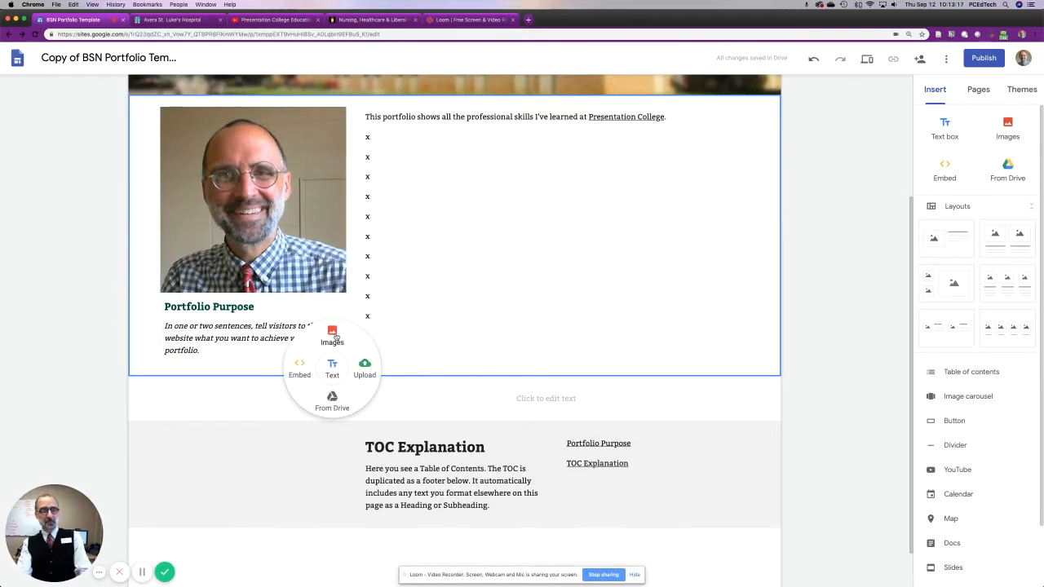
pyautogui.click(334, 335)
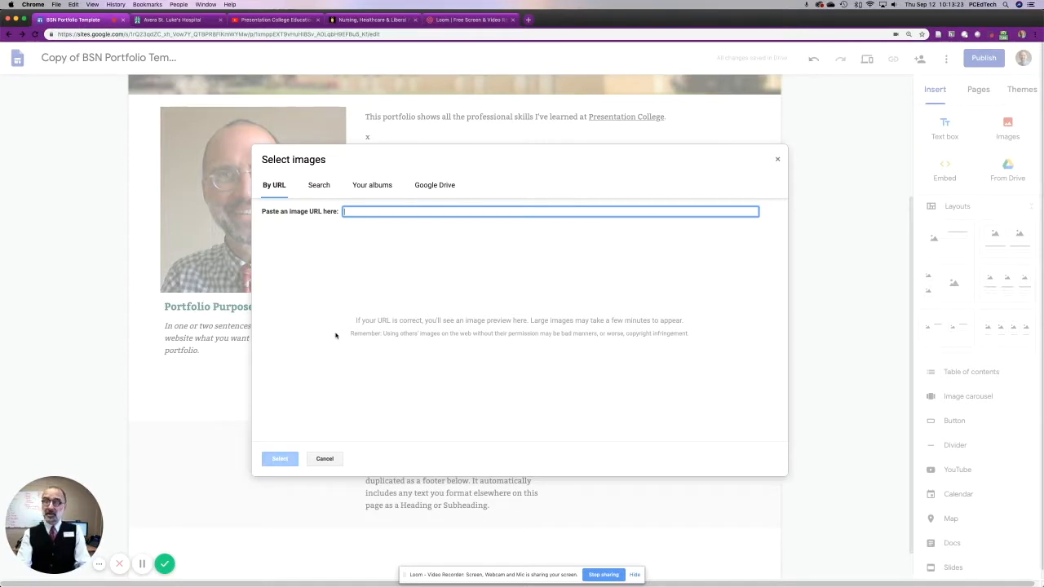
pyautogui.click(310, 187)
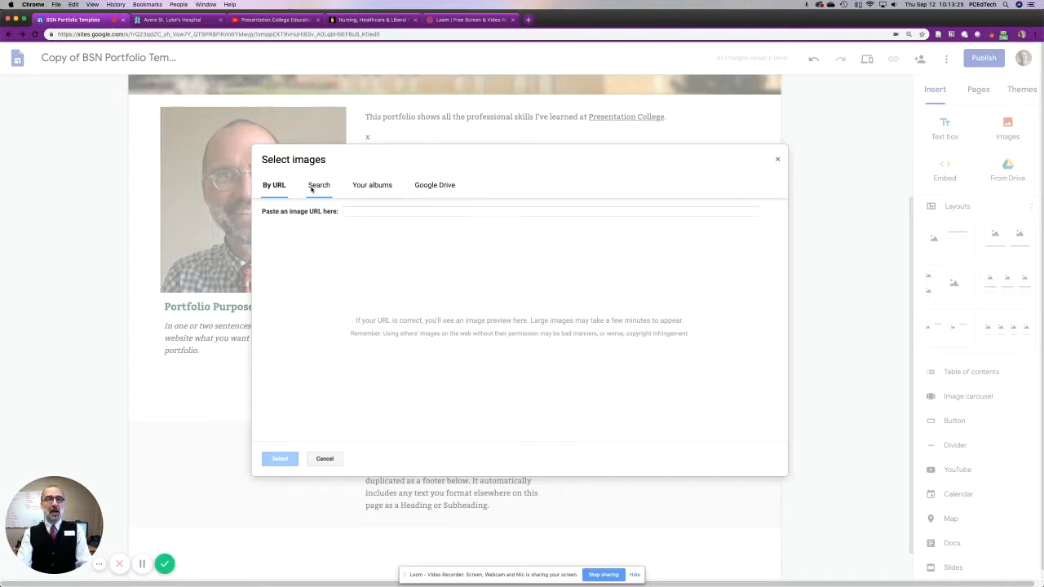
pyautogui.click(311, 216)
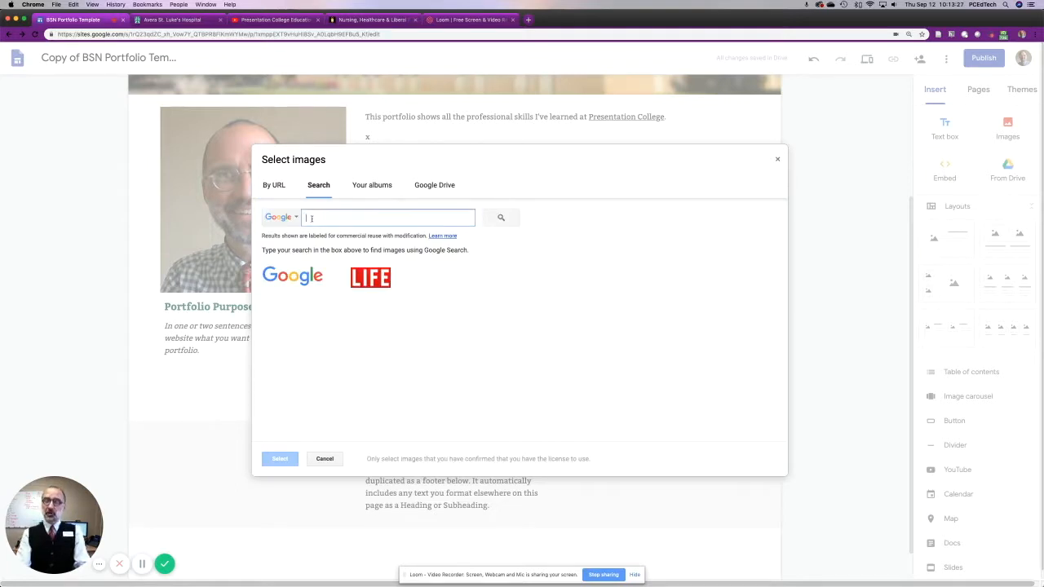
pyautogui.write('Clara Barton')
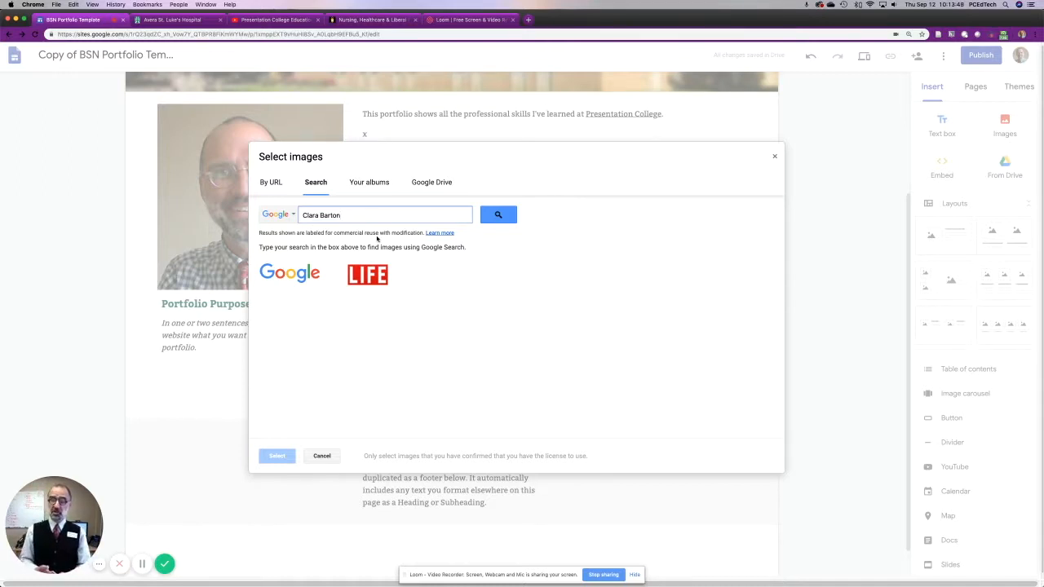
pyautogui.scroll(-1, 380, 249)
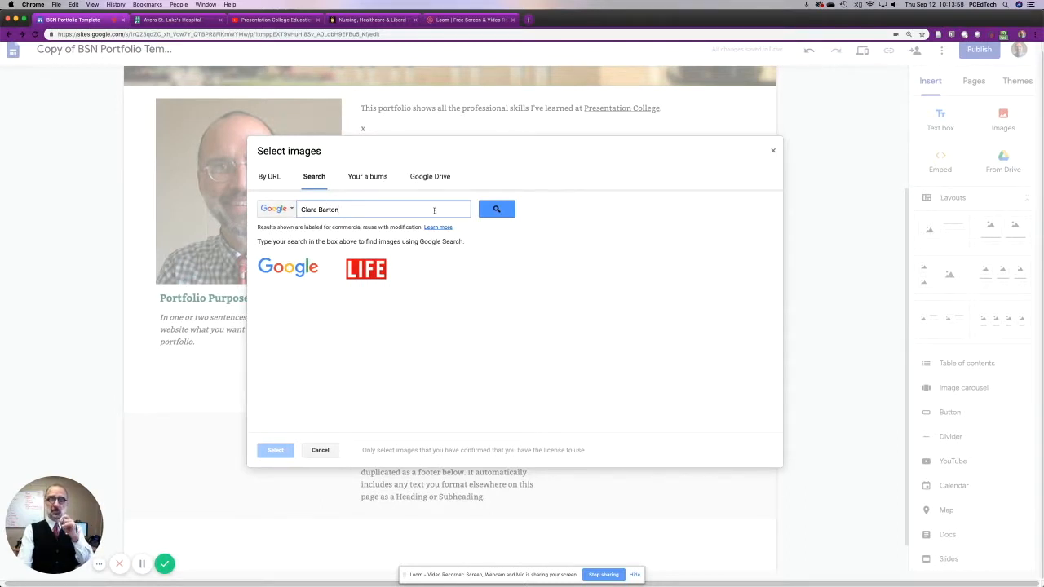
pyautogui.click(497, 211)
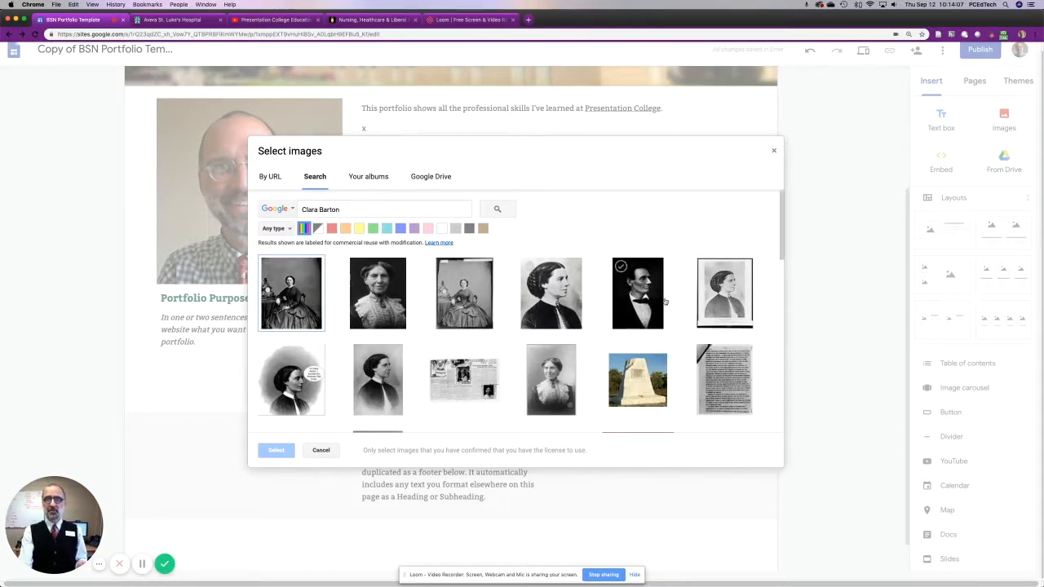
# Insert the side-profile Clara Barton portrait from Wikimedia Commons and move it below the Portfolio Purpose text.
pyautogui.click(560, 305)
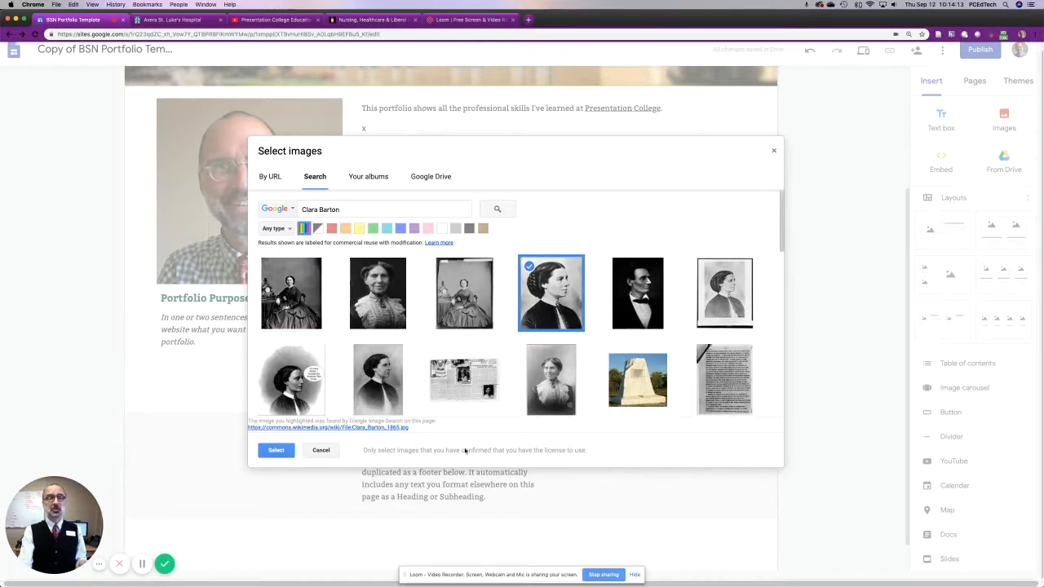
pyautogui.click(275, 450)
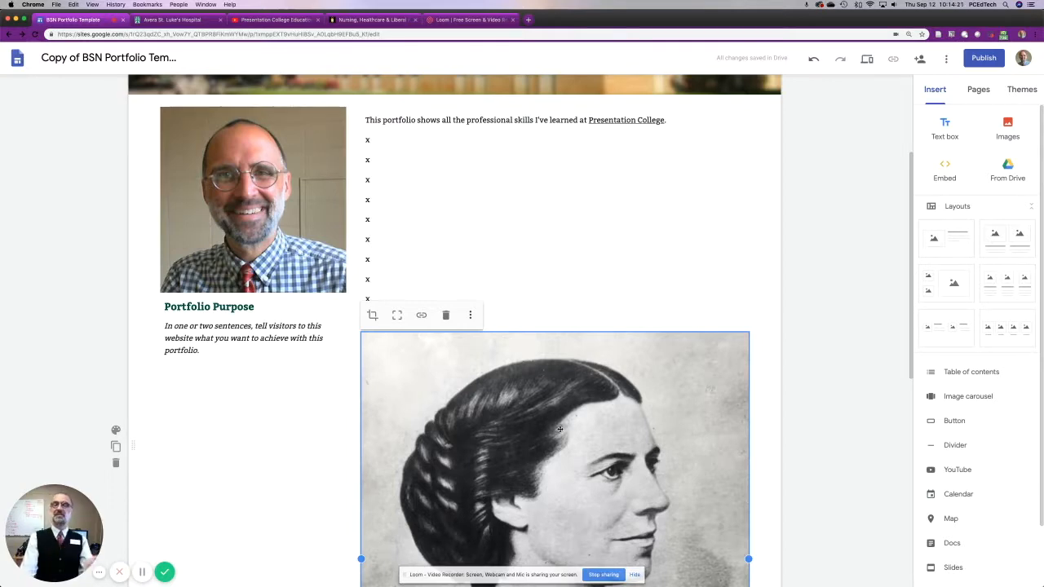
pyautogui.moveTo(553, 387); pyautogui.dragTo(188, 482)
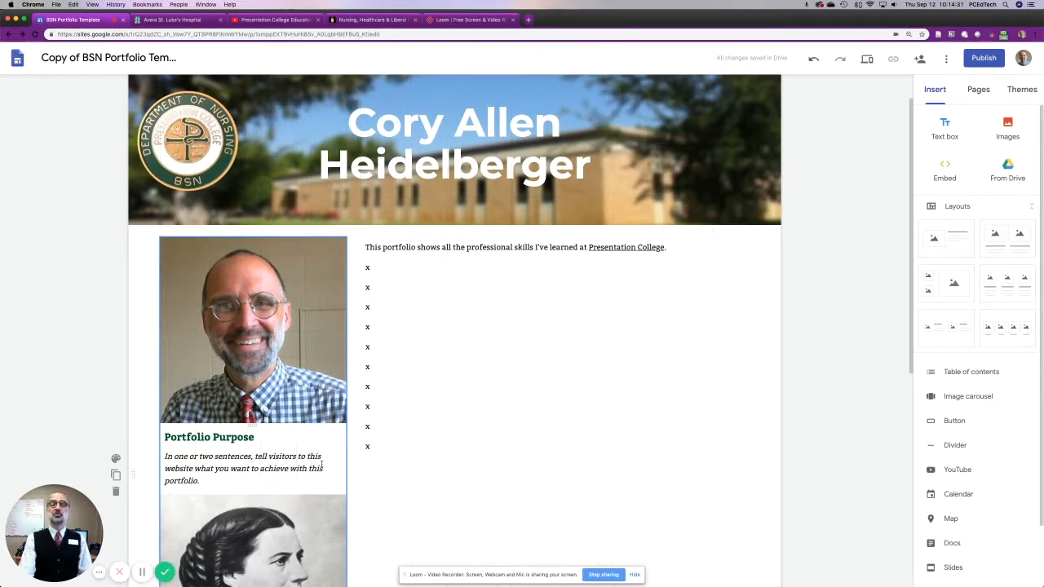
pyautogui.scroll(-5, 322, 464)
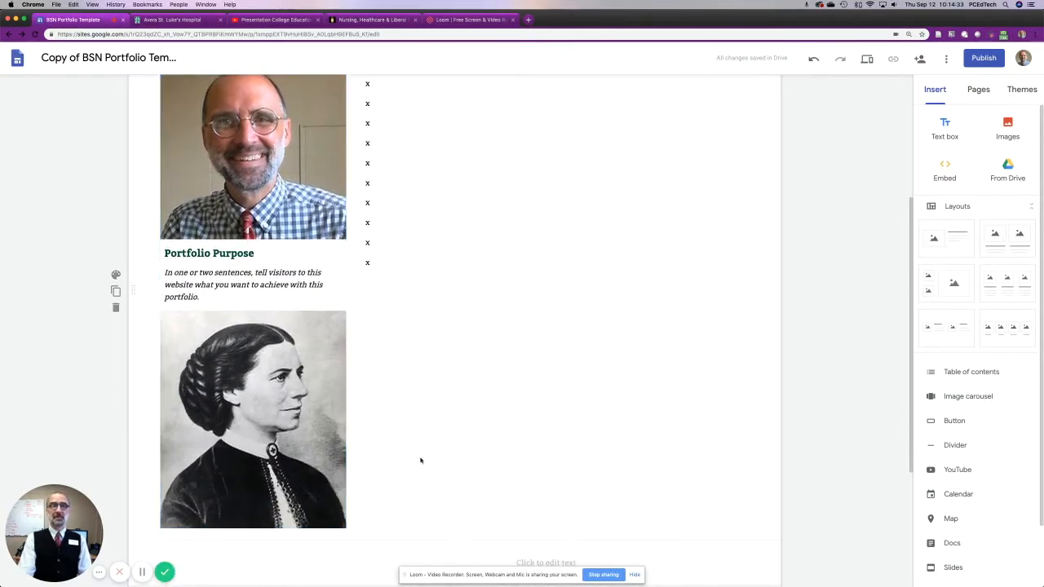
# Embed the PDF "CAH+TWU SPN 2009" from Google Drive below the column of x lines, and close the Drive file list.
pyautogui.scroll(5, 421, 460)
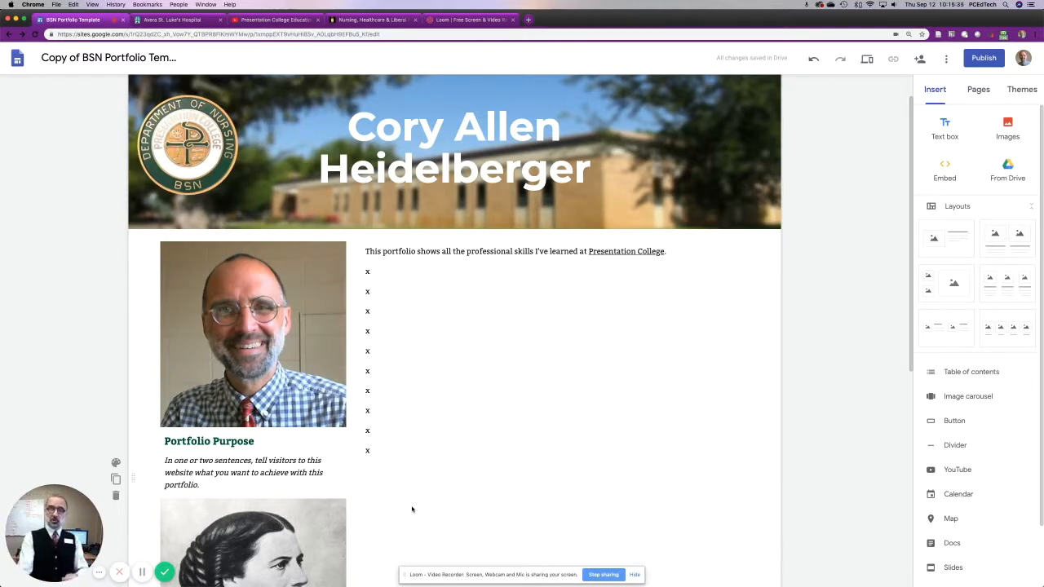
pyautogui.click(415, 504)
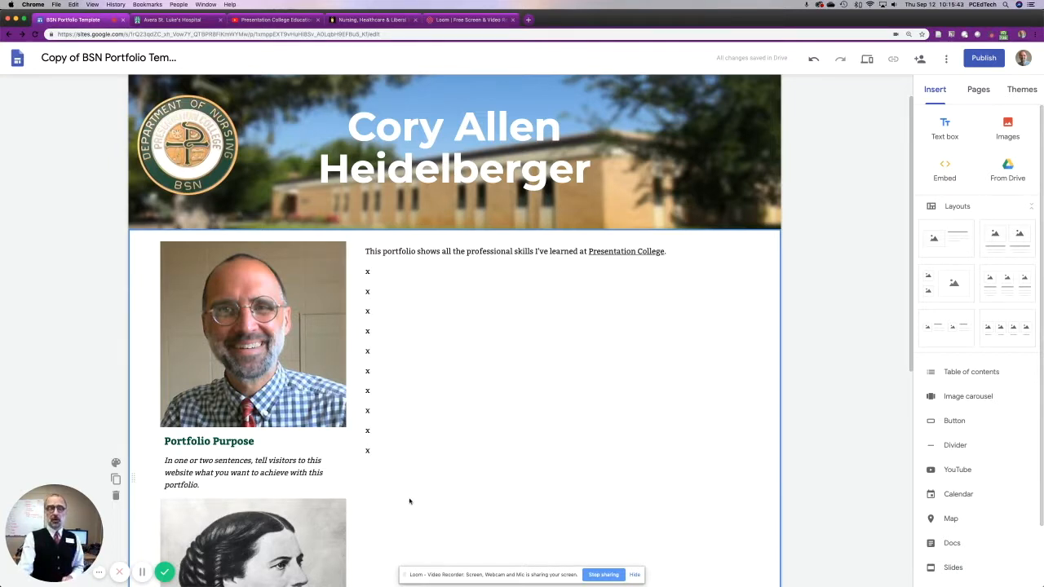
pyautogui.doubleClick(501, 530)
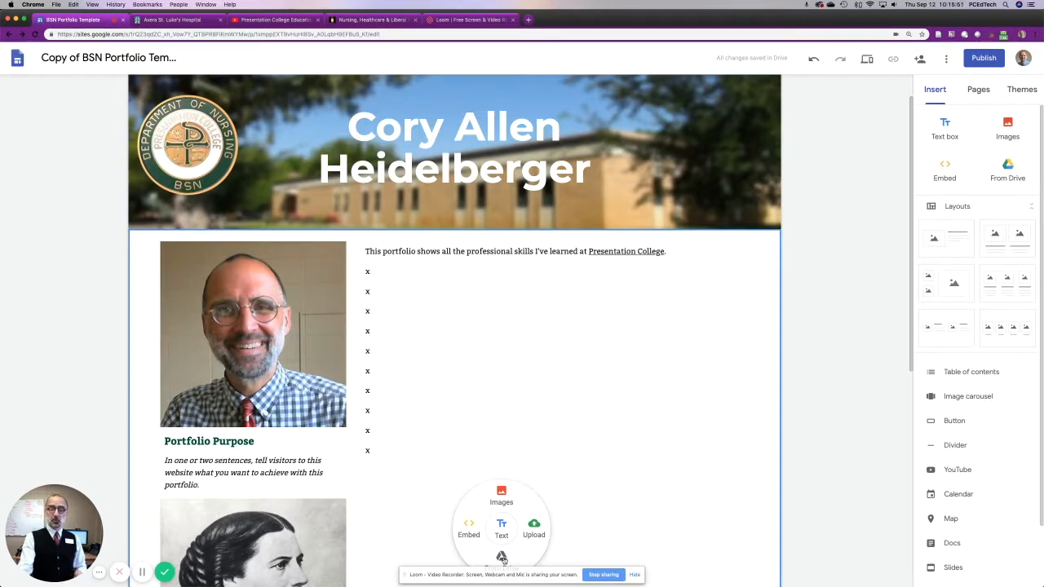
pyautogui.click(501, 557)
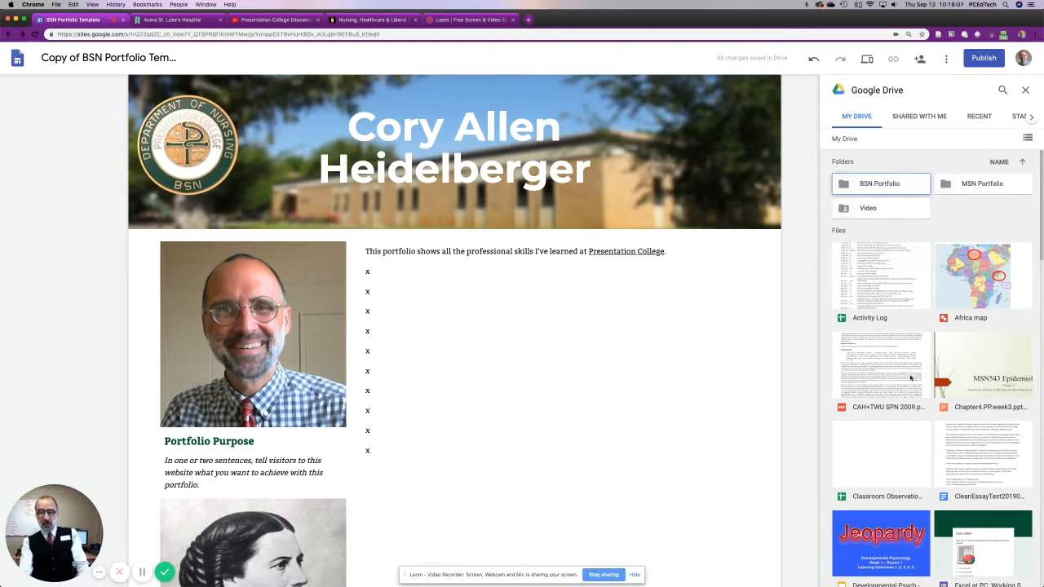
pyautogui.scroll(-3, 968, 484)
pyautogui.scroll(3, 968, 484)
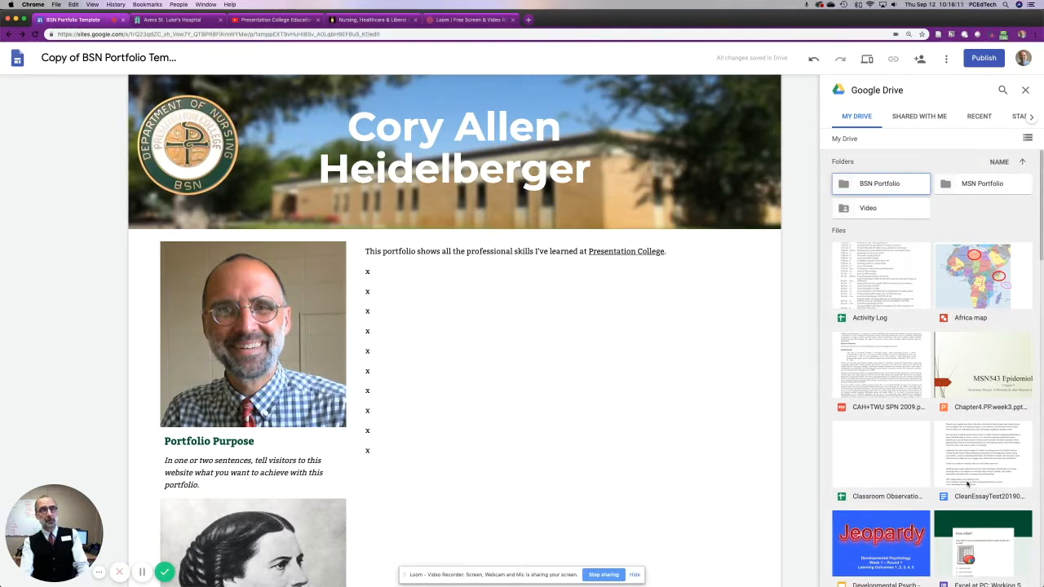
pyautogui.click(890, 383)
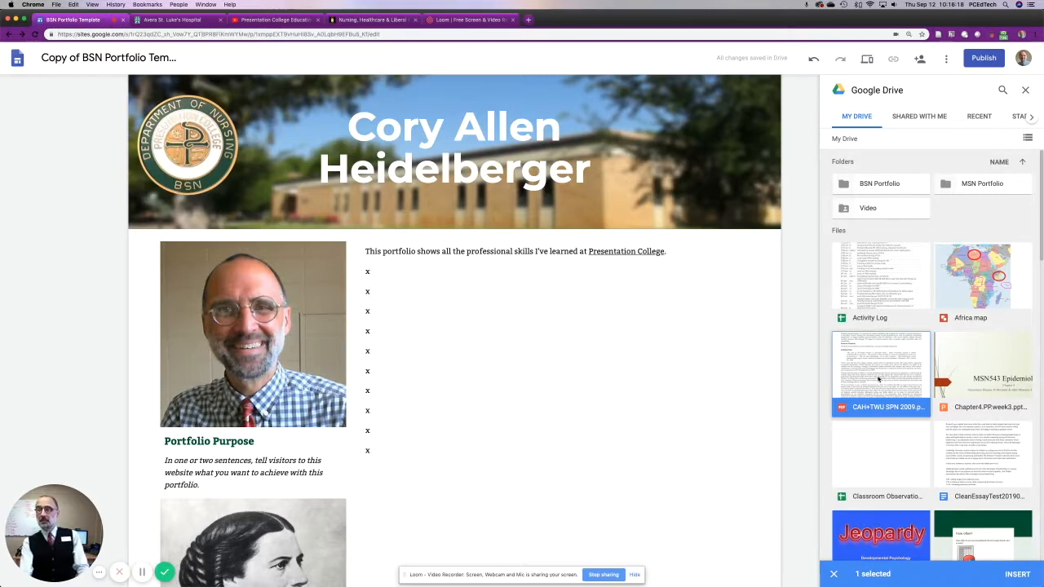
pyautogui.doubleClick(879, 378)
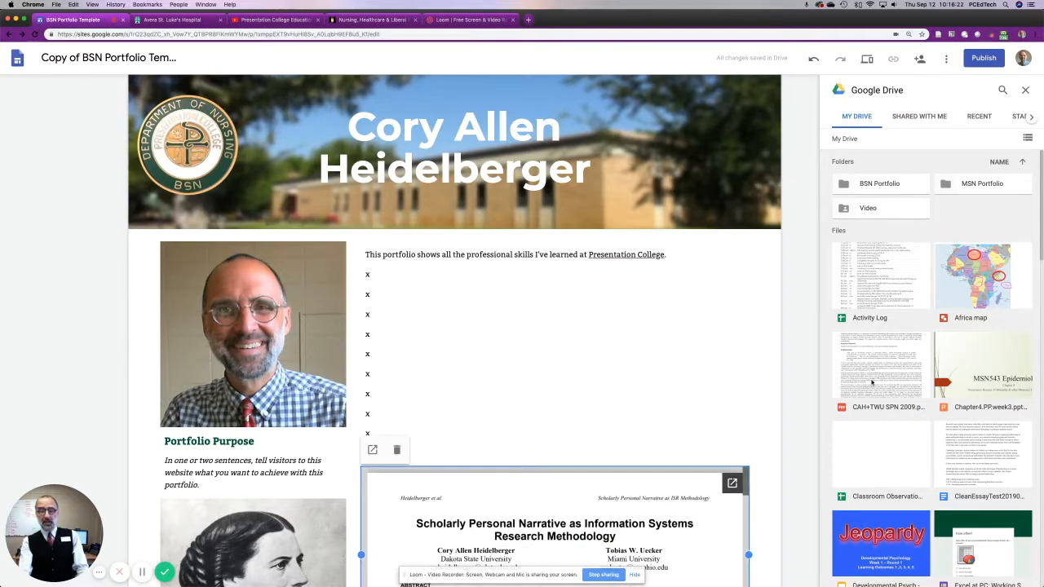
pyautogui.scroll(-5, 570, 326)
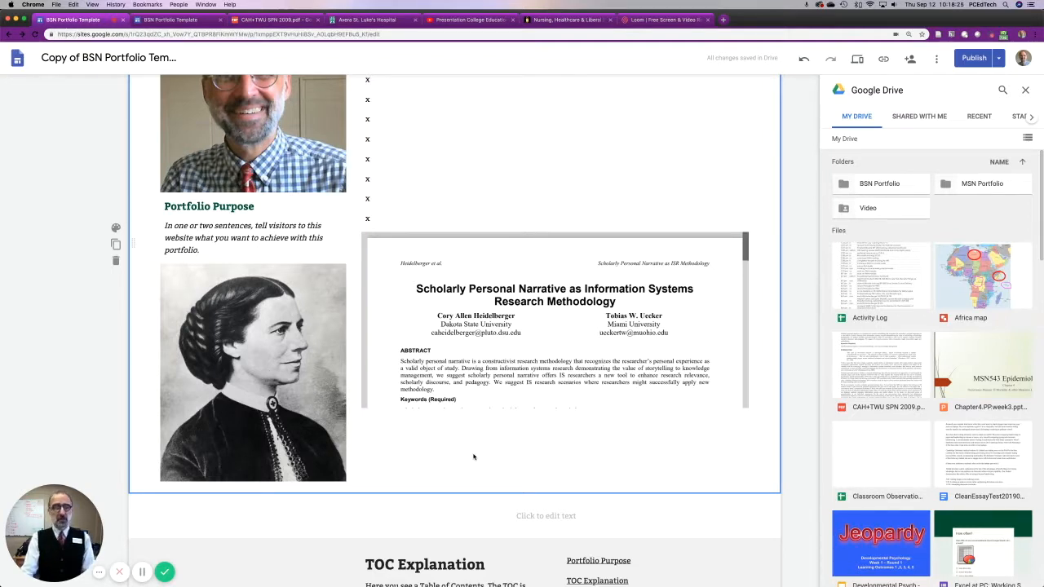
pyautogui.doubleClick(473, 457)
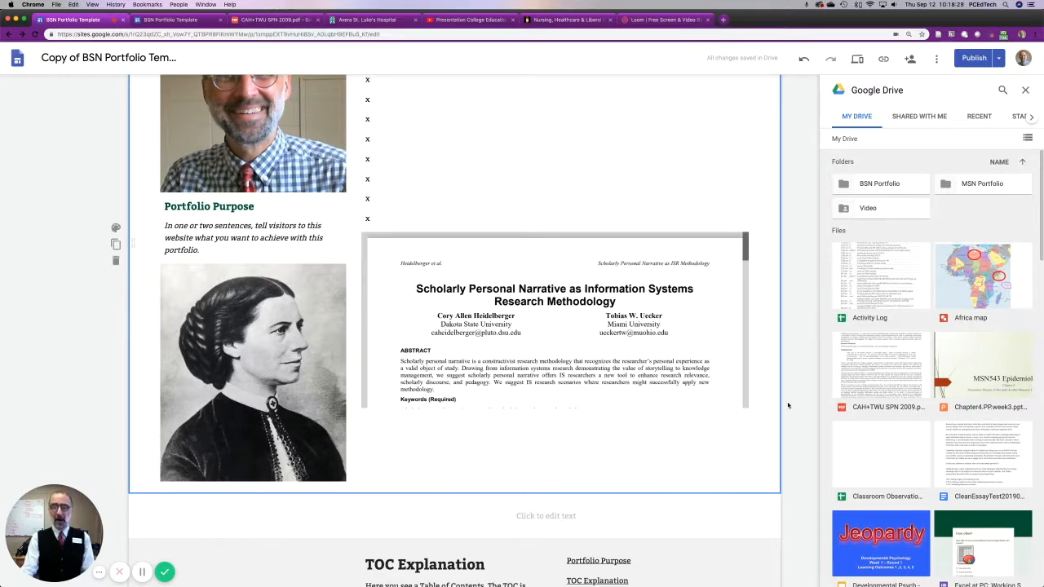
pyautogui.scroll(-1, 929, 245)
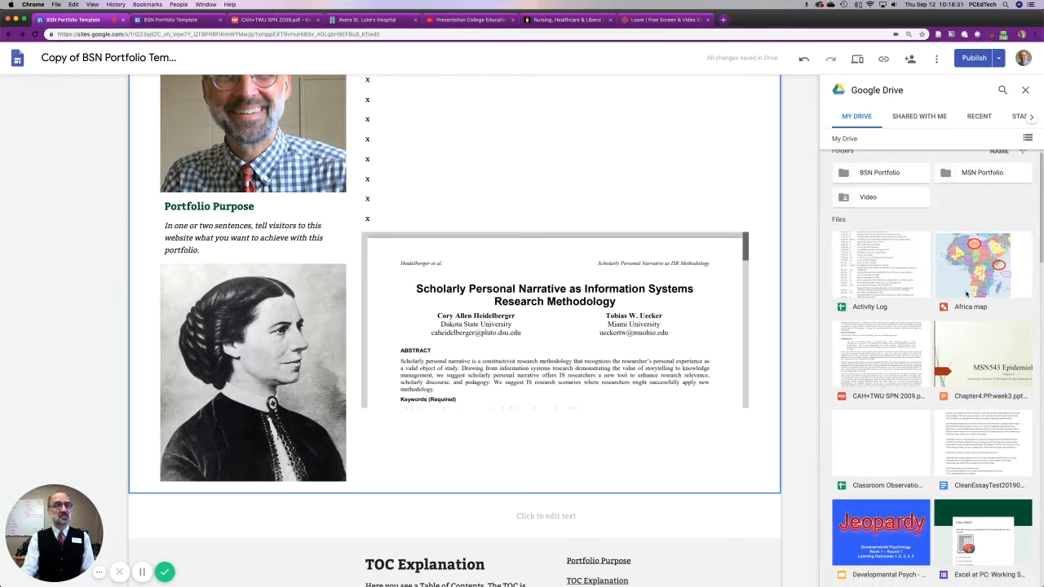
pyautogui.click(1025, 91)
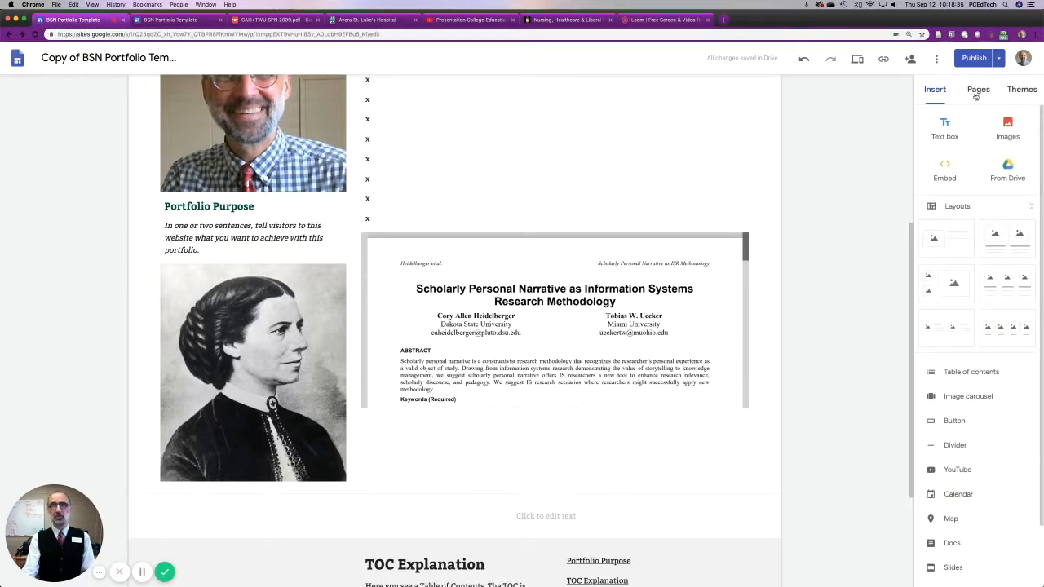
# Start inserting a YouTube video and search for "nursing practice".
pyautogui.click(933, 94)
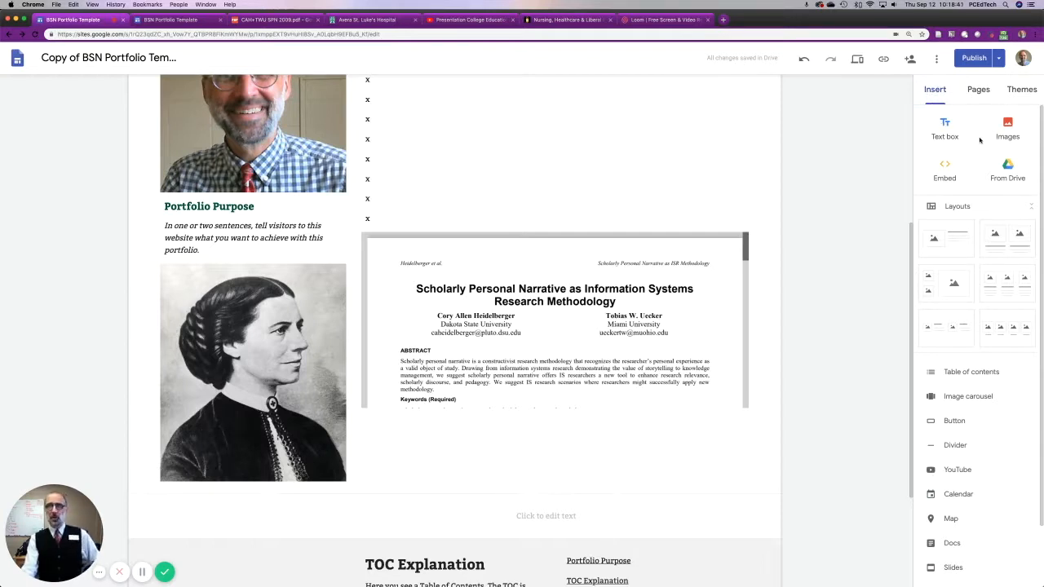
pyautogui.scroll(-3, 981, 367)
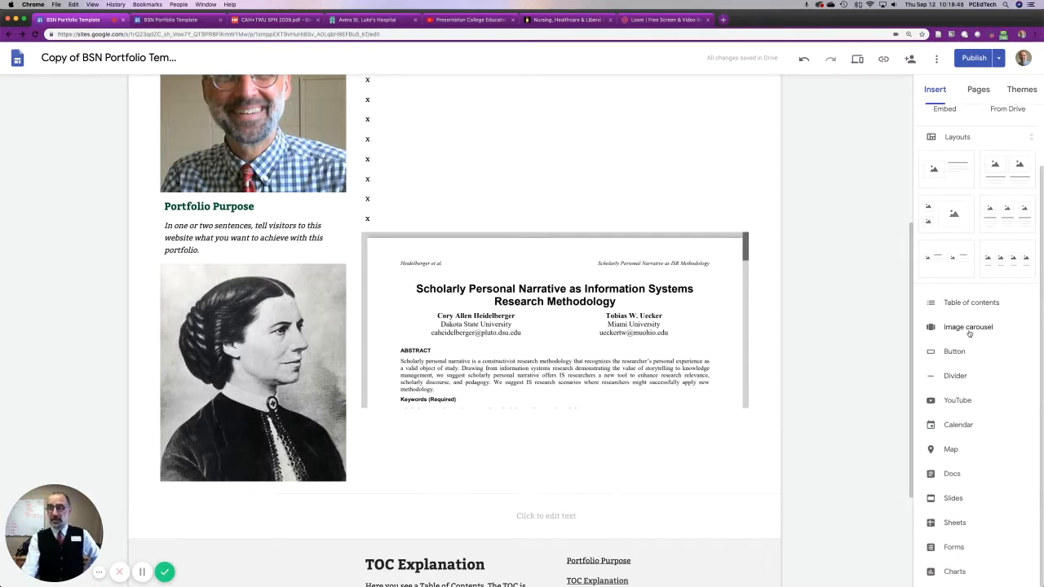
pyautogui.click(955, 401)
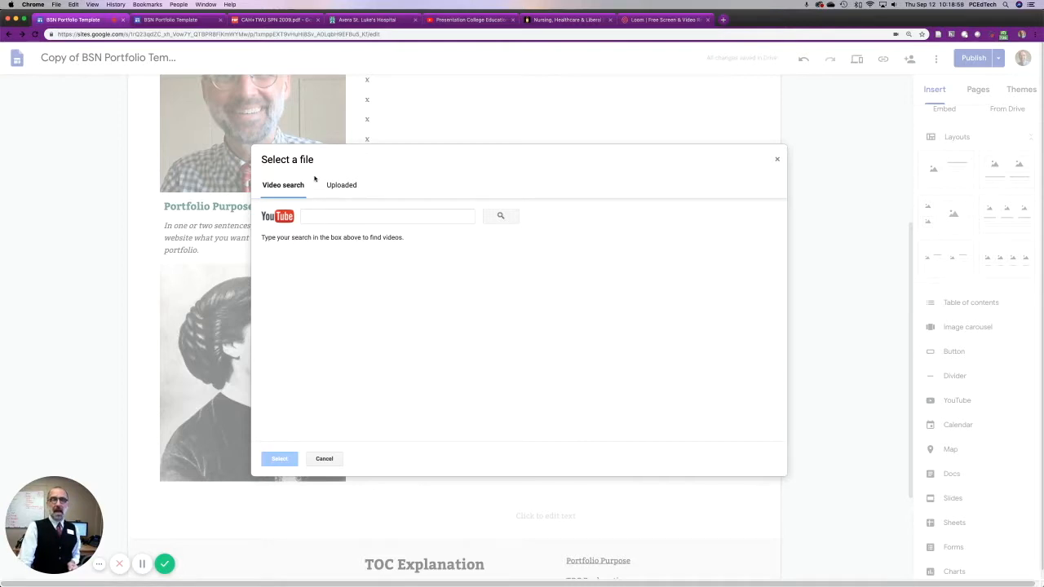
pyautogui.click(306, 216)
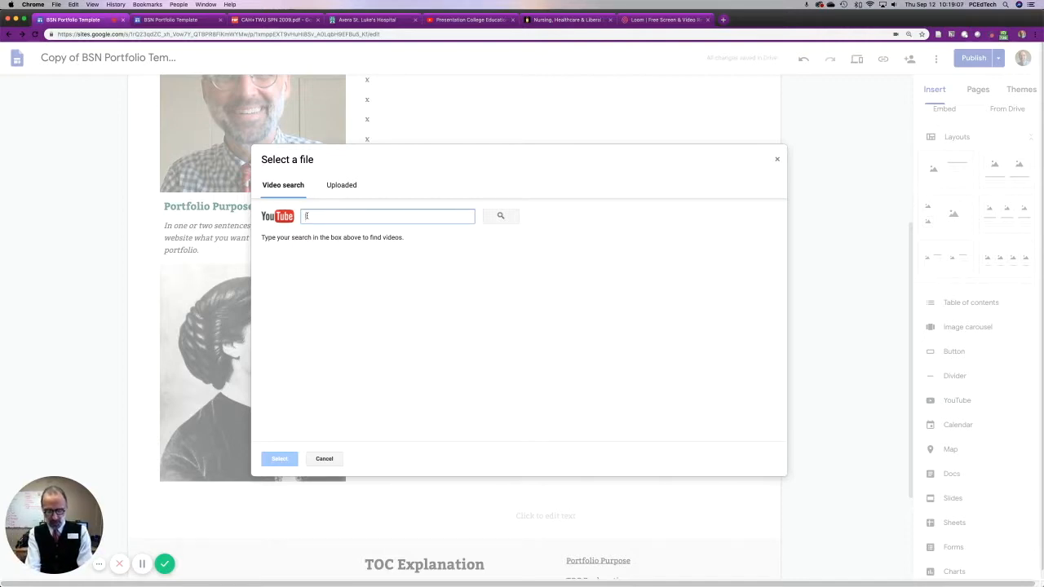
pyautogui.write('nursing practice')
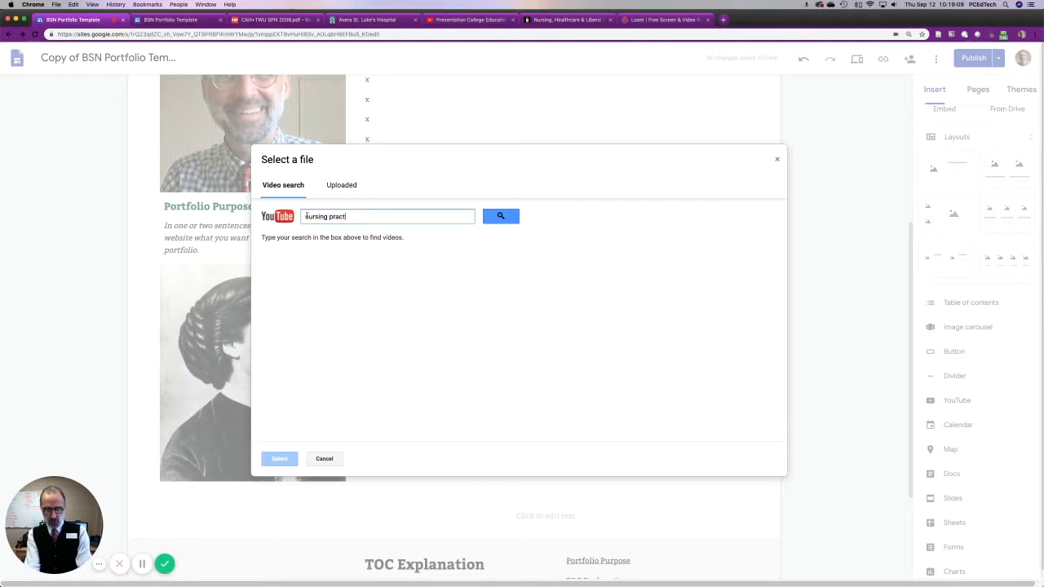
pyautogui.press('Return')
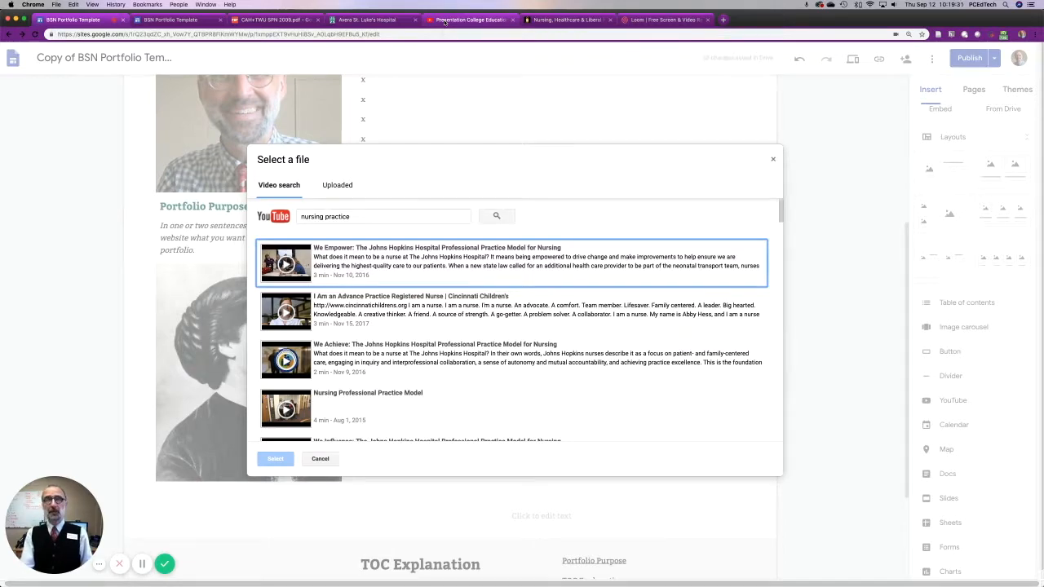
# Switch to the Presentation College Educational Technology channel on YouTube, open the video "Course Design Part 1" and pause it.
pyautogui.click(444, 20)
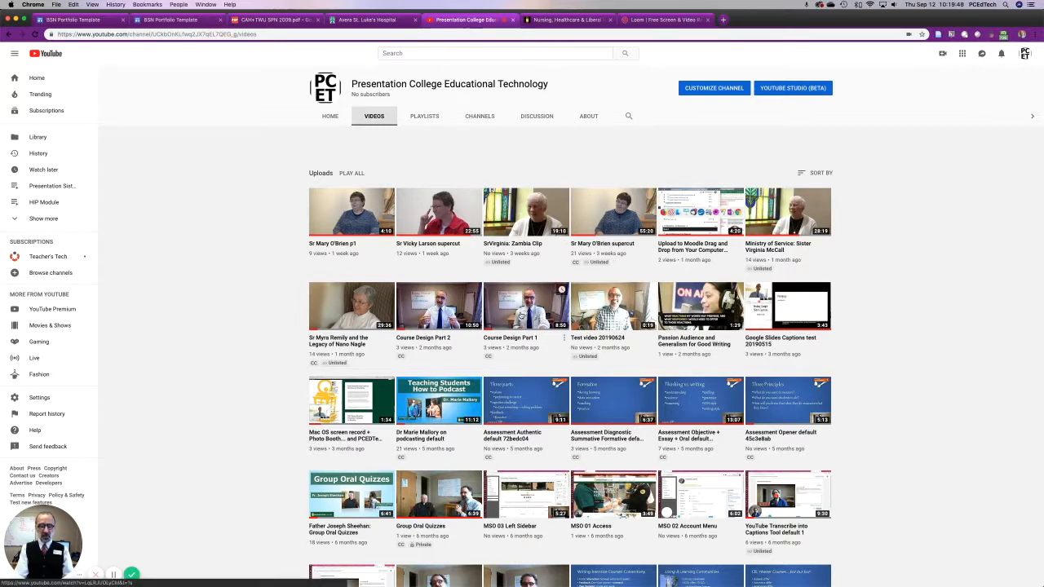
pyautogui.click(519, 314)
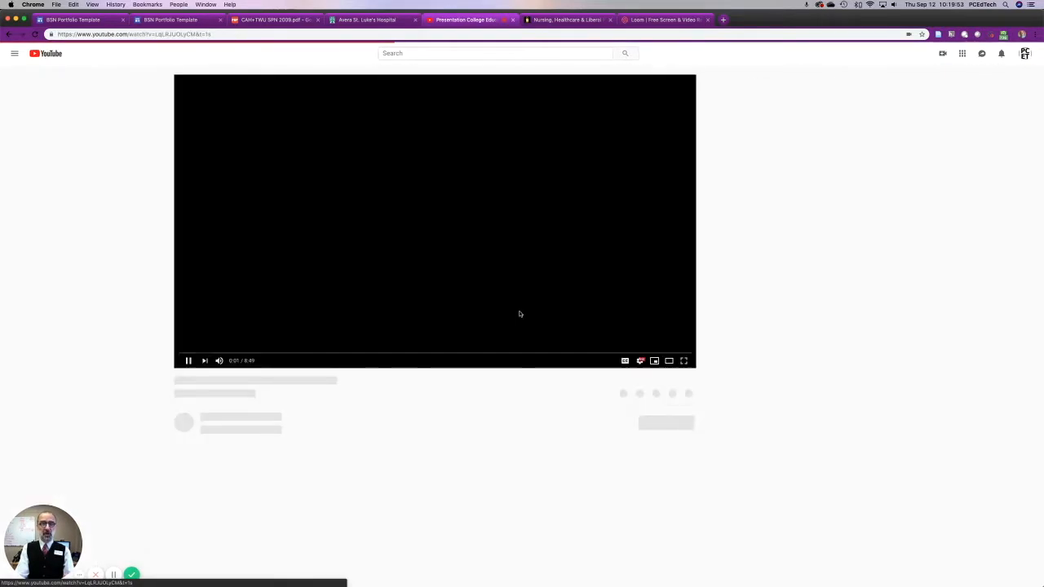
pyautogui.click(189, 361)
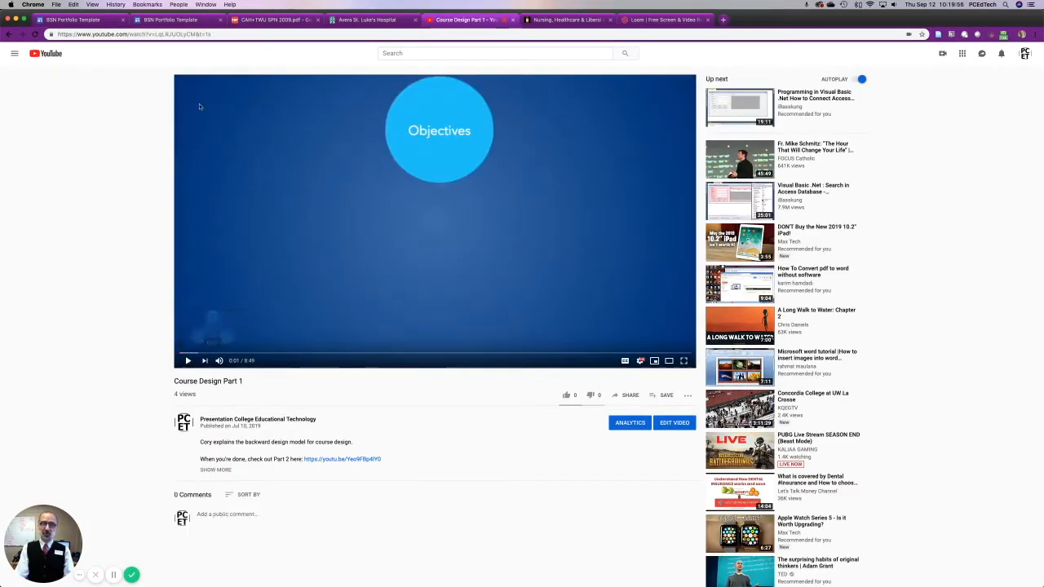
# Remove the "&t=1s" suffix from the video's web address and copy the shortened address.
pyautogui.click(211, 35)
pyautogui.press('BackSpace')
pyautogui.press('BackSpace')
pyautogui.press('BackSpace')
pyautogui.press('BackSpace')
pyautogui.press('BackSpace')
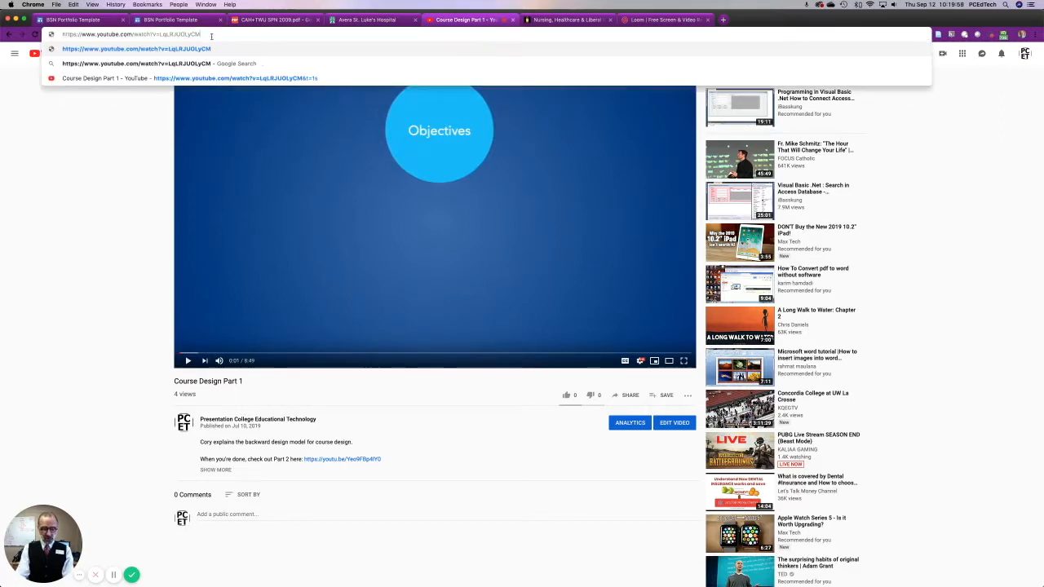
pyautogui.press('super+a')
pyautogui.press('super+c')
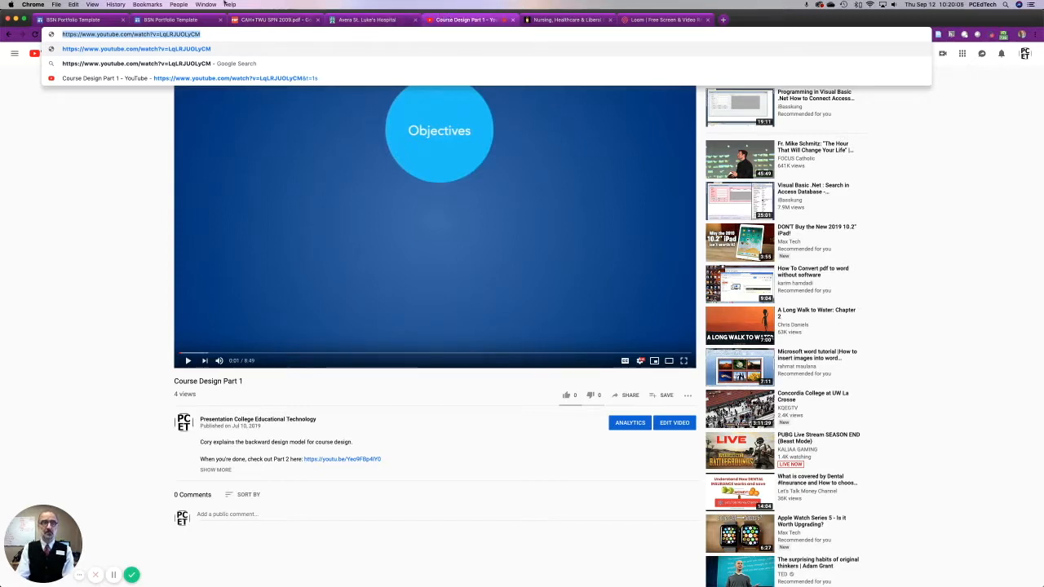
# Return to the site editor, search YouTube for the copied video address and insert the video "Course Design Part 1".
pyautogui.click(92, 22)
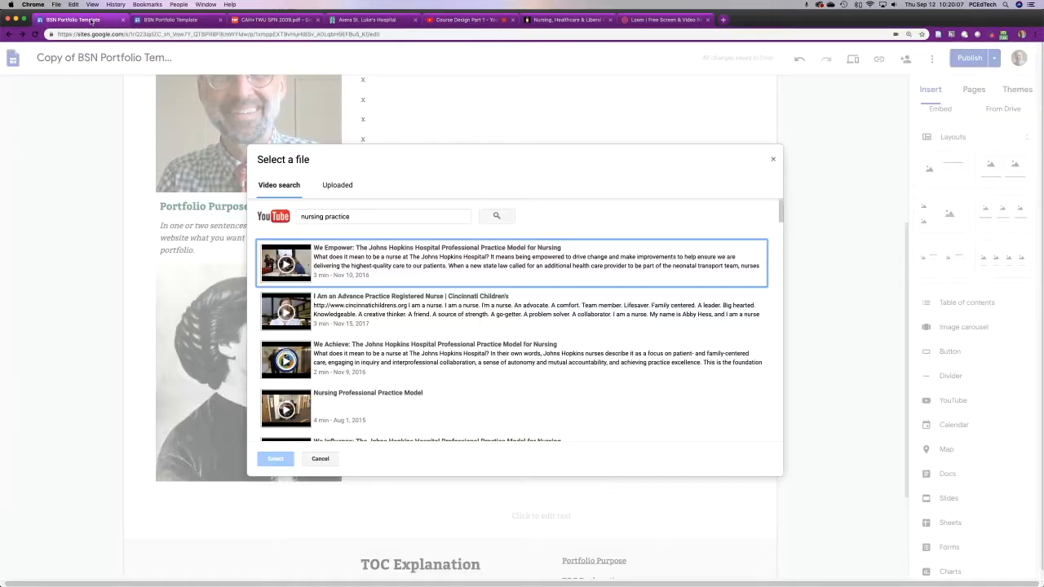
pyautogui.moveTo(350, 217); pyautogui.dragTo(292, 219)
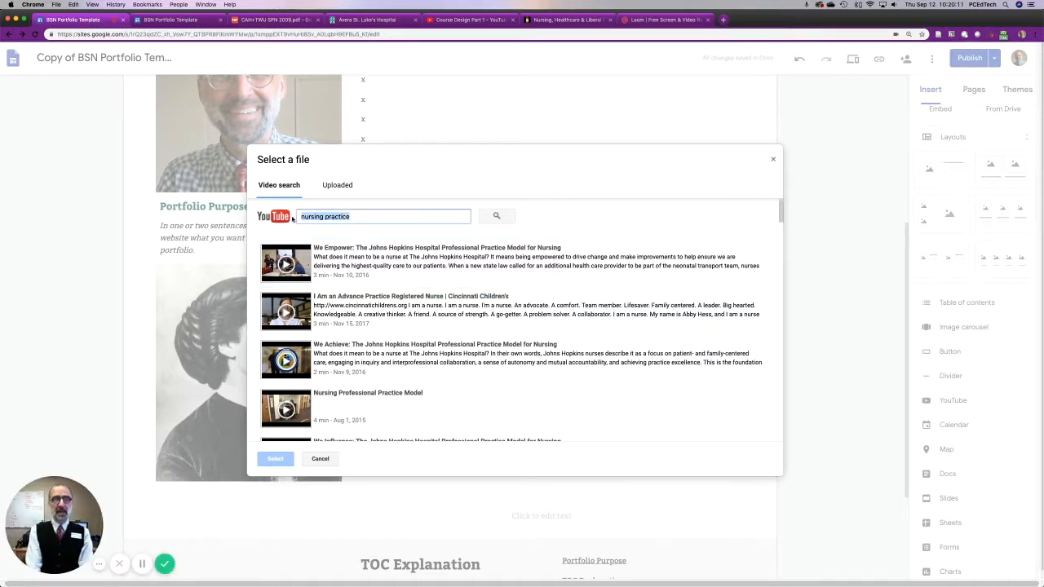
pyautogui.press('super+v')
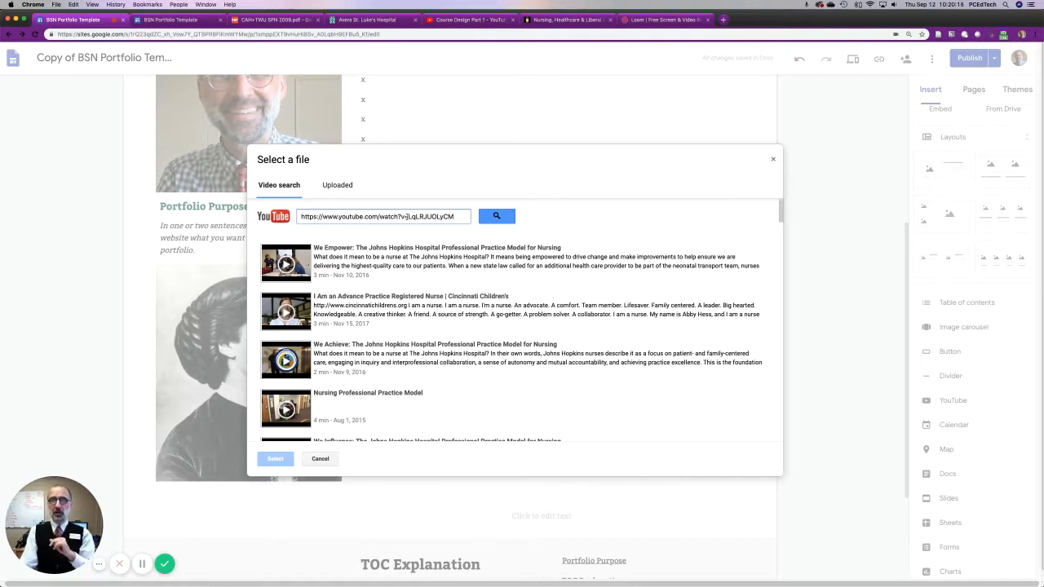
pyautogui.click(497, 216)
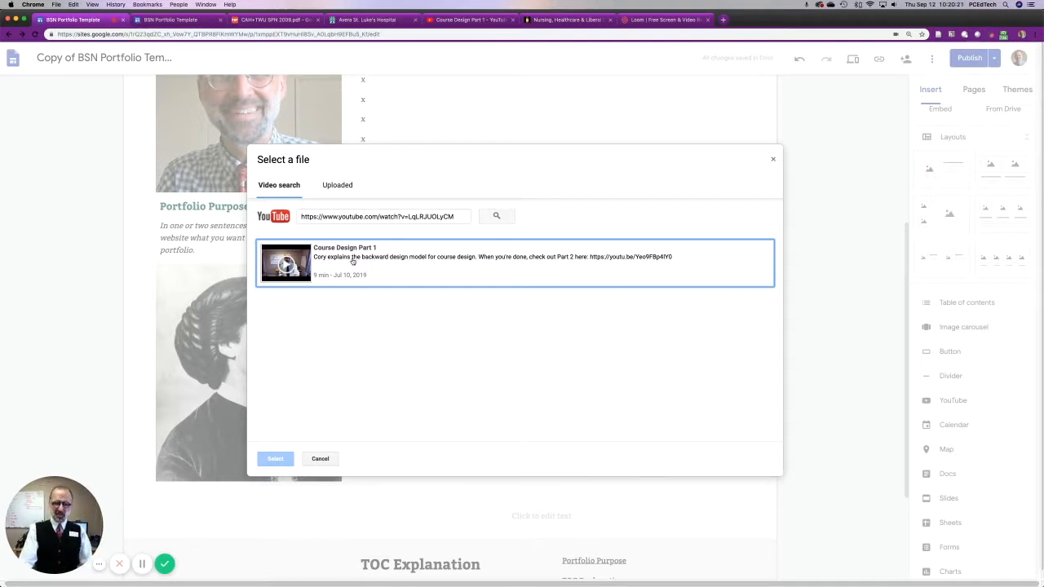
pyautogui.click(397, 262)
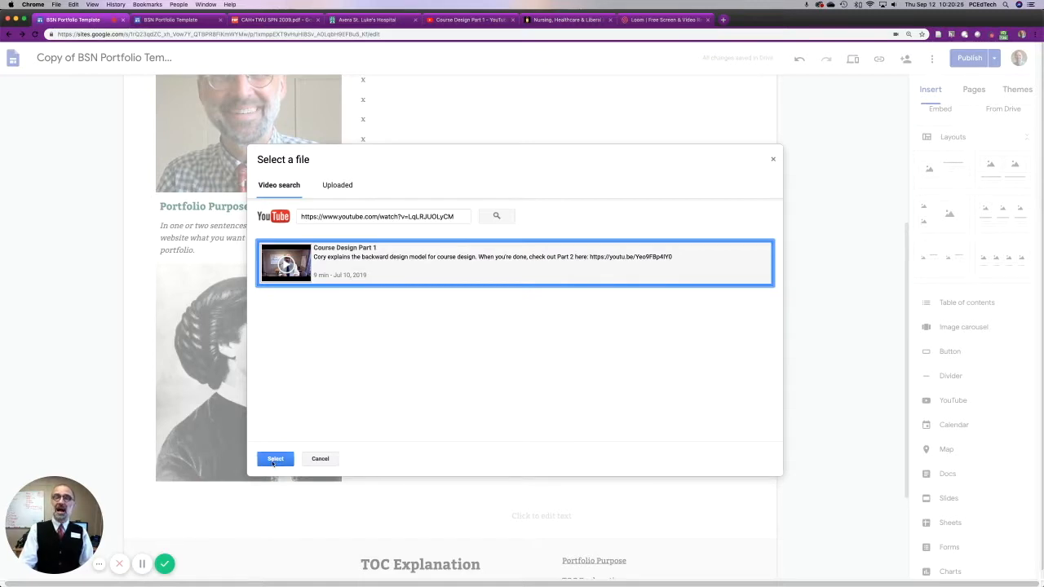
pyautogui.click(275, 459)
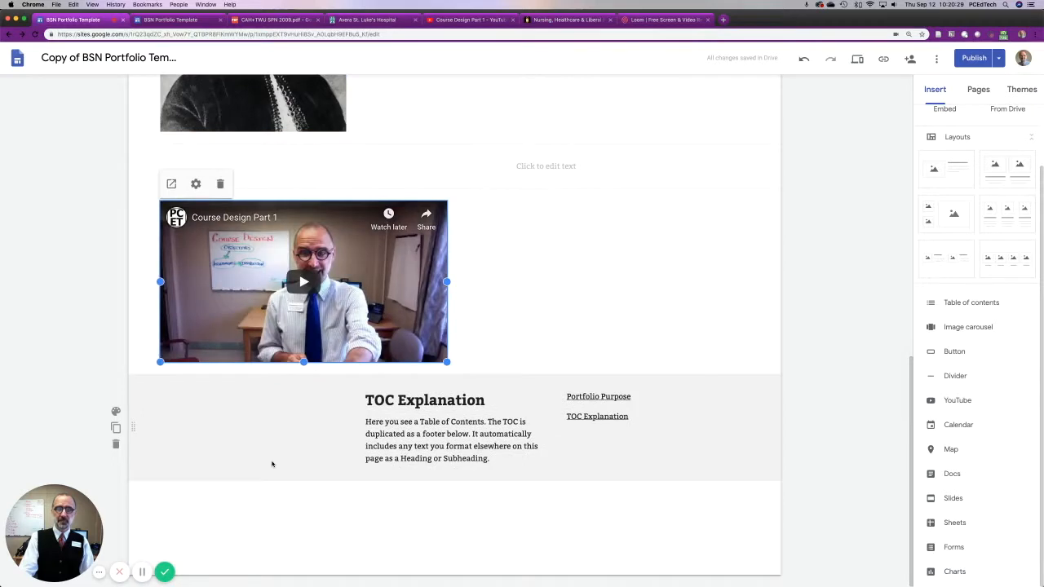
# Move the "Course Design Part 1" video into the text column, between the x lines and the embedded PDF.
pyautogui.scroll(5, 503, 294)
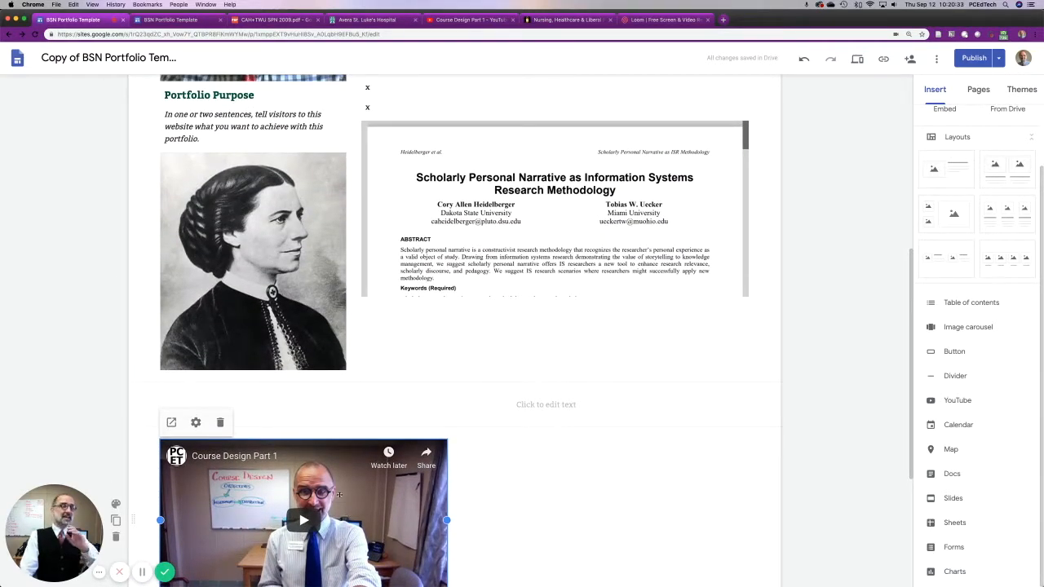
pyautogui.moveTo(335, 509); pyautogui.dragTo(381, 459)
pyautogui.scroll(-3, 381, 459)
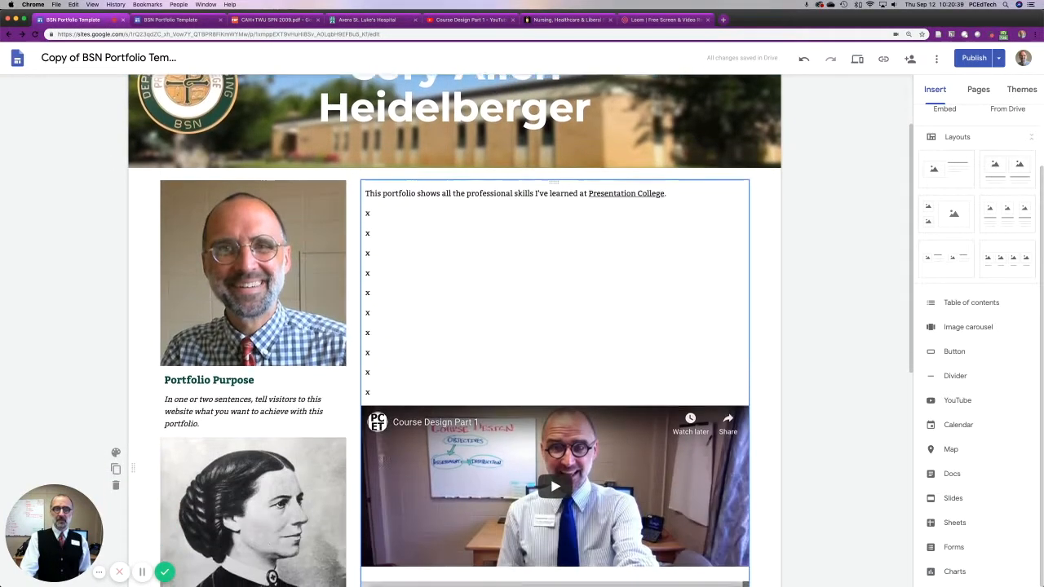
# Delete the surplus x lines above the video, leaving only two under the portfolio introduction.
pyautogui.click(436, 352)
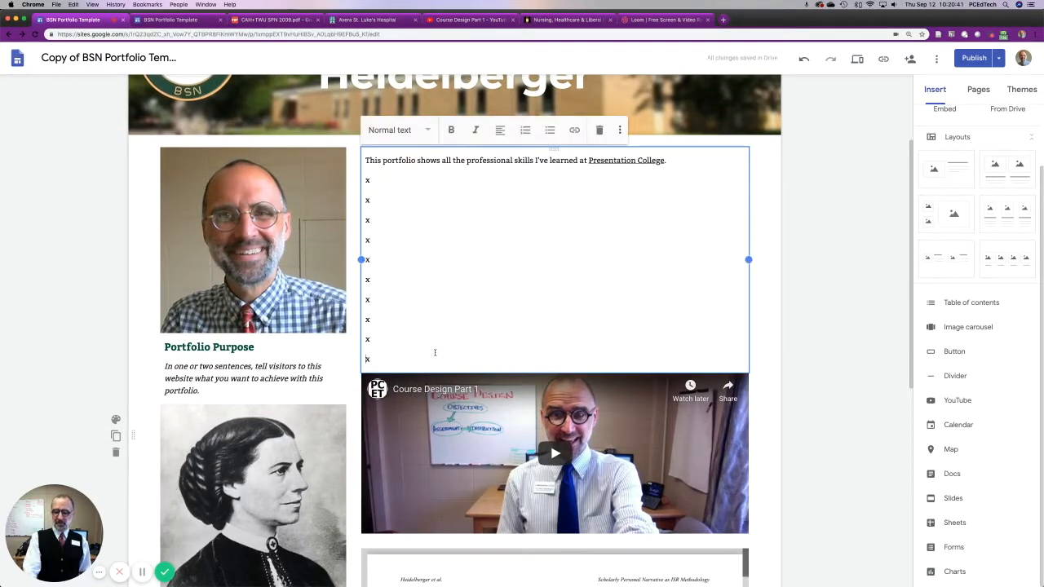
pyautogui.press('BackSpace')
pyautogui.press('BackSpace')
pyautogui.press('BackSpace')
pyautogui.press('BackSpace')
pyautogui.press('BackSpace')
pyautogui.press('BackSpace')
pyautogui.press('BackSpace')
pyautogui.press('BackSpace')
pyautogui.press('BackSpace')
pyautogui.press('BackSpace')
pyautogui.press('BackSpace')
pyautogui.press('BackSpace')
pyautogui.press('BackSpace')
pyautogui.press('BackSpace')
pyautogui.press('BackSpace')
pyautogui.press('BackSpace')
pyautogui.press('BackSpace')
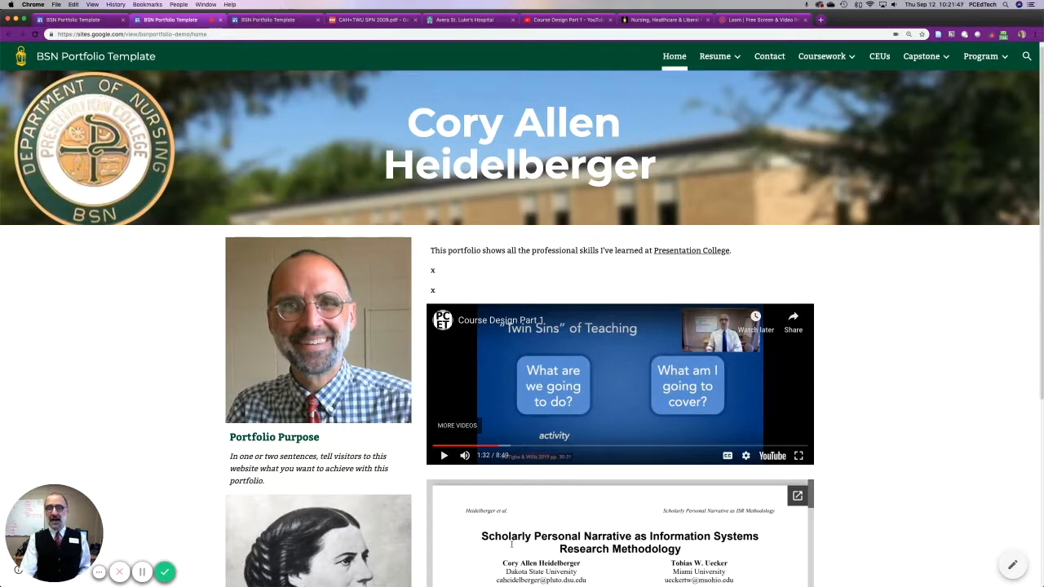
# Examine the embedded PDF on the published home page, then review the home page and its navigation in the site editor.
pyautogui.scroll(-3, 512, 543)
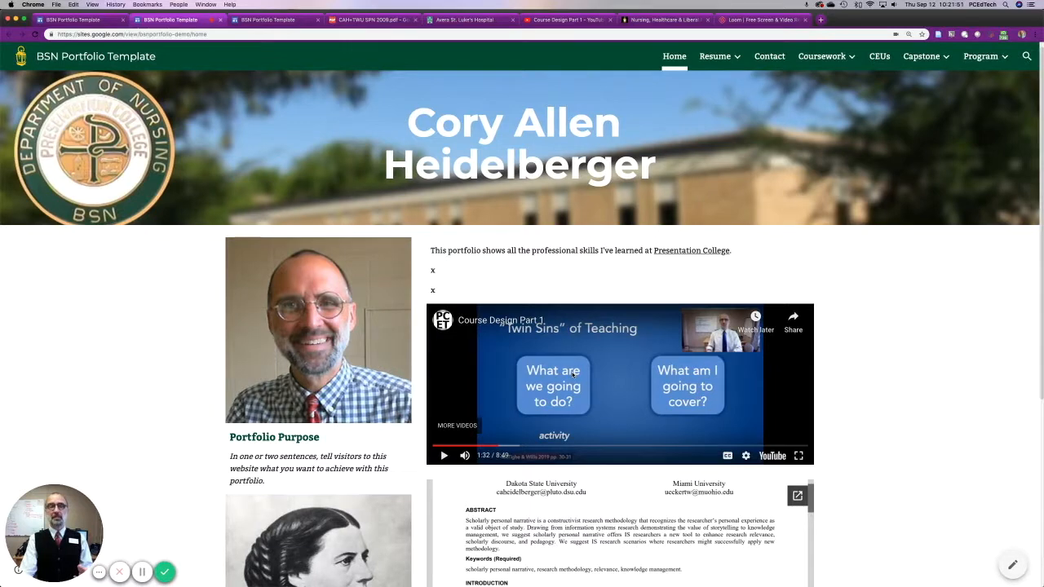
pyautogui.click(92, 25)
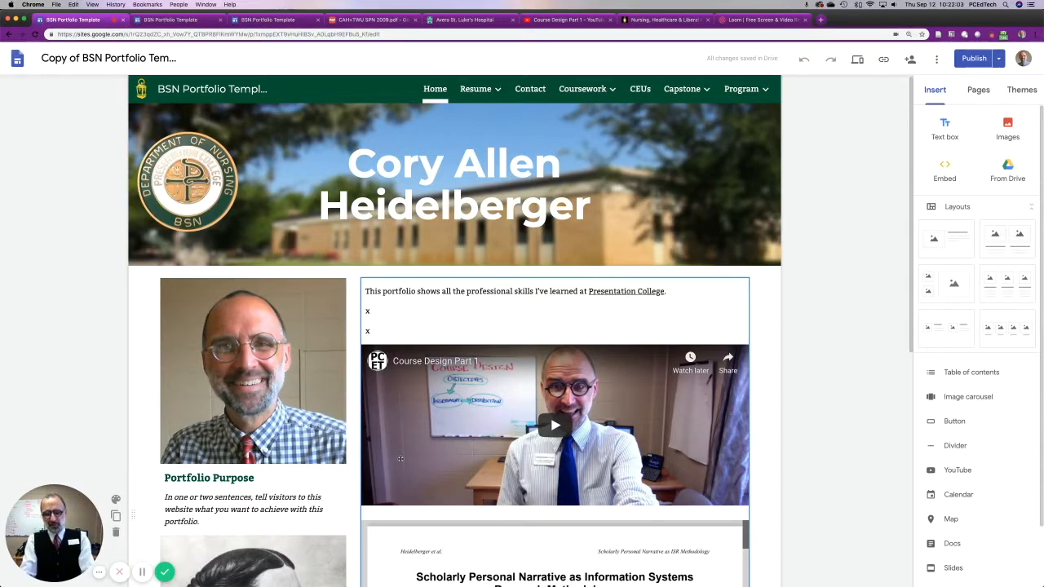
pyautogui.scroll(-2, 400, 458)
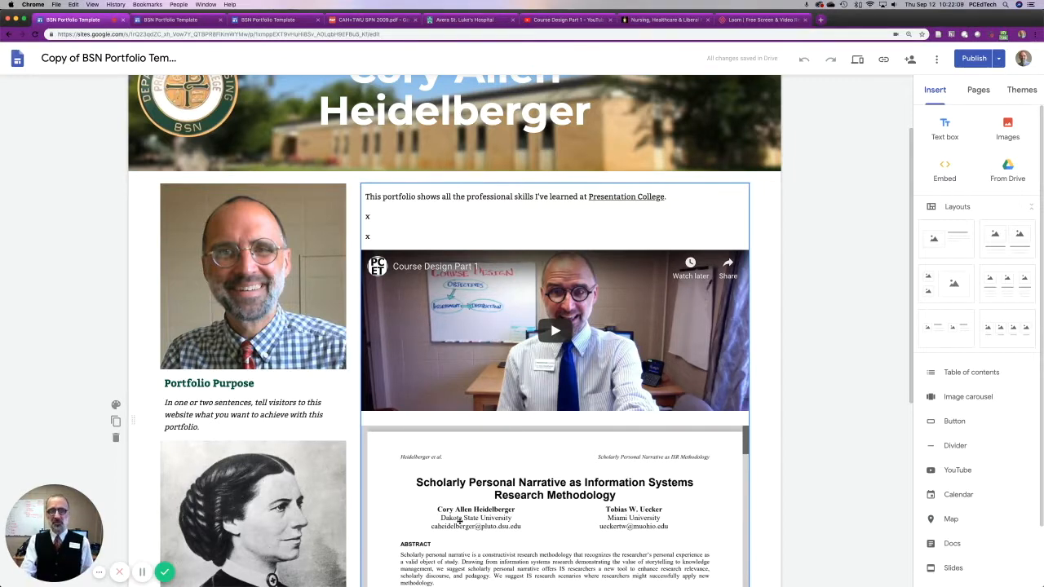
pyautogui.click(491, 495)
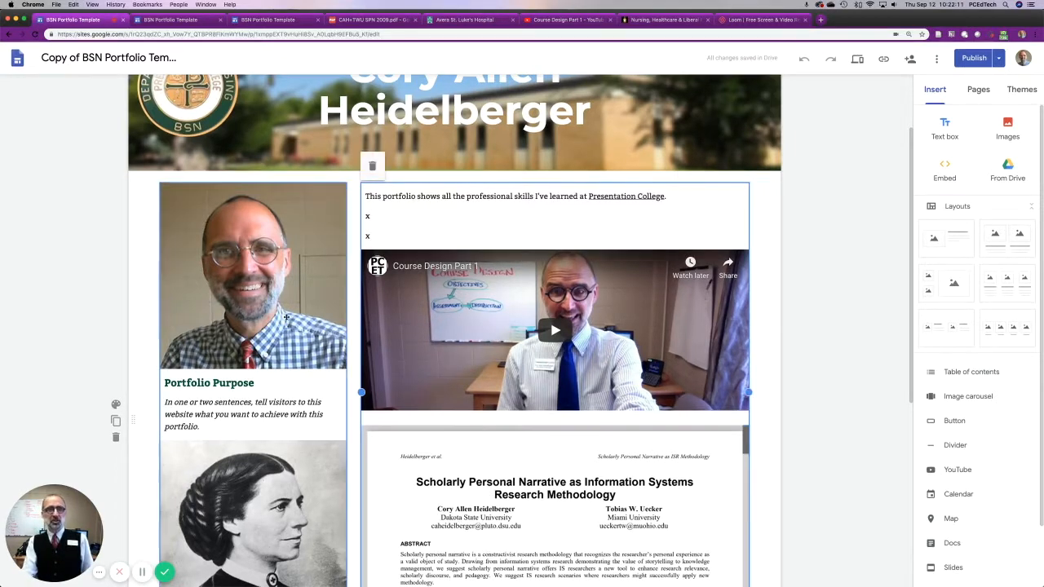
pyautogui.scroll(2, 408, 219)
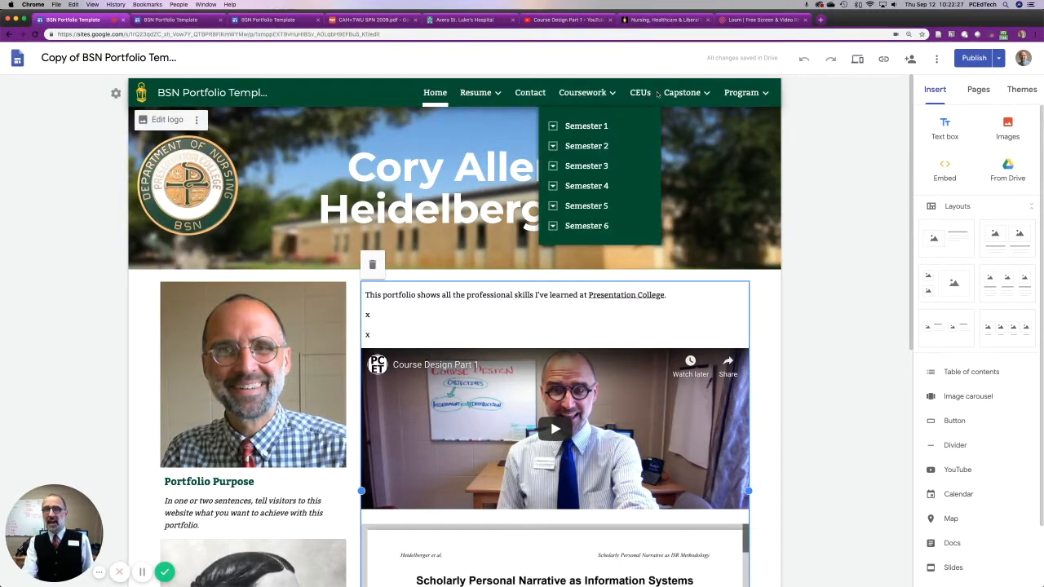
pyautogui.moveTo(707, 95)
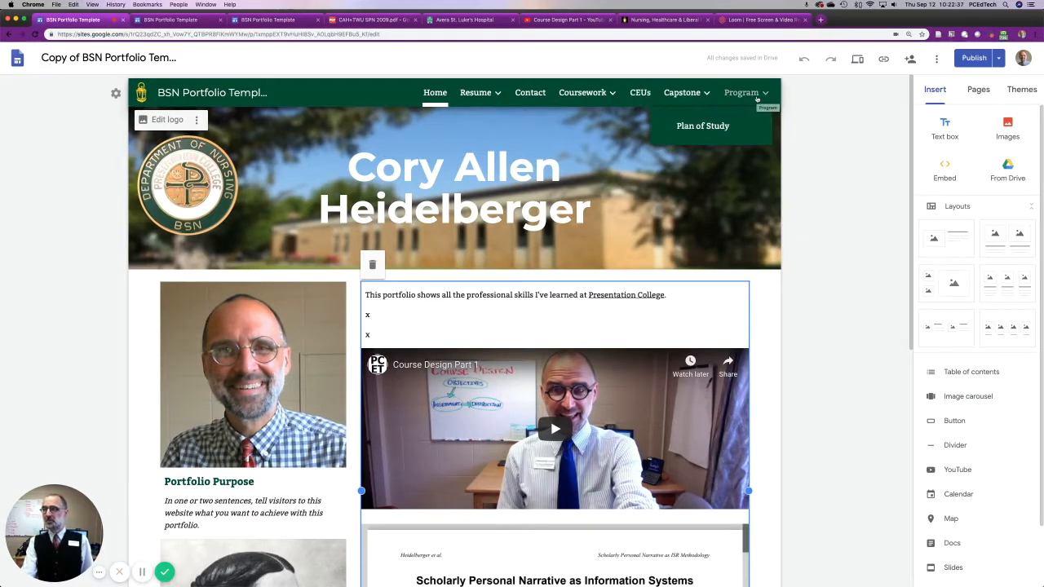
# Show the site's page list and expand Coursework and Semester 2.
pyautogui.click(976, 89)
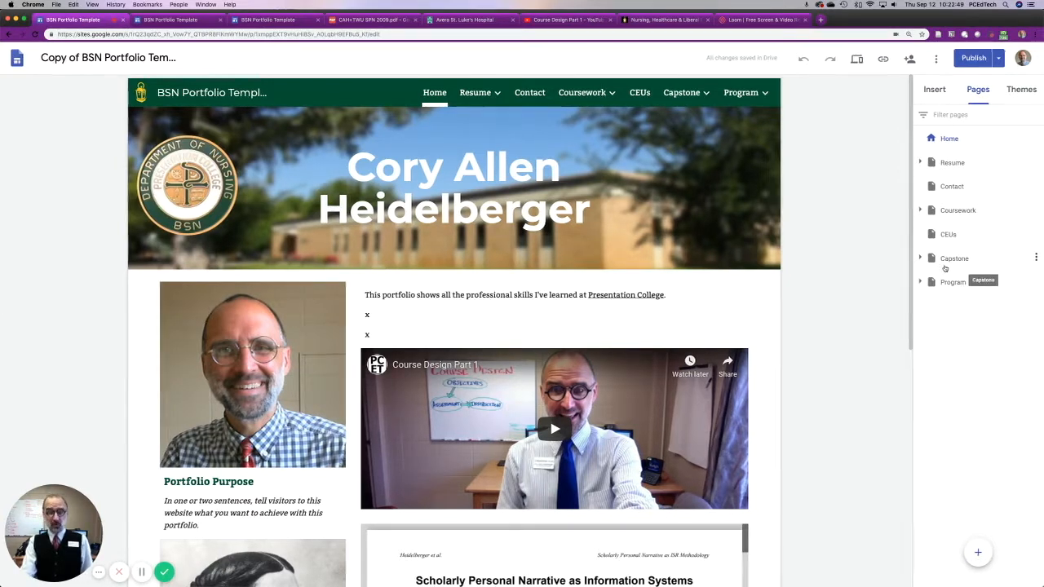
pyautogui.click(919, 210)
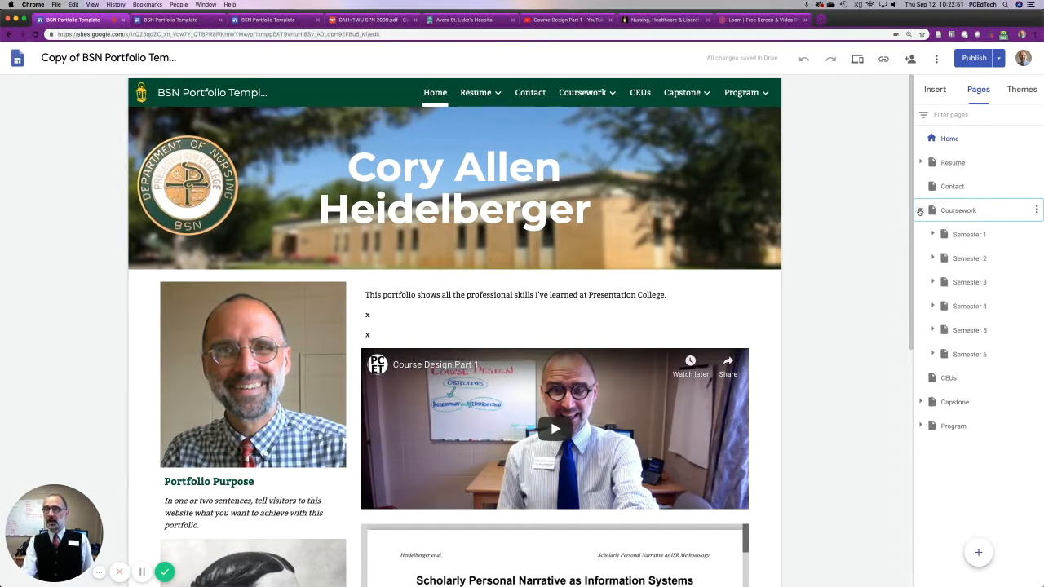
pyautogui.click(933, 259)
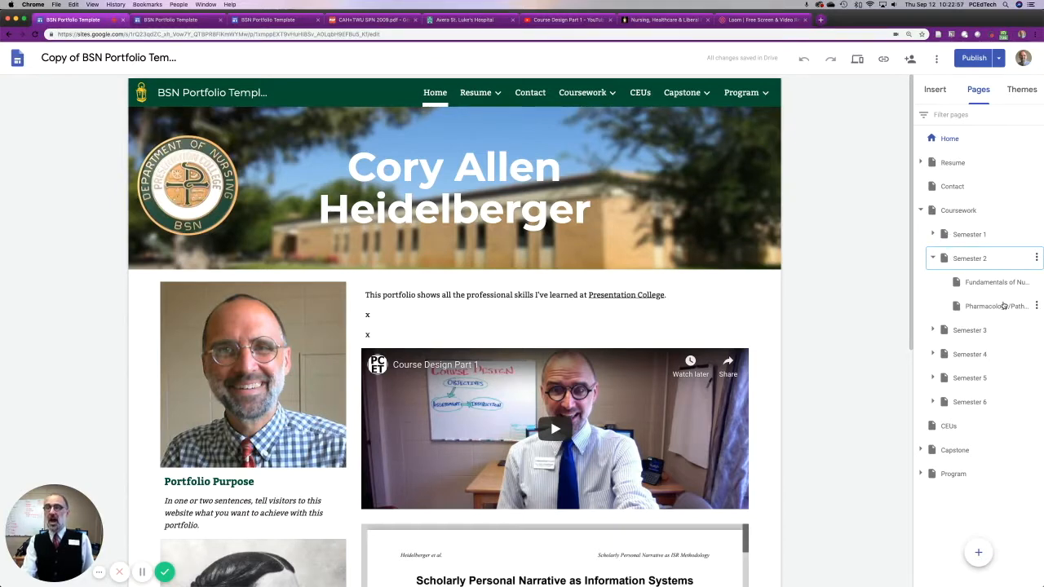
# Add a new subpage named "Clinical Videos" under Coursework.
pyautogui.moveTo(979, 553)
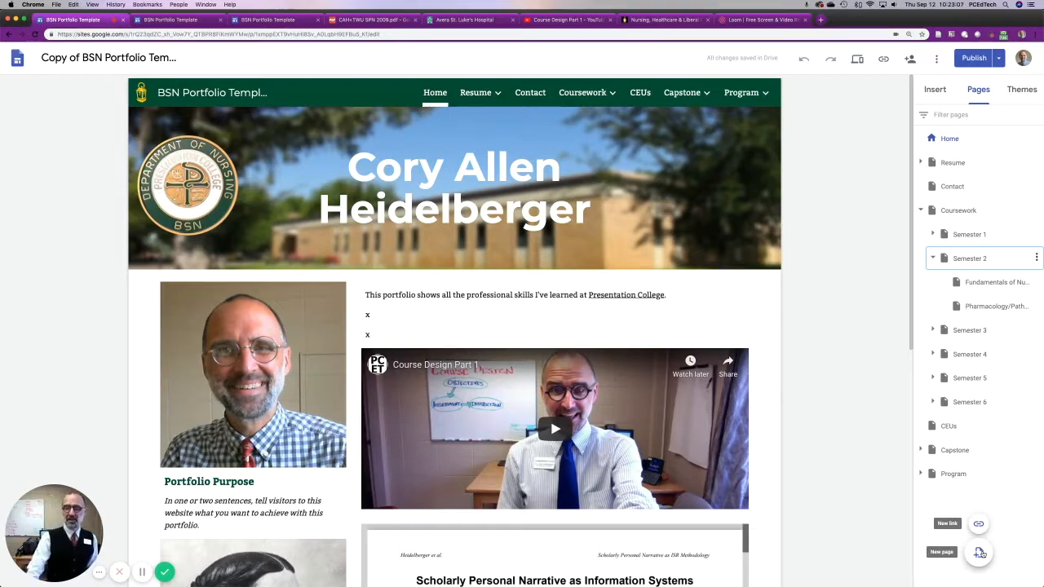
pyautogui.click(979, 554)
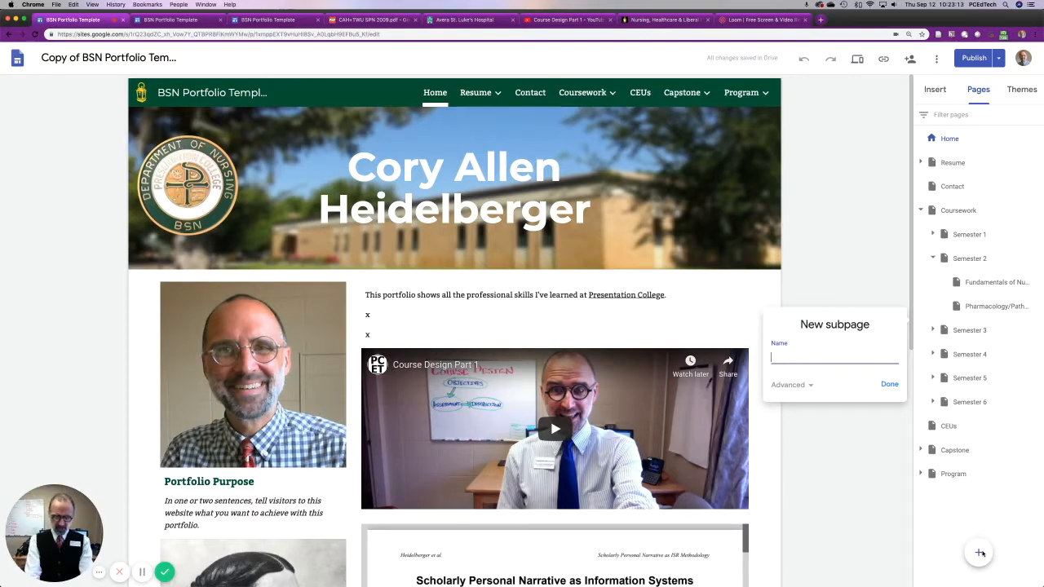
pyautogui.write('Clinical Videos')
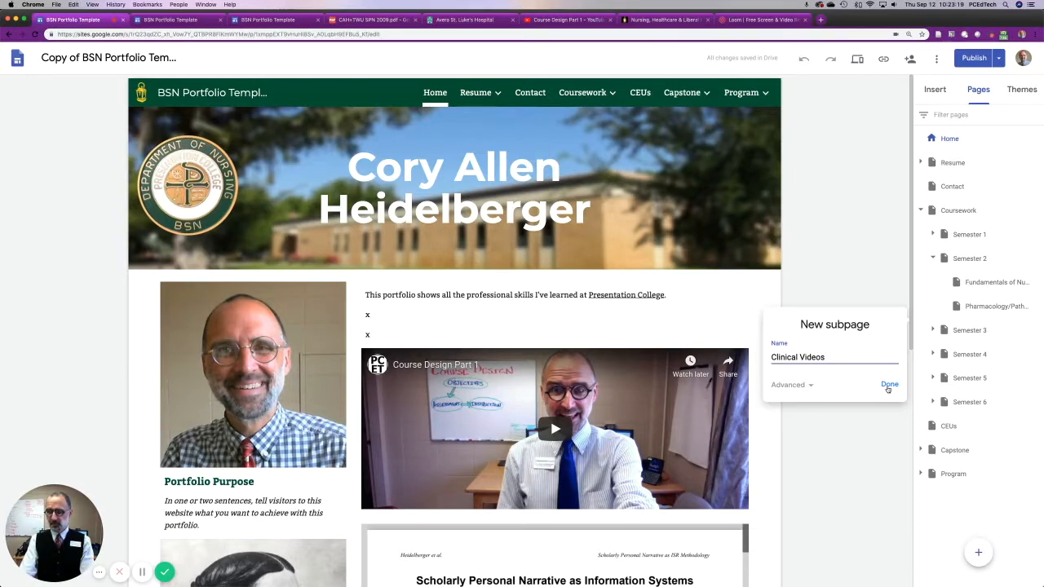
pyautogui.click(888, 387)
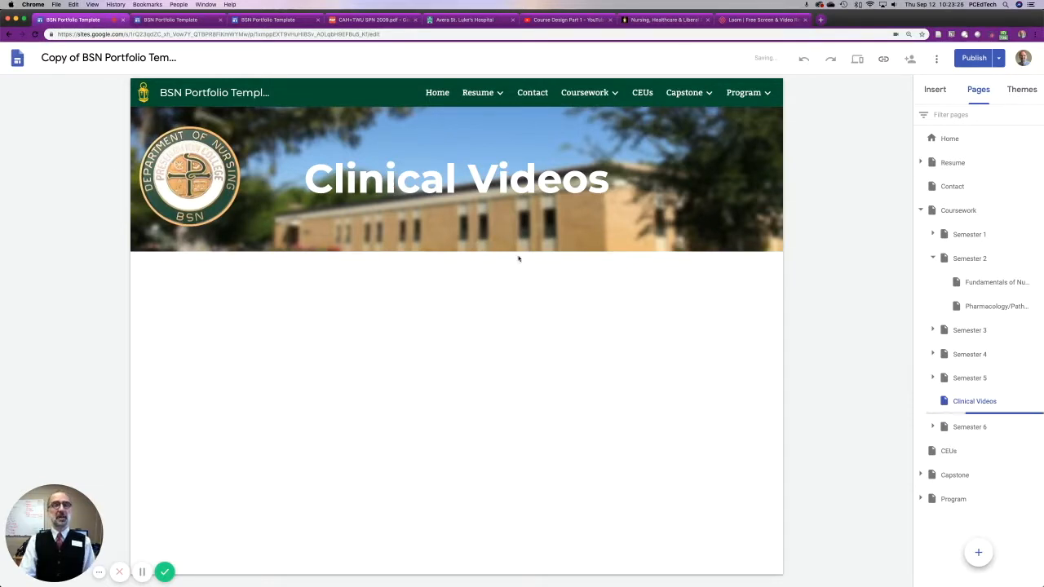
pyautogui.moveTo(479, 577)
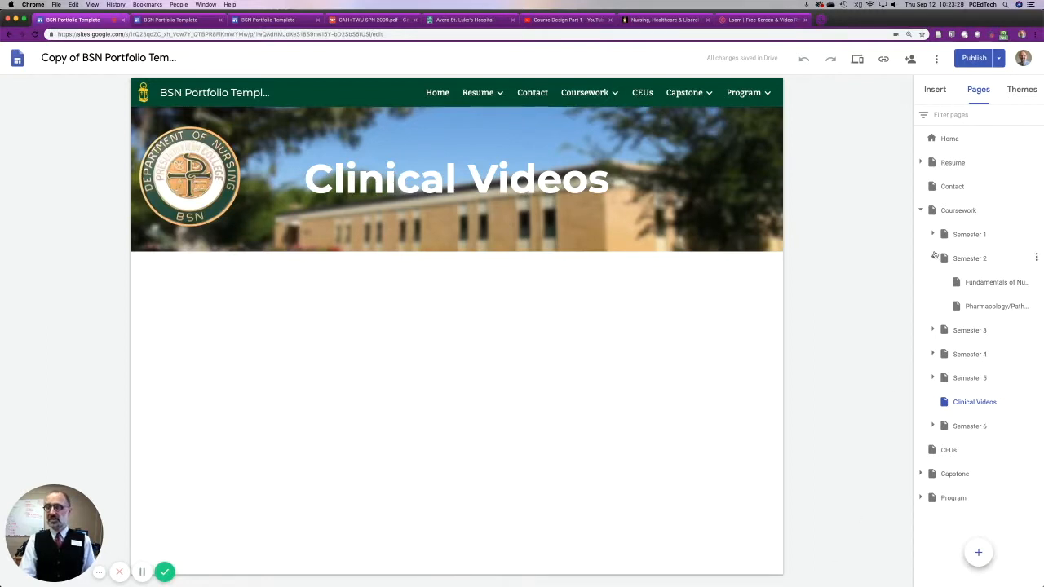
# Move the Clinical Videos page above Semester 1 within Coursework and check its place in the site navigation.
pyautogui.moveTo(979, 404); pyautogui.dragTo(977, 407)
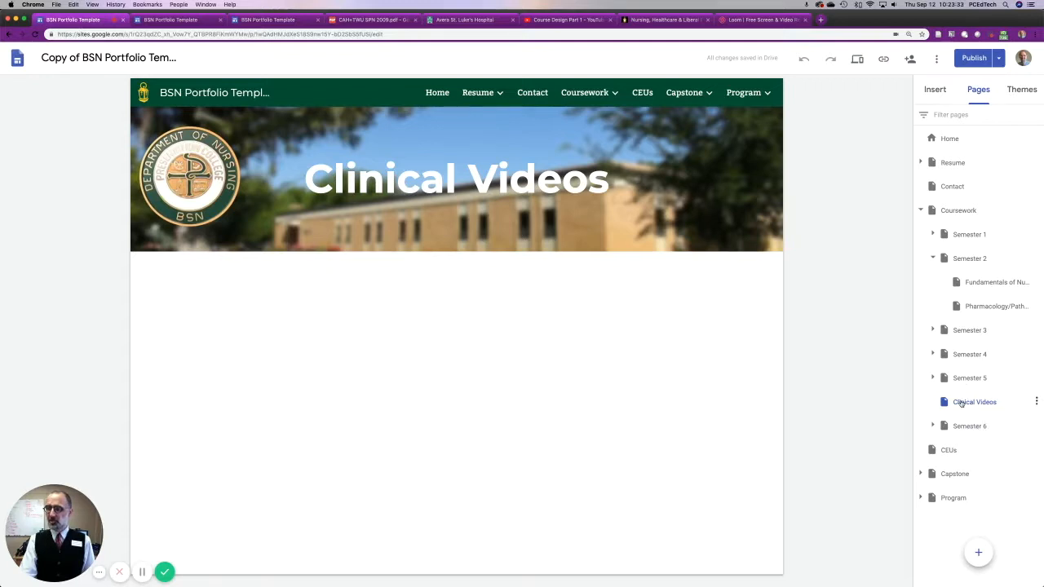
pyautogui.moveTo(960, 404); pyautogui.dragTo(961, 227)
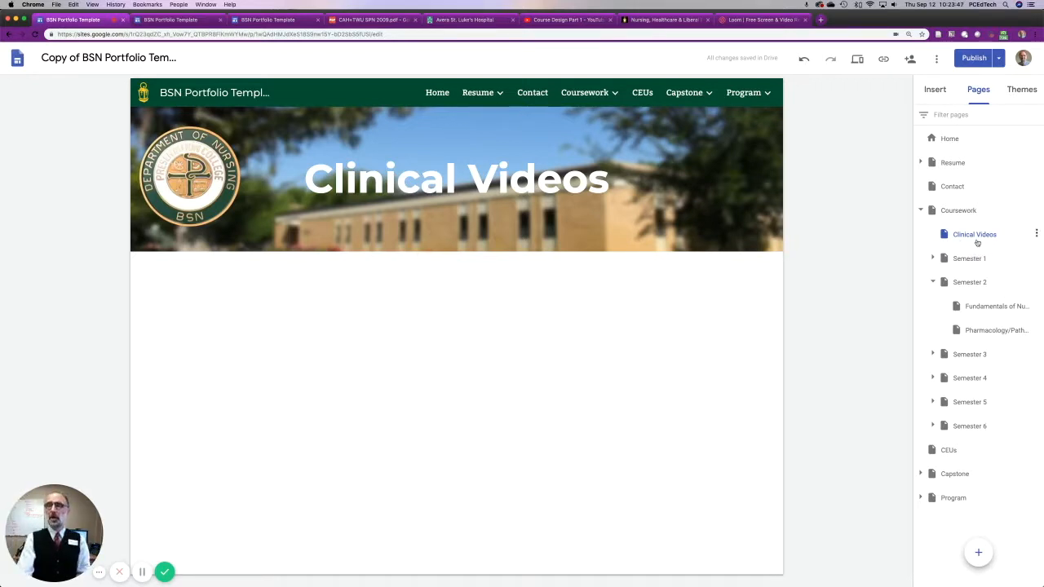
pyautogui.moveTo(975, 237)
pyautogui.mouseDown()
pyautogui.moveTo(970, 468)
pyautogui.moveTo(965, 248)
pyautogui.mouseUp()
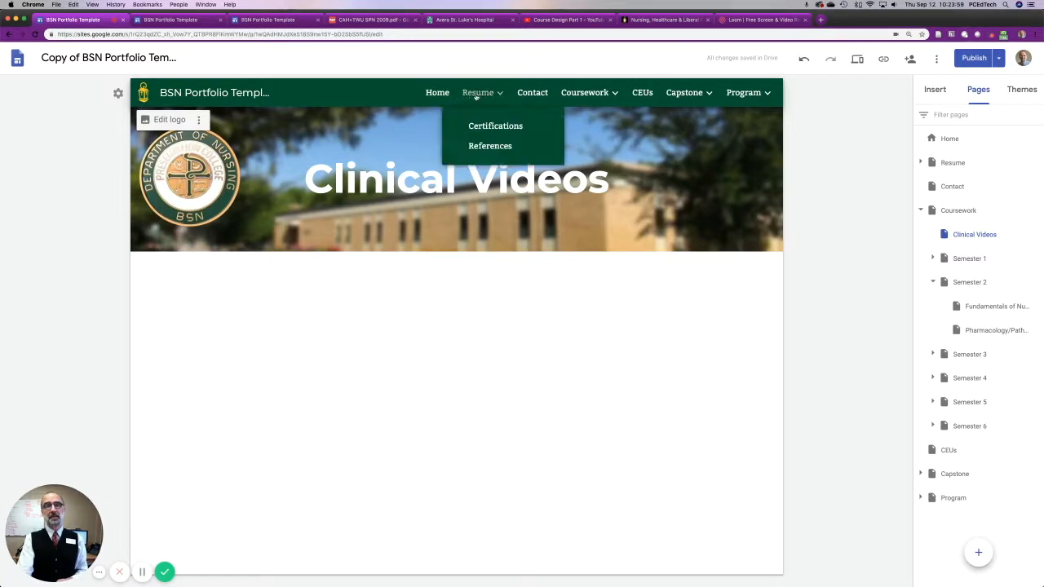
pyautogui.moveTo(584, 93)
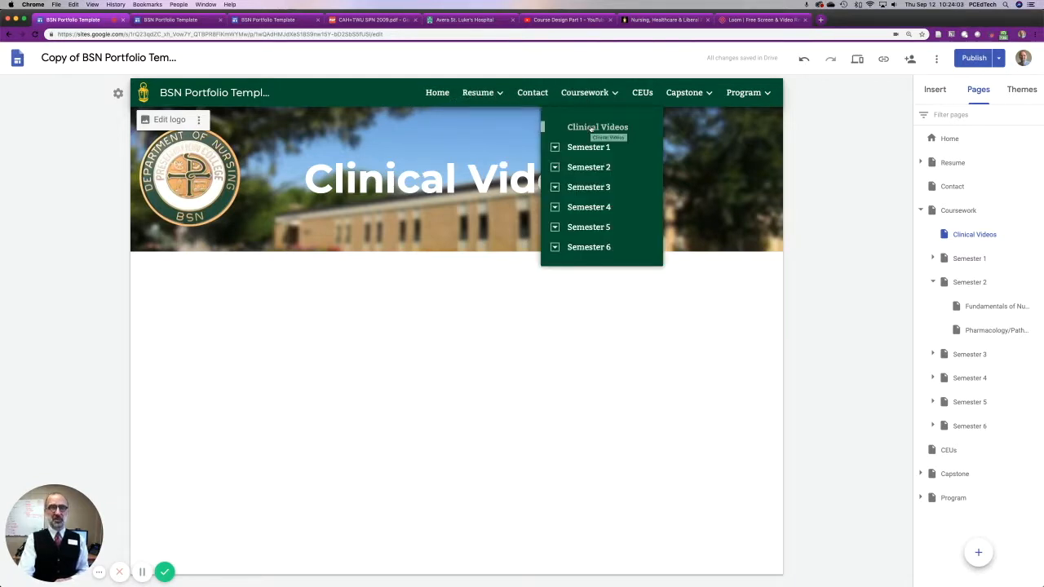
# Move the Clinical Videos page below Semester 6 and back to the first position under Coursework.
pyautogui.moveTo(941, 234); pyautogui.dragTo(962, 402)
pyautogui.click(965, 428)
pyautogui.moveTo(615, 84)
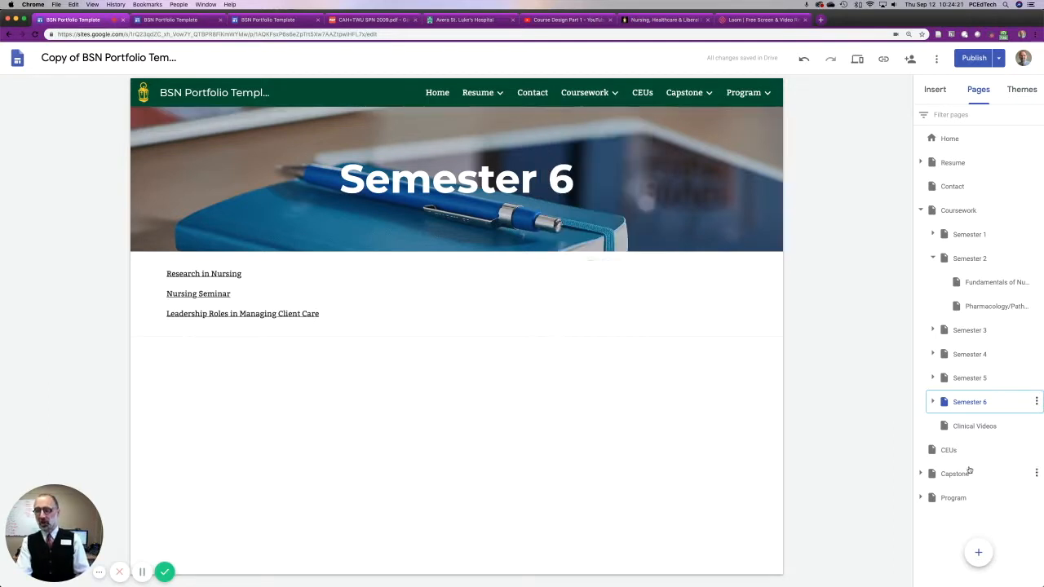
pyautogui.click(978, 431)
pyautogui.moveTo(973, 432); pyautogui.dragTo(969, 231)
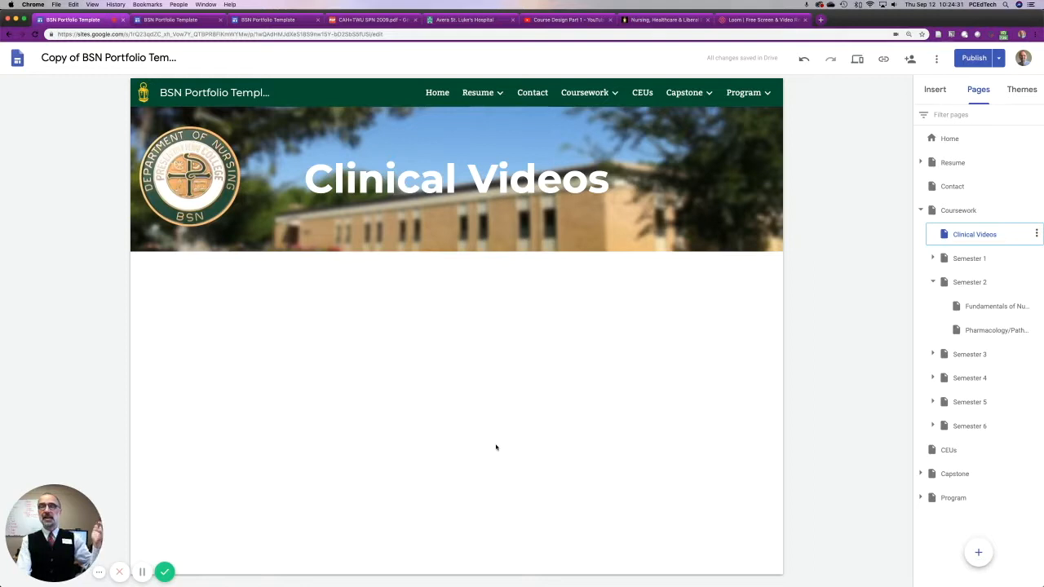
# Insert an image on the Clinical Videos page from a web image search for "skeleton", choosing the leaping skeleton with raised arms.
pyautogui.doubleClick(198, 328)
pyautogui.click(199, 293)
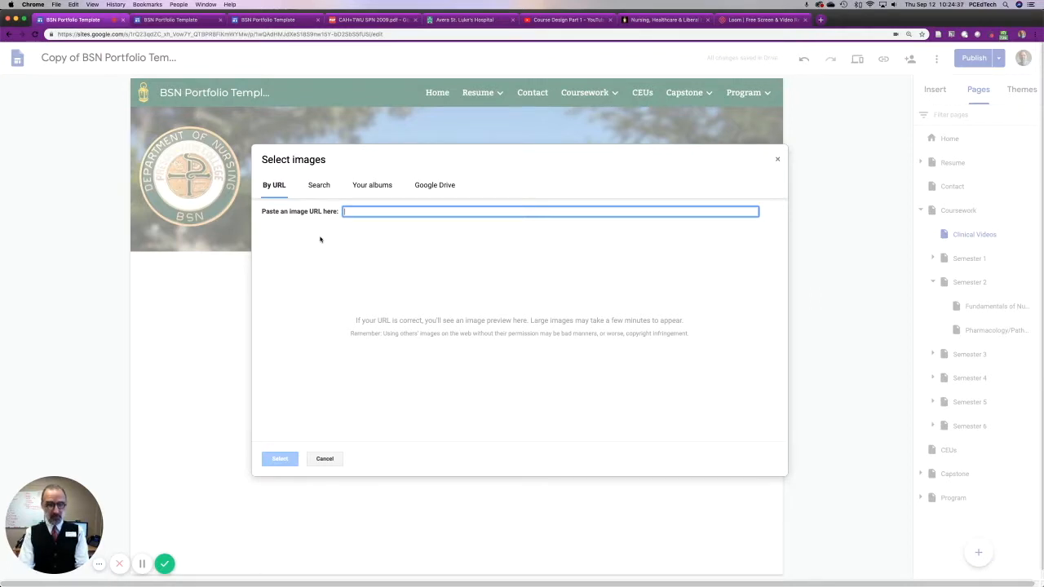
pyautogui.click(320, 185)
pyautogui.write('skeleton')
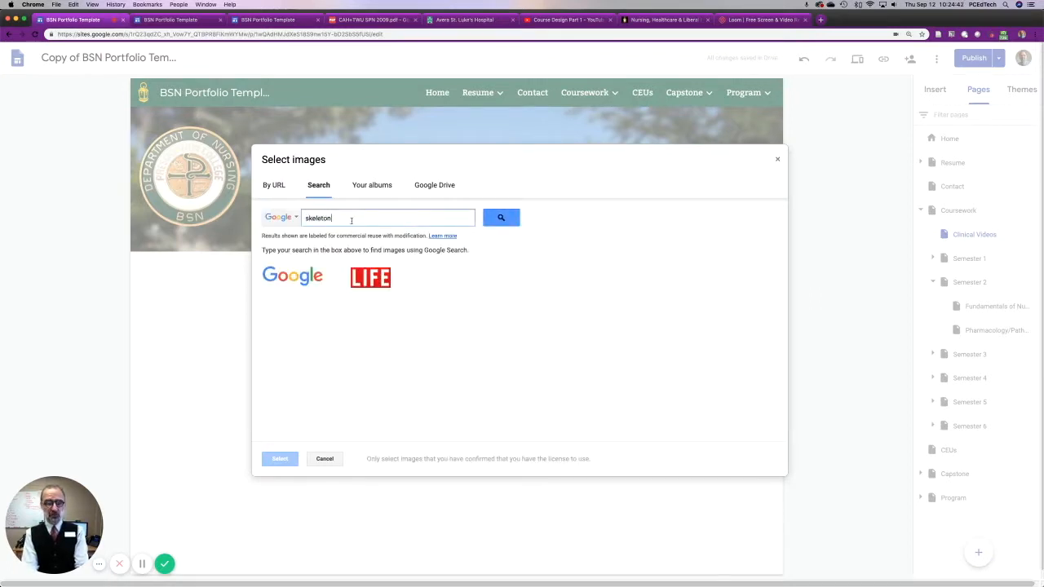
pyautogui.press('Return')
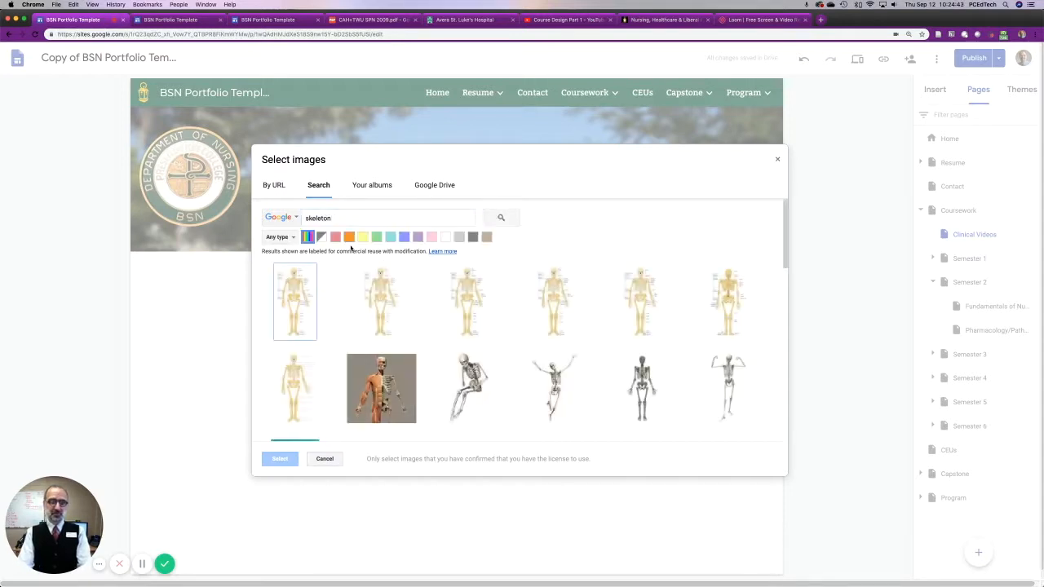
pyautogui.doubleClick(559, 397)
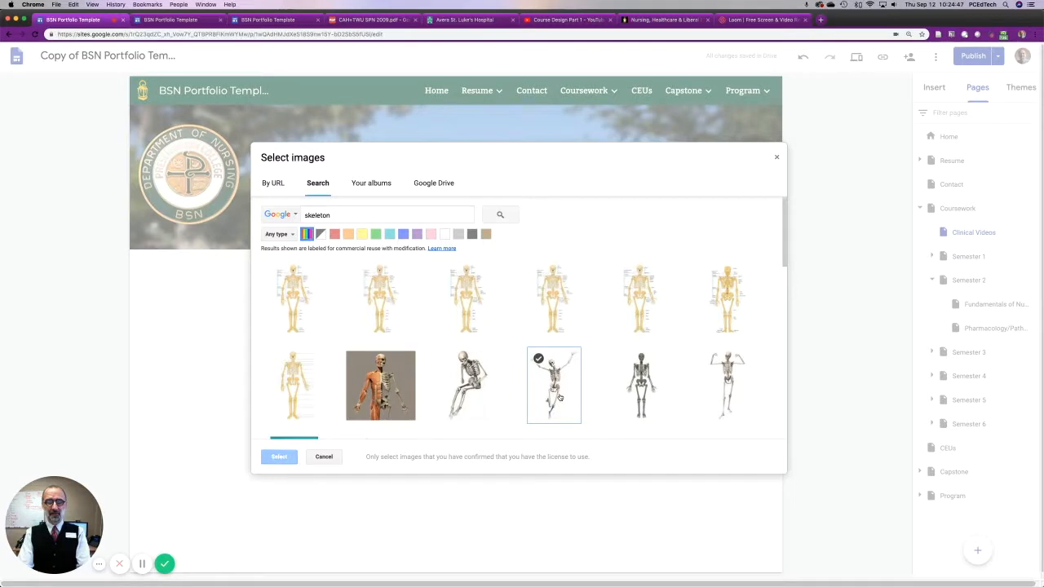
pyautogui.click(389, 304)
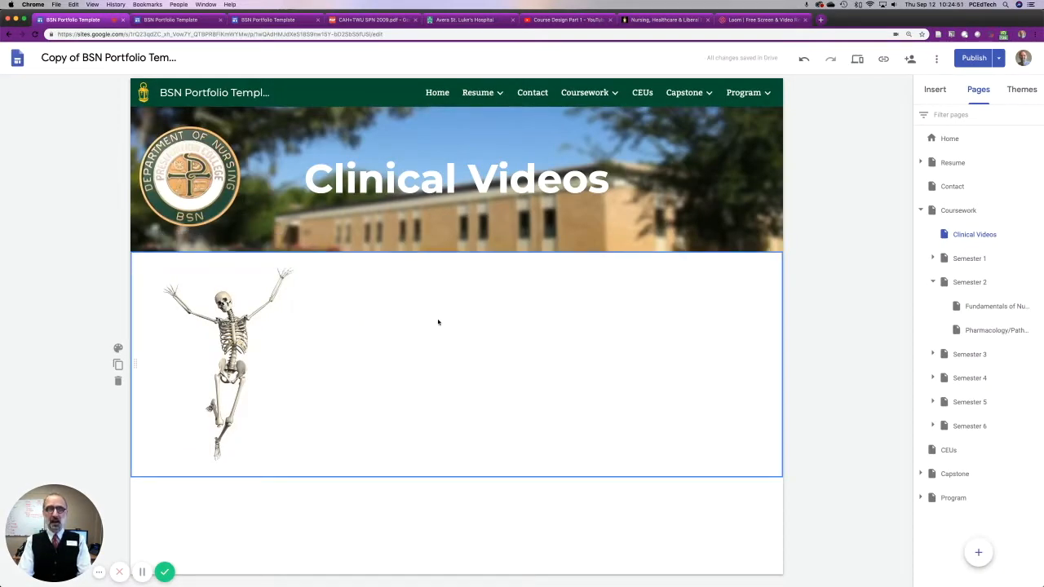
# Add a text box beside the skeleton reading "These videos show the work I did in clinicals at Avera St. Luke's in Aberdeen, South Dakota.".
pyautogui.doubleClick(402, 292)
pyautogui.click(403, 293)
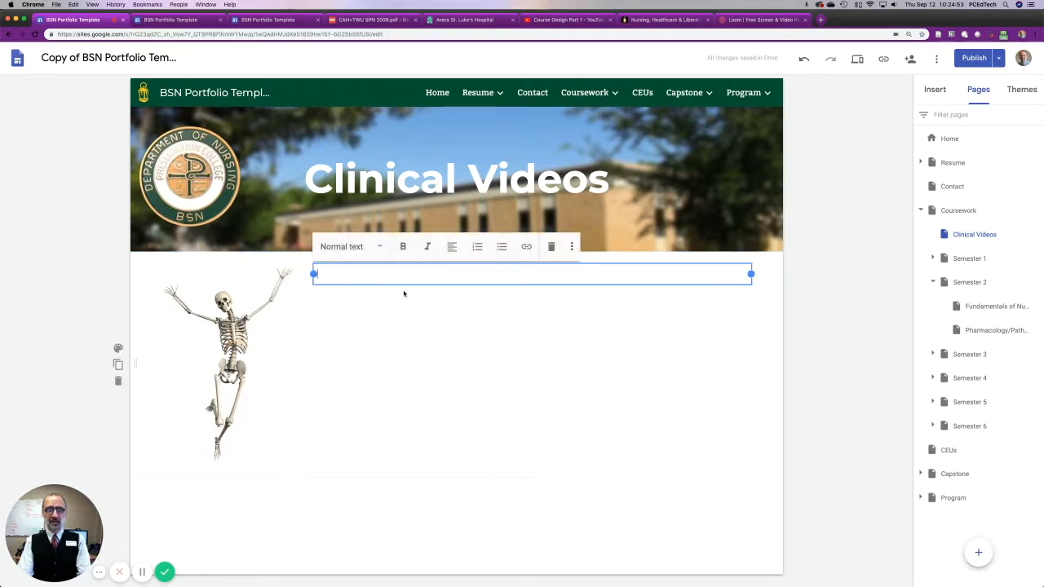
pyautogui.write('These vi')
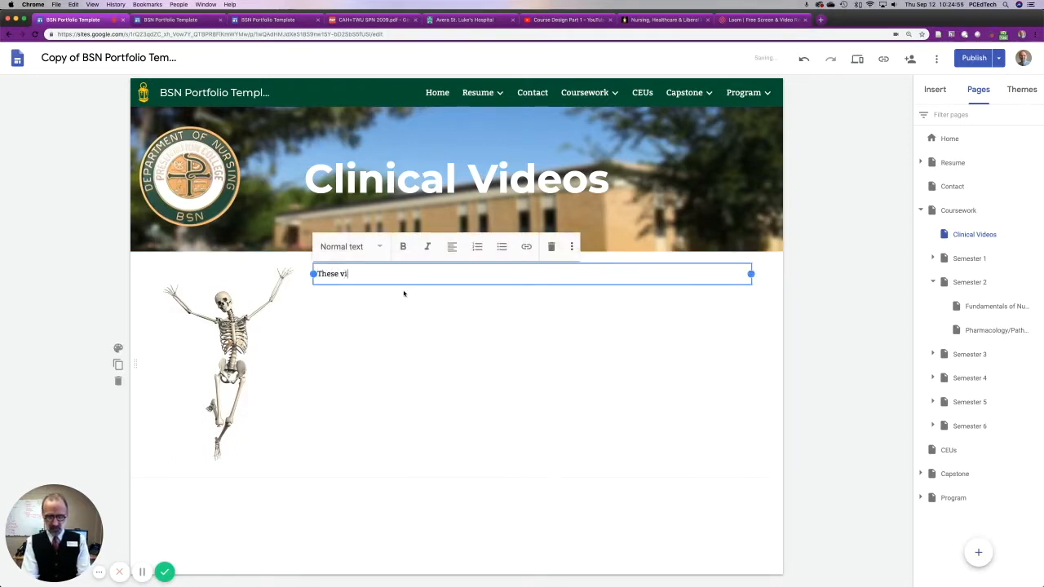
pyautogui.write('deos show the work I did in clincials at Avera St. Luke')
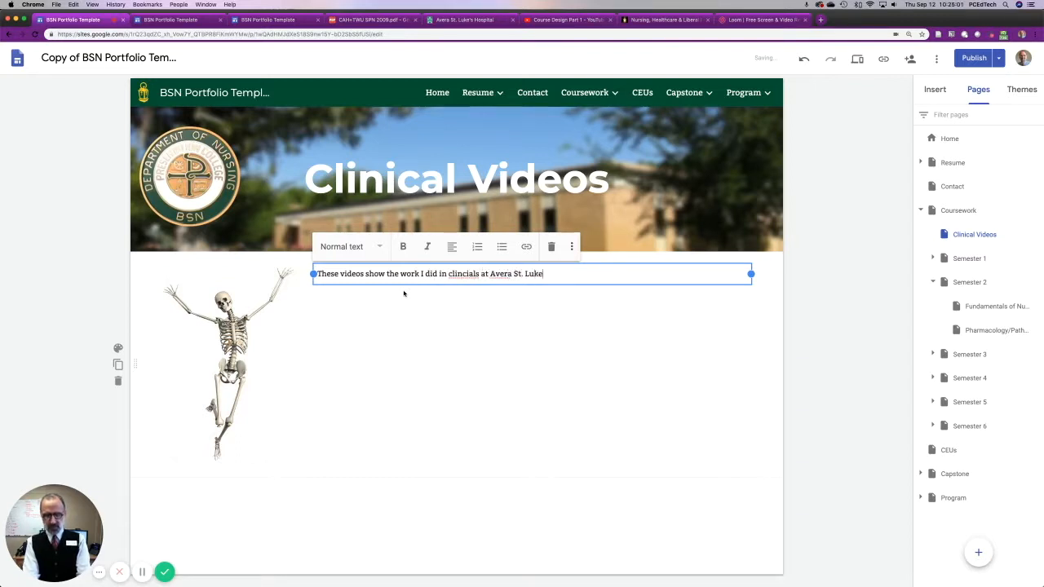
pyautogui.write("'s in ABer")
pyautogui.press('BackSpace')
pyautogui.press('BackSpace')
pyautogui.write('berdeen')
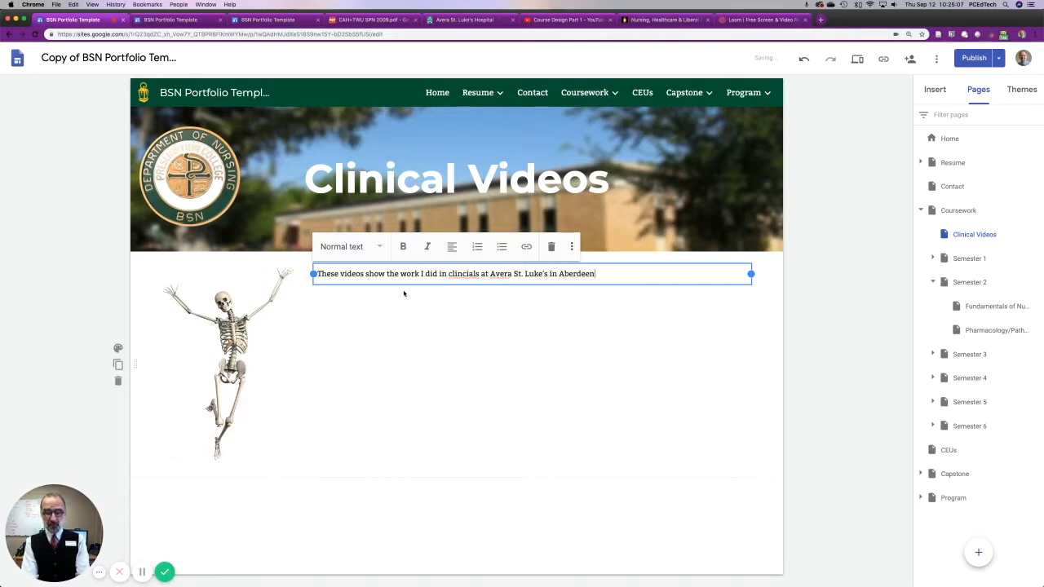
pyautogui.write(', South Dakota.')
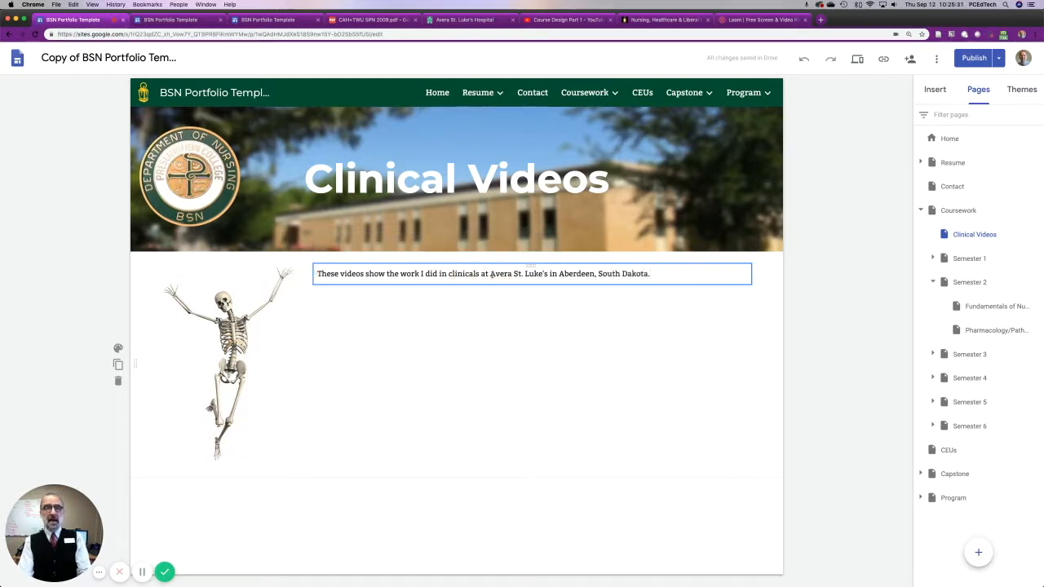
pyautogui.moveTo(490, 273); pyautogui.dragTo(550, 275)
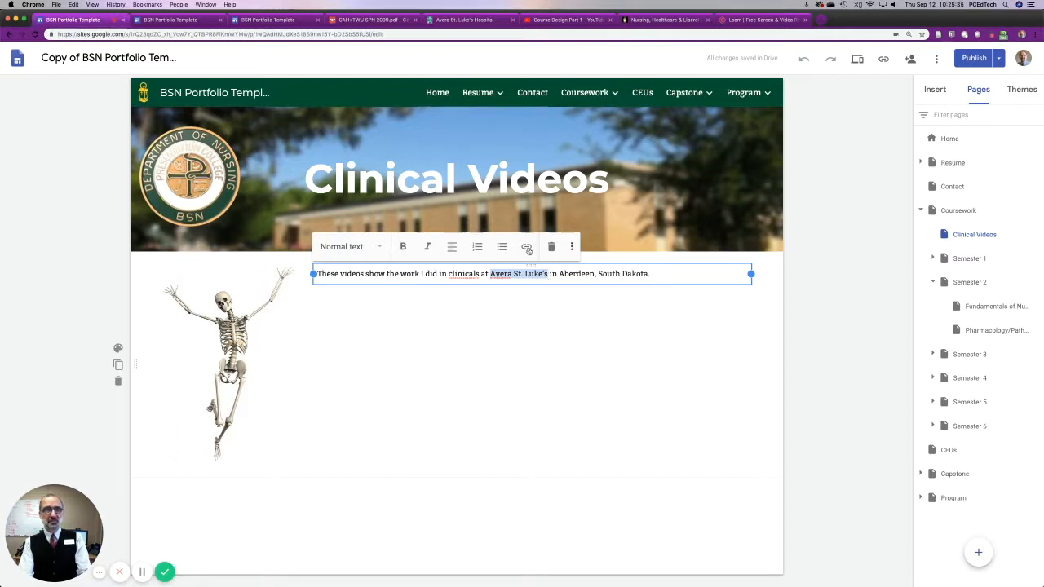
pyautogui.click(527, 247)
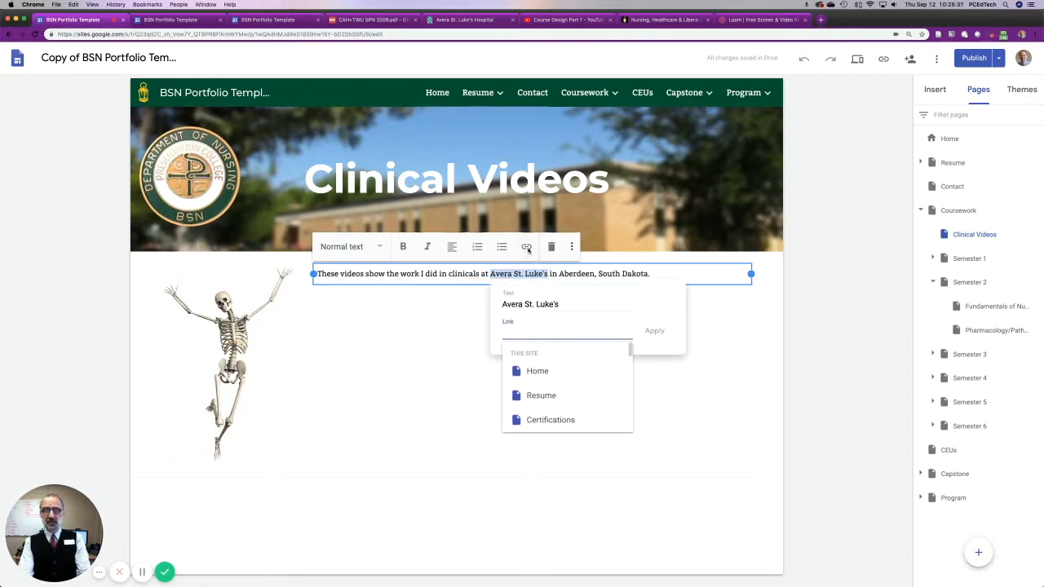
pyautogui.click(461, 20)
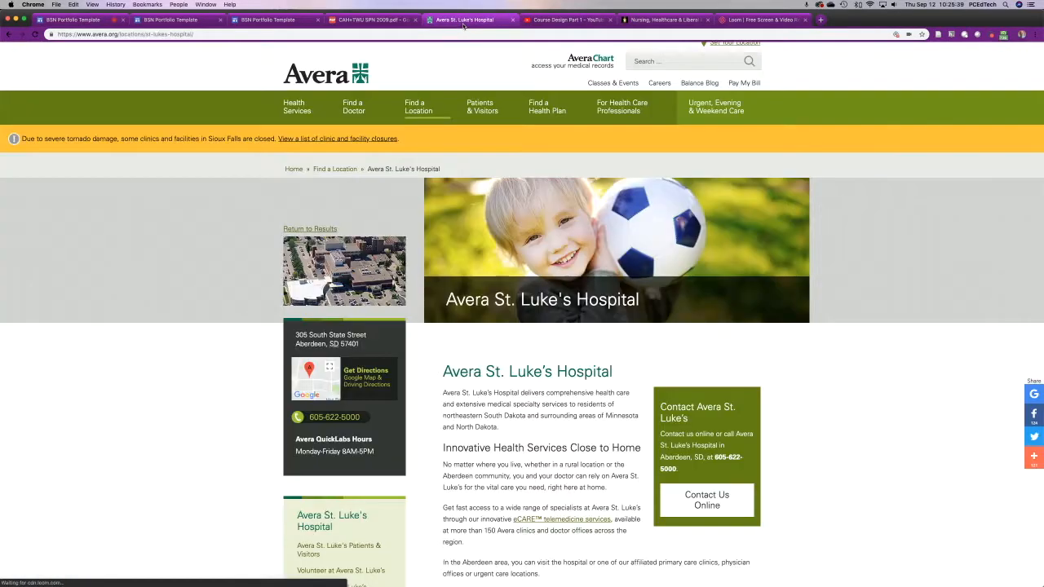
pyautogui.click(451, 33)
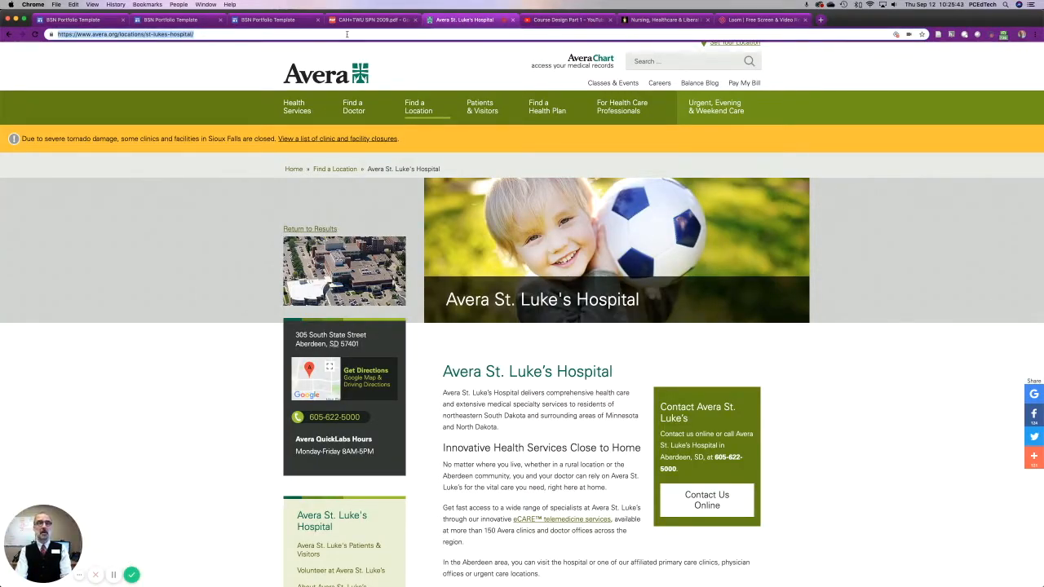
pyautogui.click(68, 19)
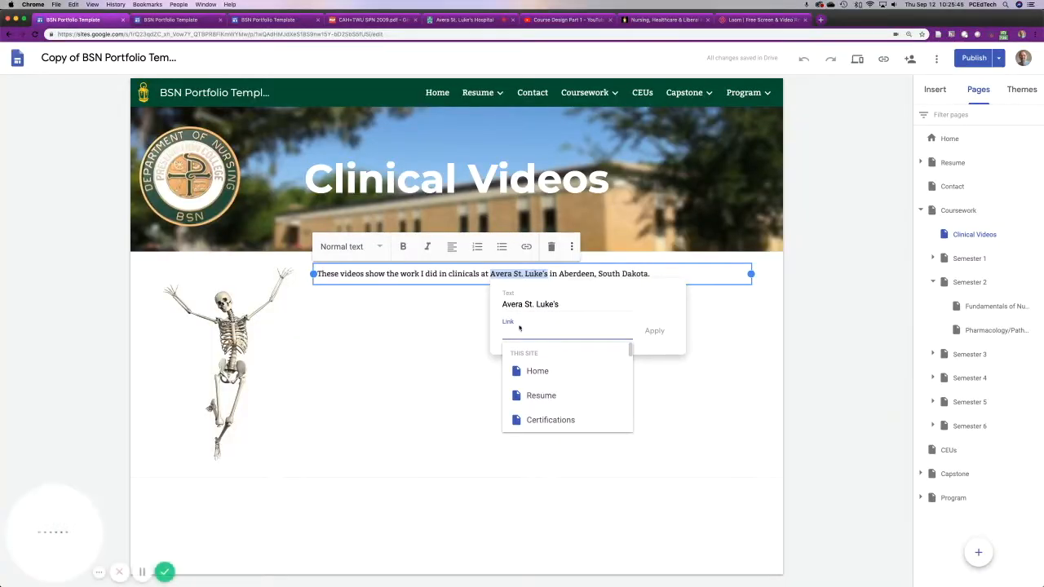
pyautogui.press('super+v')
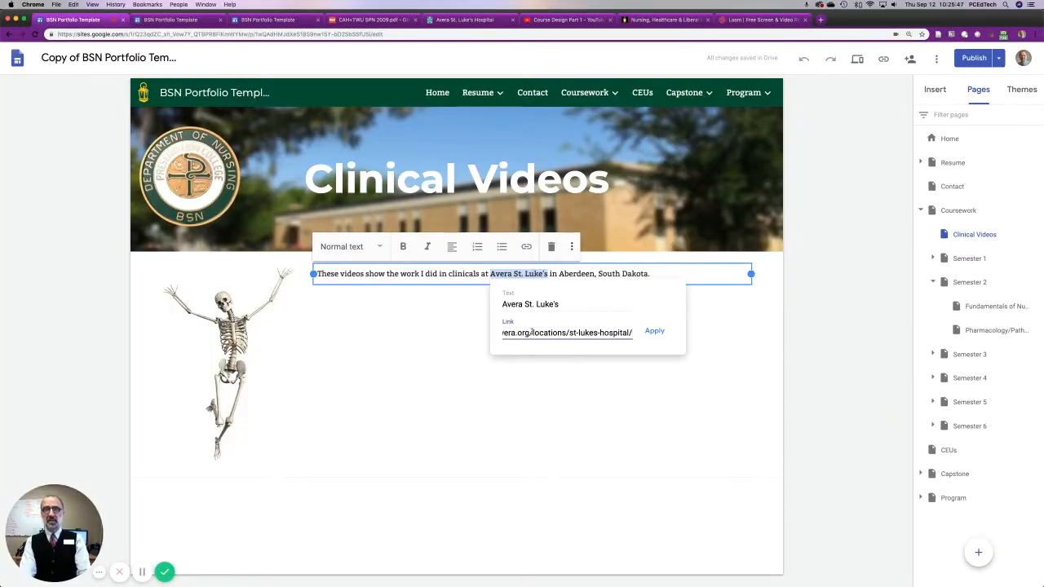
pyautogui.press('Return')
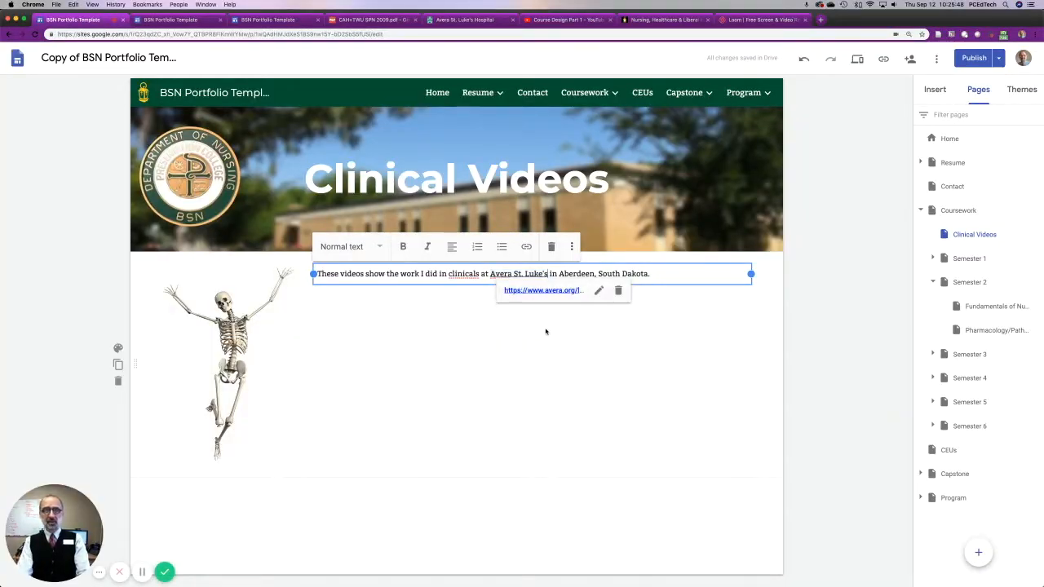
pyautogui.click(426, 397)
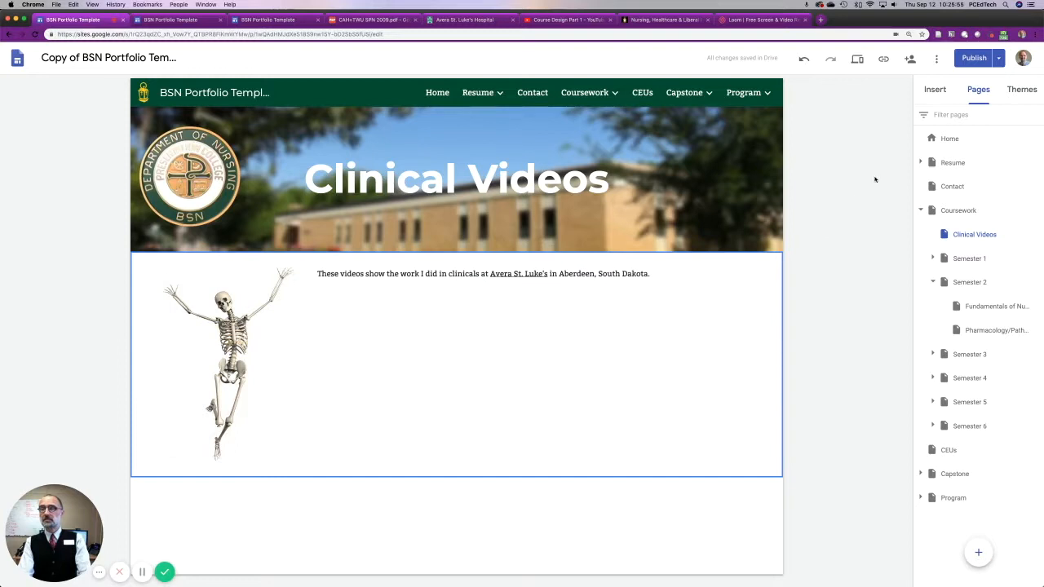
# Start adding a YouTube video to the page and search for "nursing clinical journal".
pyautogui.click(935, 92)
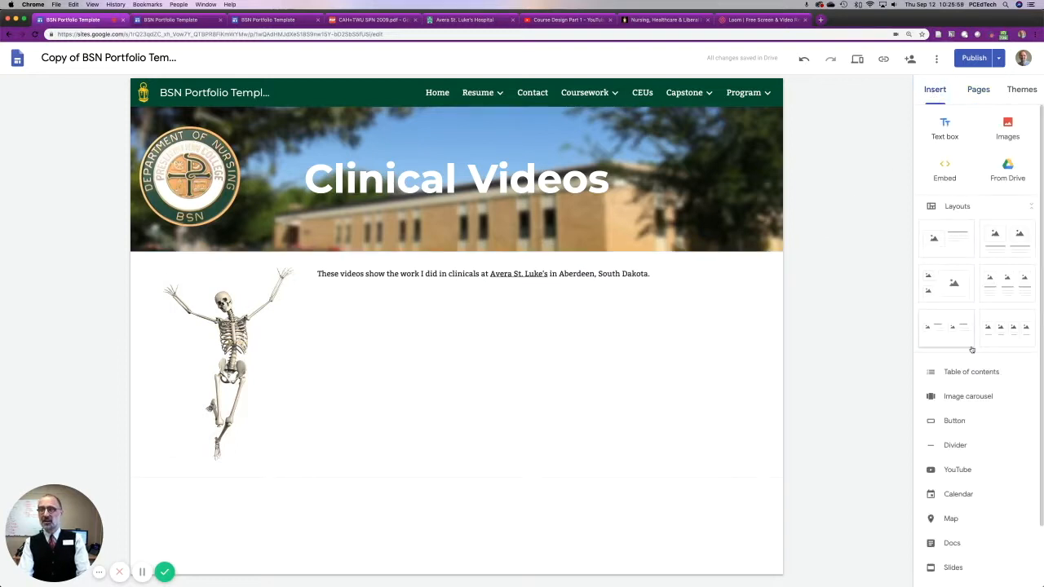
pyautogui.scroll(-1, 971, 349)
pyautogui.scroll(-2, 971, 349)
pyautogui.click(962, 402)
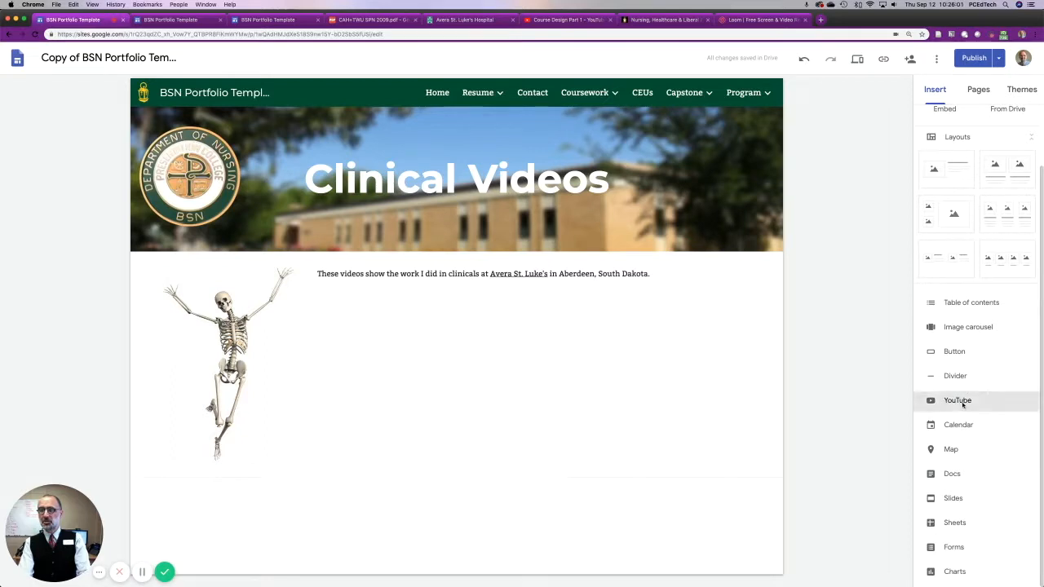
pyautogui.click(330, 215)
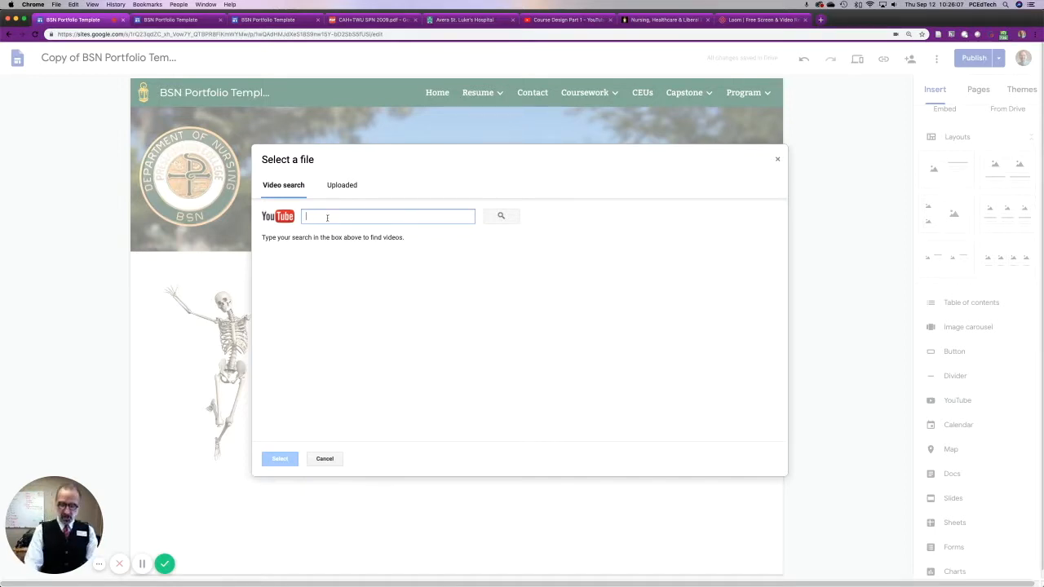
pyautogui.write('nursing clinicial journal')
pyautogui.press('Return')
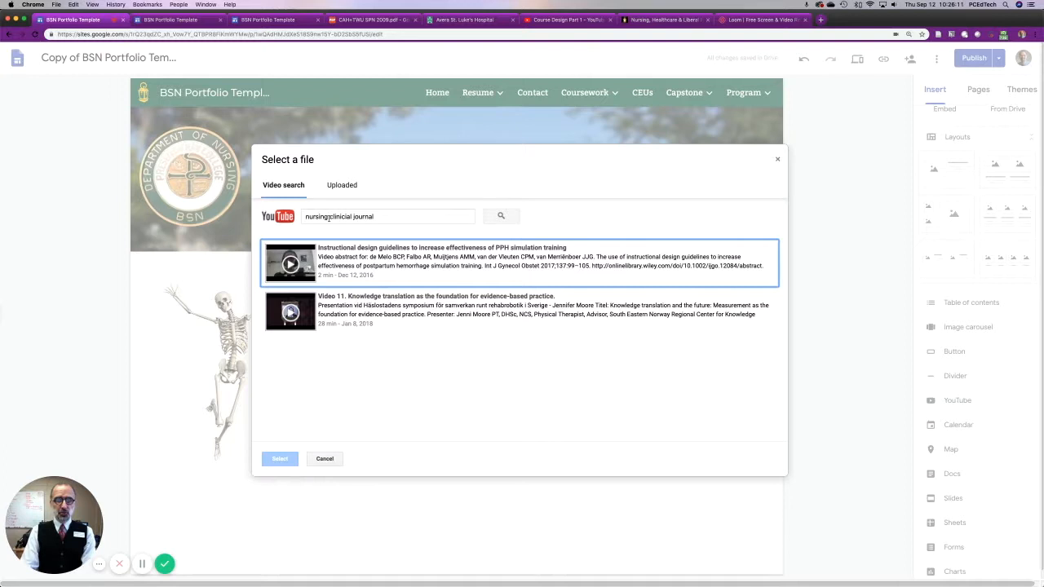
pyautogui.doubleClick(333, 218)
pyautogui.write('clinical')
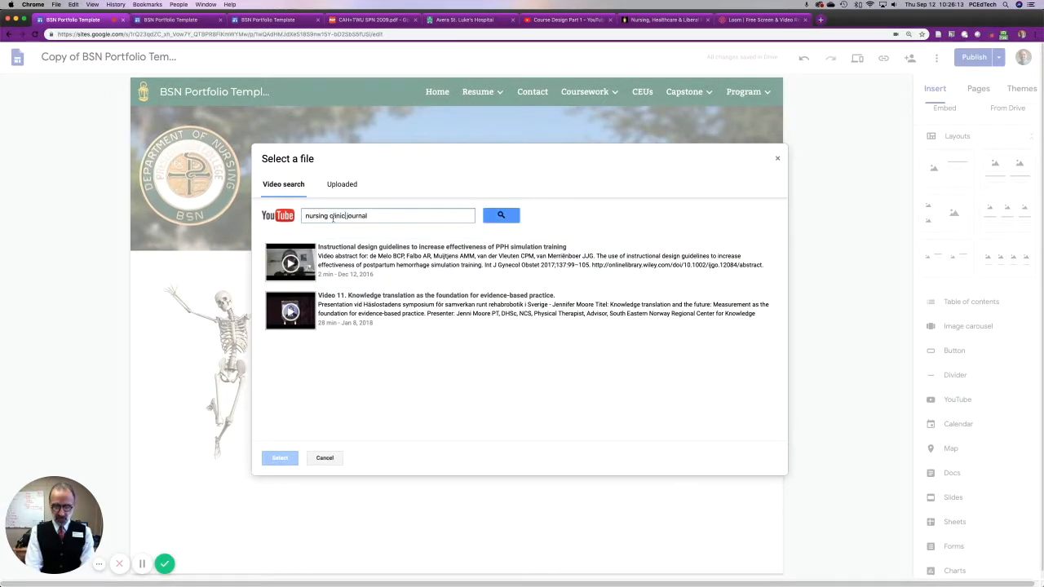
pyautogui.press('Return')
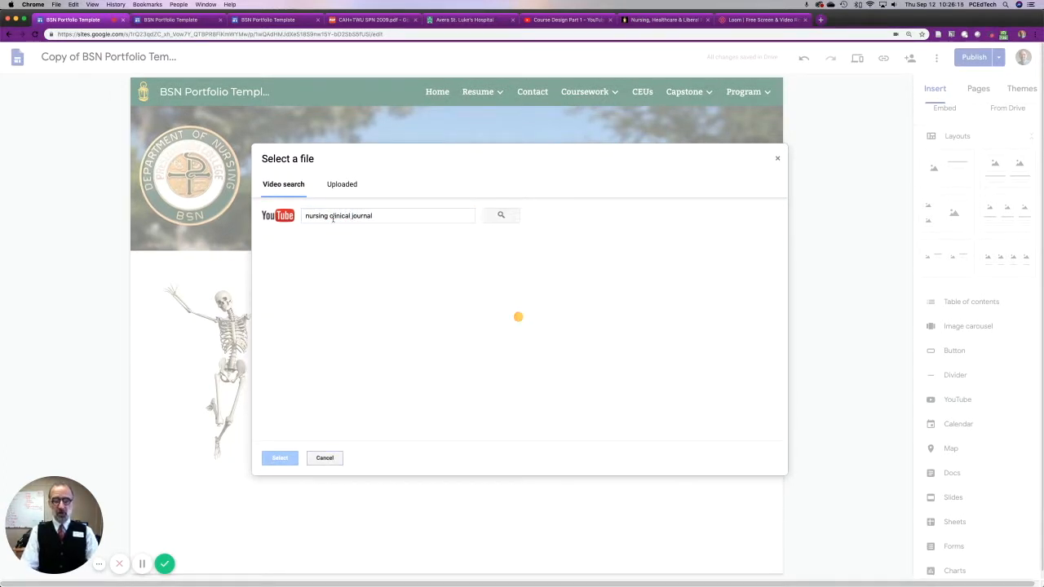
# Insert the "Let's Talk Nursing" video under the clinicals sentence beside the skeleton and make it narrower and taller.
pyautogui.click(369, 311)
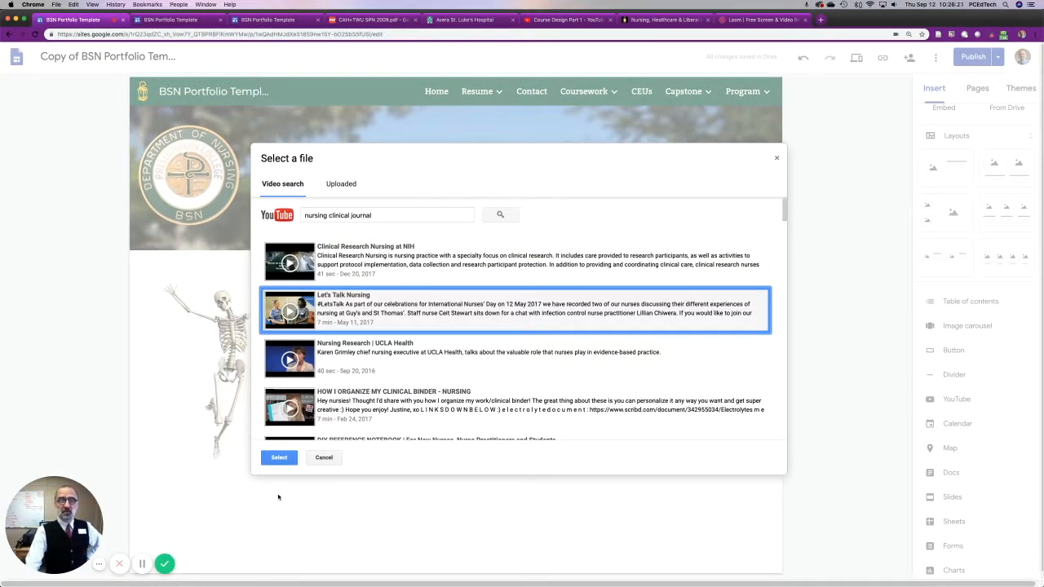
pyautogui.click(278, 458)
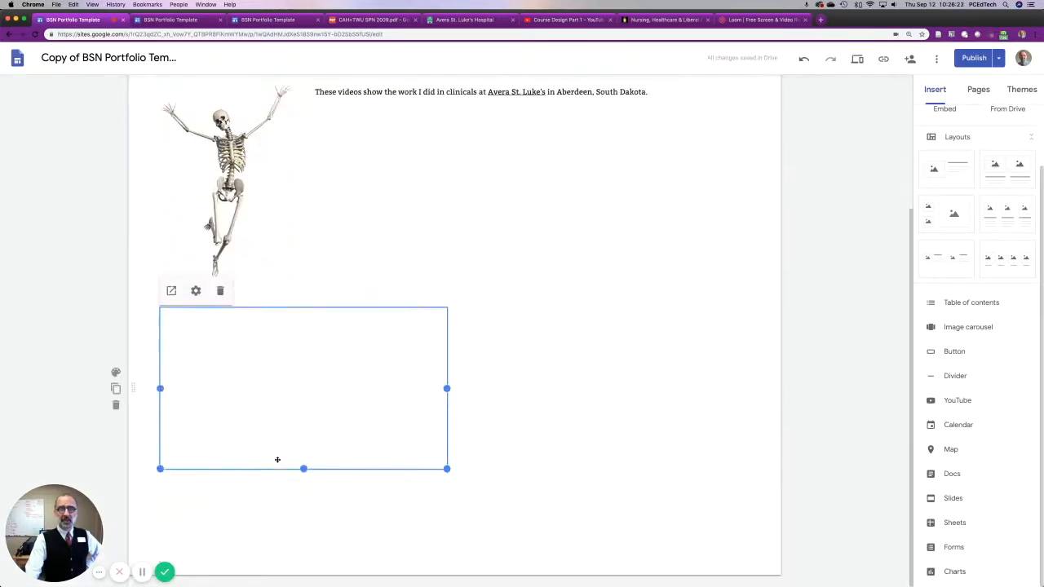
pyautogui.moveTo(357, 406); pyautogui.dragTo(415, 148)
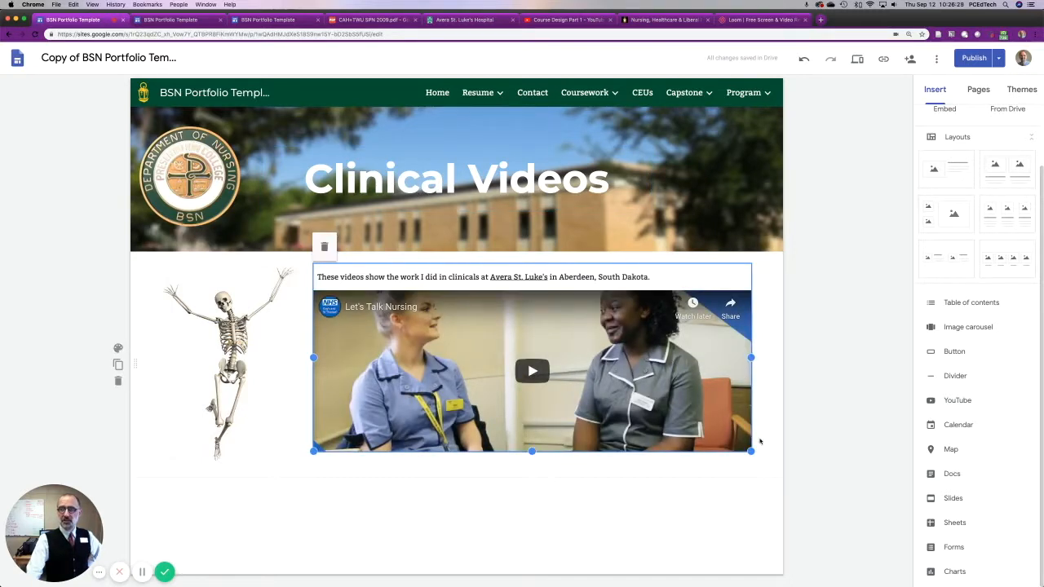
pyautogui.moveTo(750, 450); pyautogui.dragTo(661, 506)
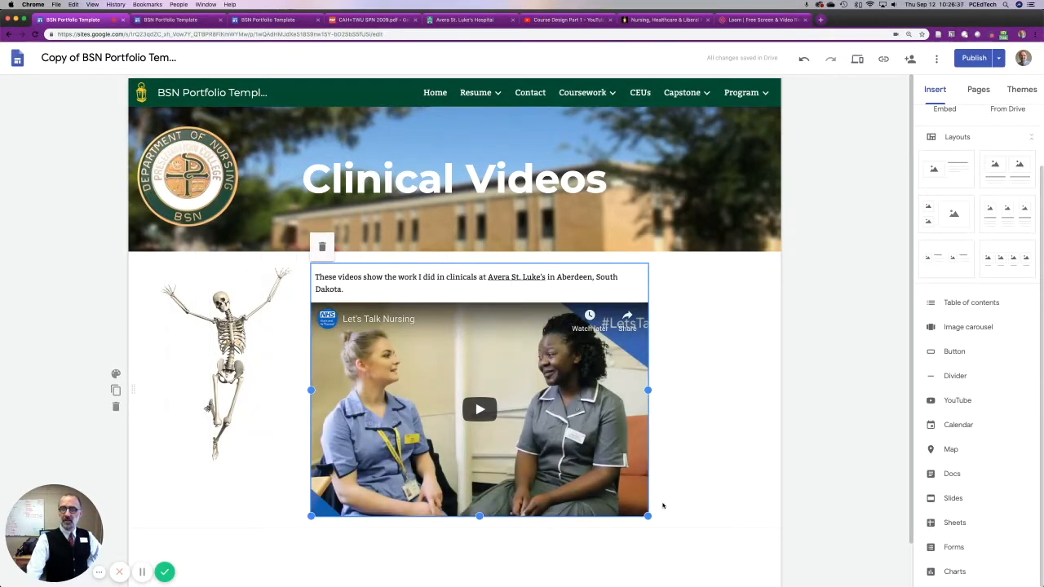
pyautogui.click(700, 445)
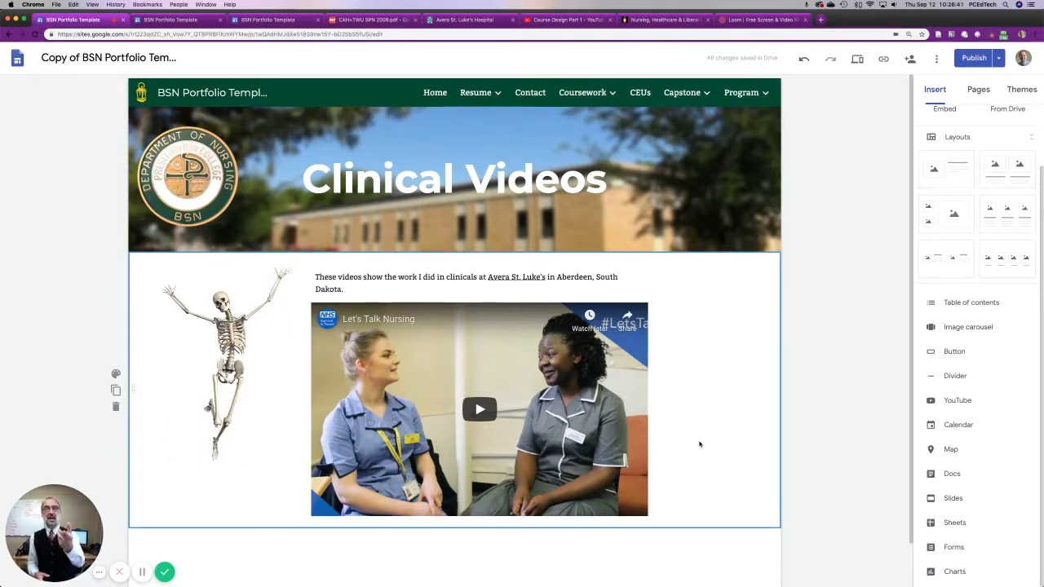
# Review the site's page list and the Coursework navigation menu for the Clinical Videos page's placement.
pyautogui.scroll(-2, 734, 407)
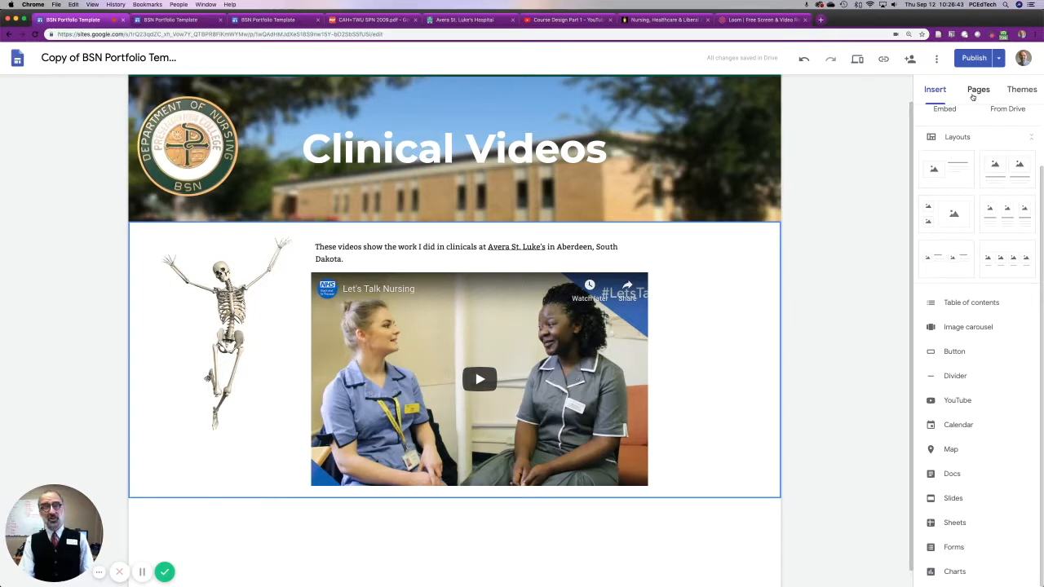
pyautogui.click(973, 93)
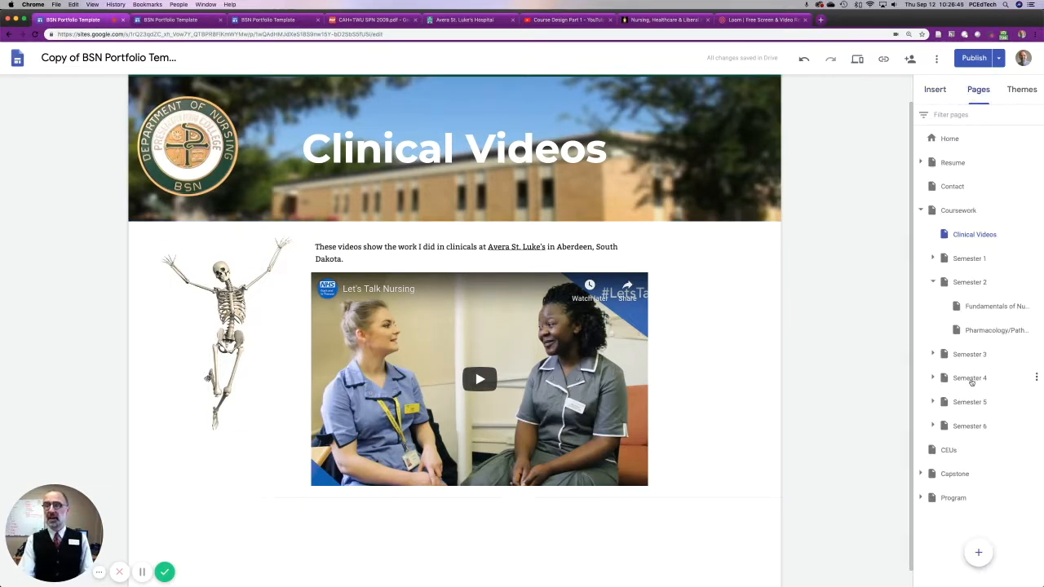
pyautogui.moveTo(978, 553)
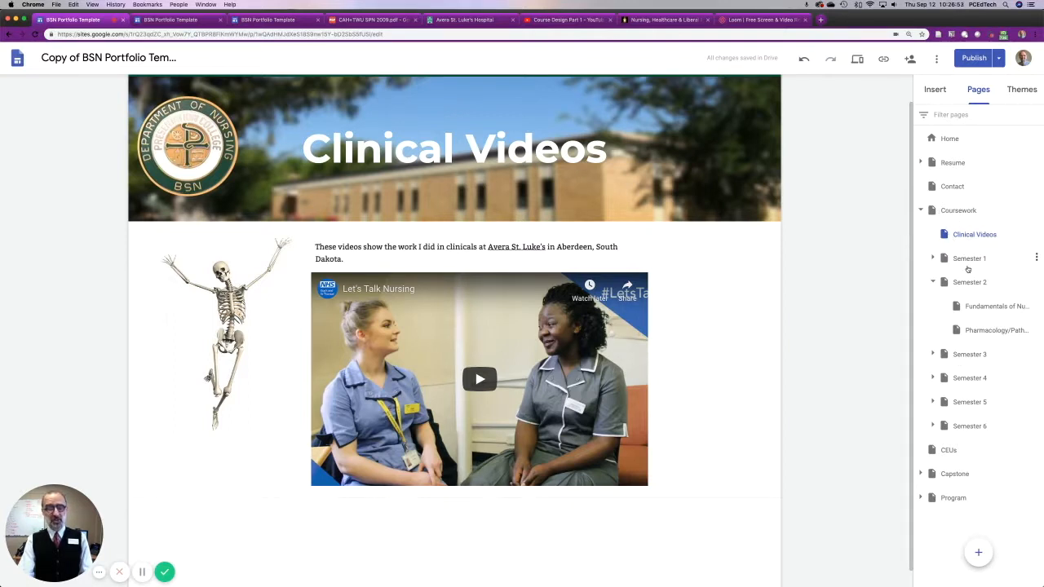
pyautogui.moveTo(593, 100)
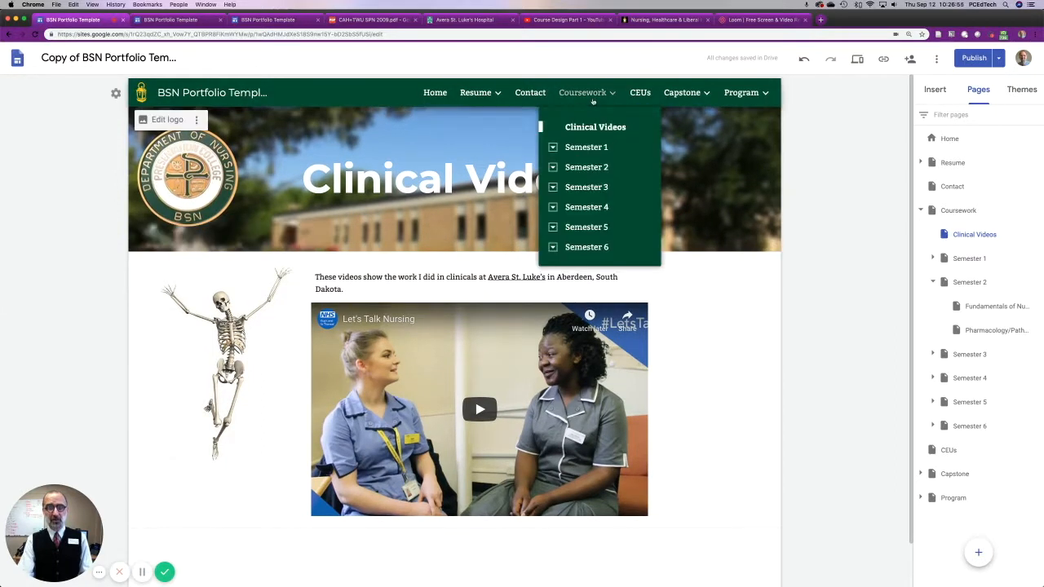